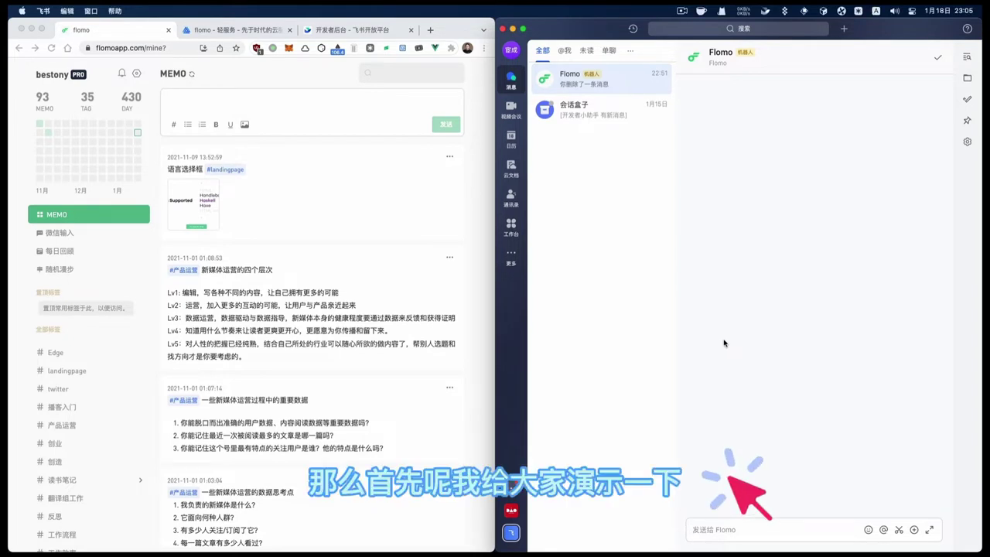
Send 你好么? to the Flomo bot, then reload flomo to see it listed as a new memo
{"action": "left_click", "coordinate": [743, 537]}
{"action": "type", "text": "nih"}
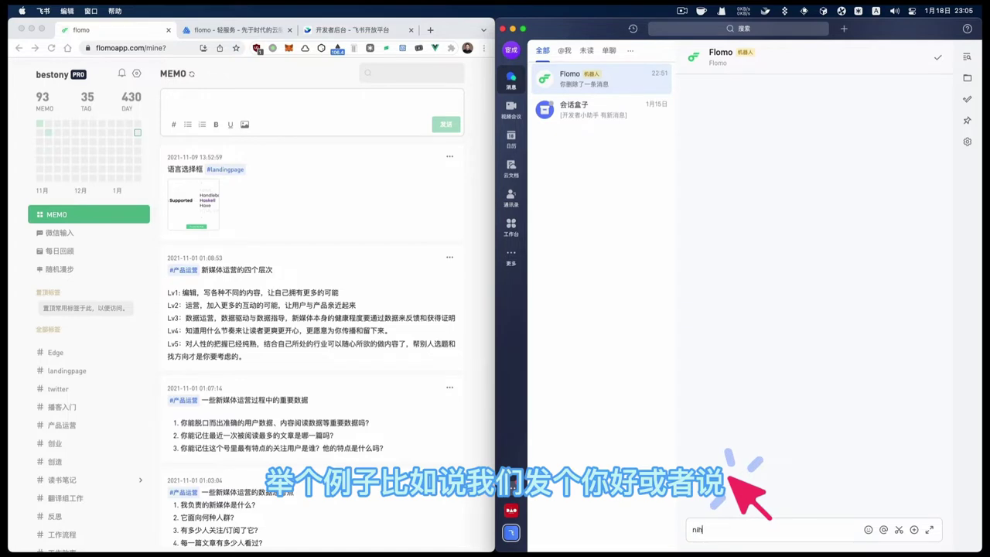
{"action": "type", "text": "ao"}
{"action": "key", "text": "space"}
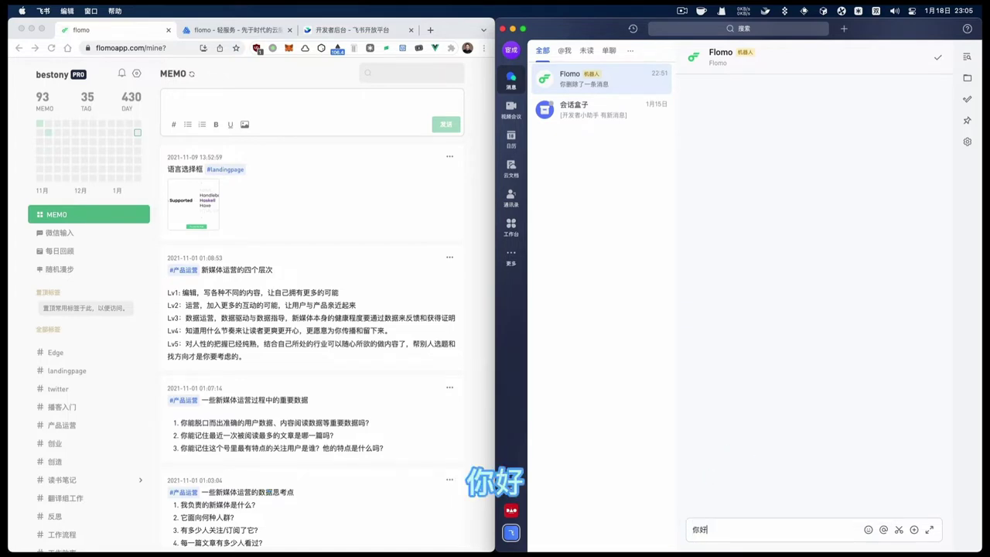
{"action": "type", "text": "hch"}
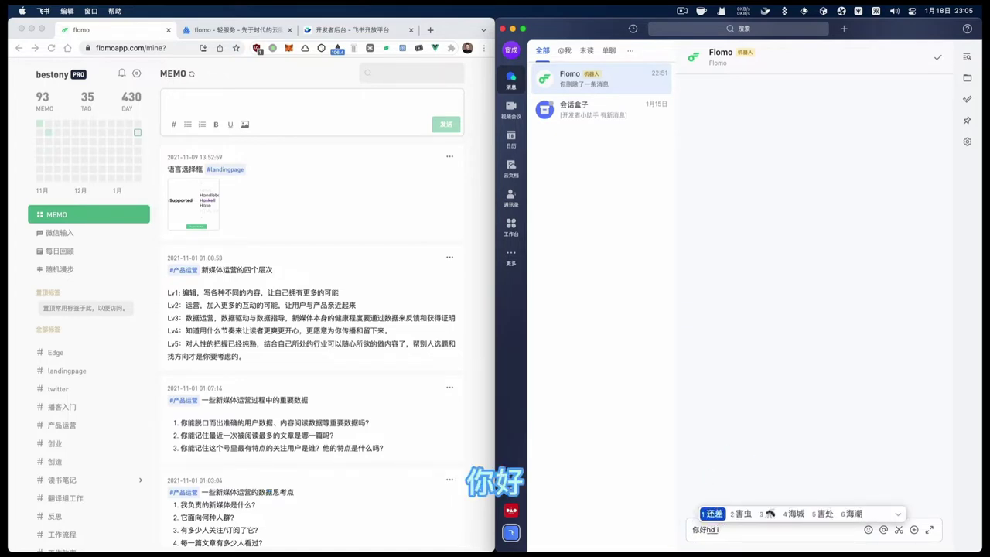
{"action": "key", "text": "BackSpace"}
{"action": "key", "text": "BackSpace"}
{"action": "type", "text": "么?"}
{"action": "key", "text": "Return"}
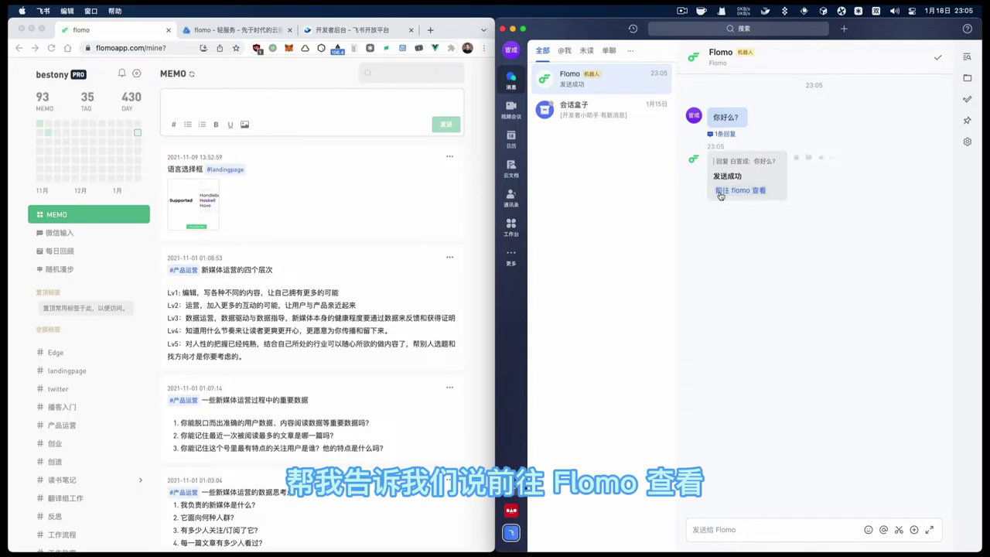
{"action": "left_click", "coordinate": [492, 129]}
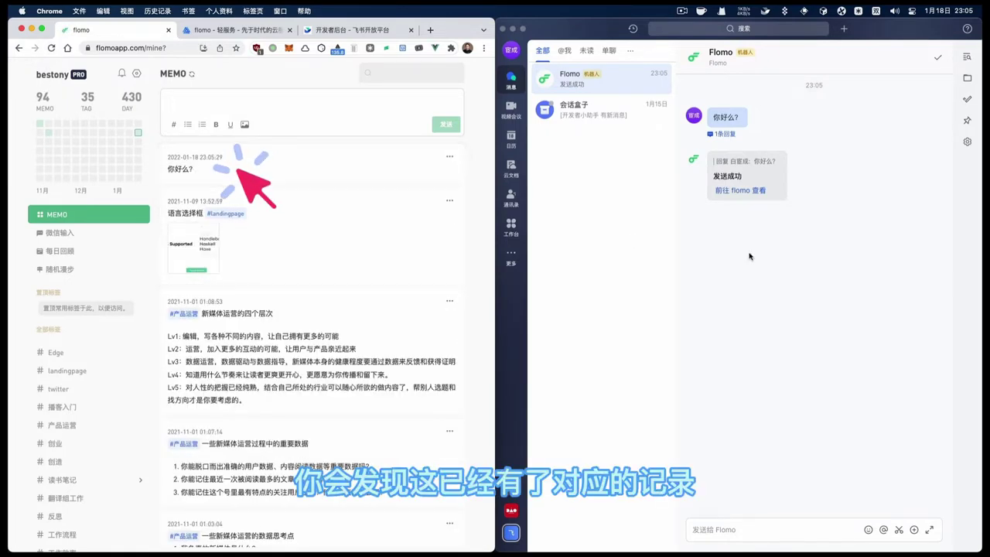
Open the 你好么? memo from the bot's reply link and delete it in flomo
{"action": "left_click", "coordinate": [739, 197]}
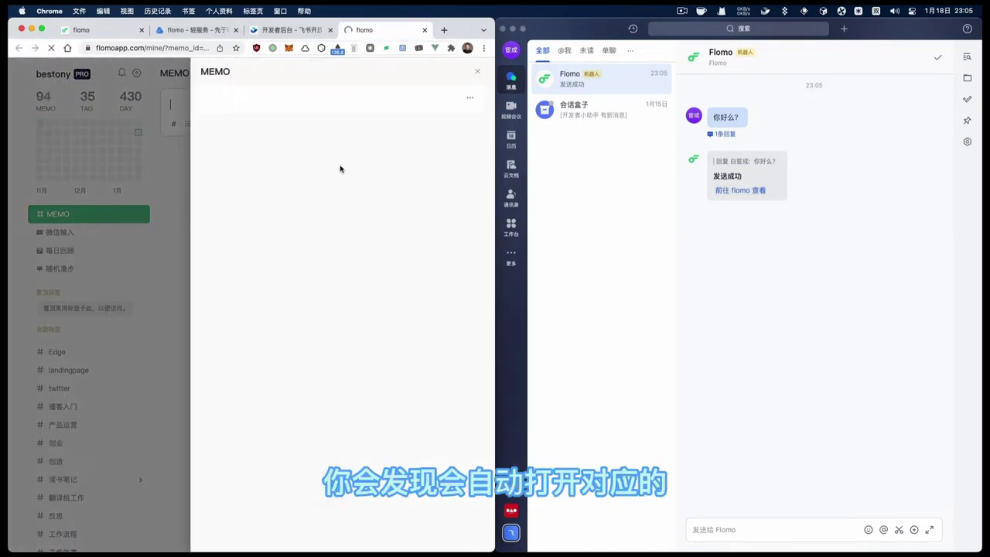
{"action": "left_click", "coordinate": [471, 99]}
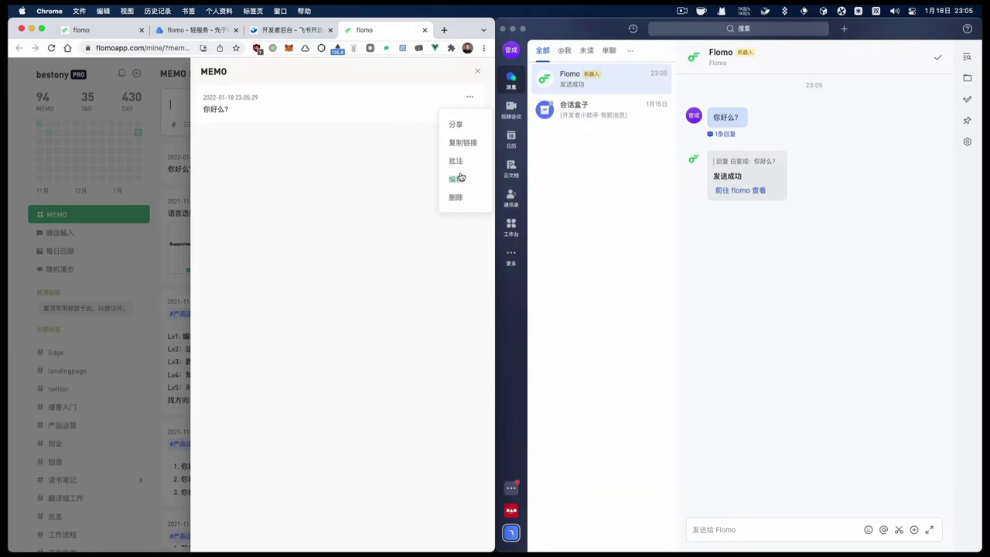
{"action": "left_click", "coordinate": [457, 198]}
{"action": "left_click", "coordinate": [335, 324]}
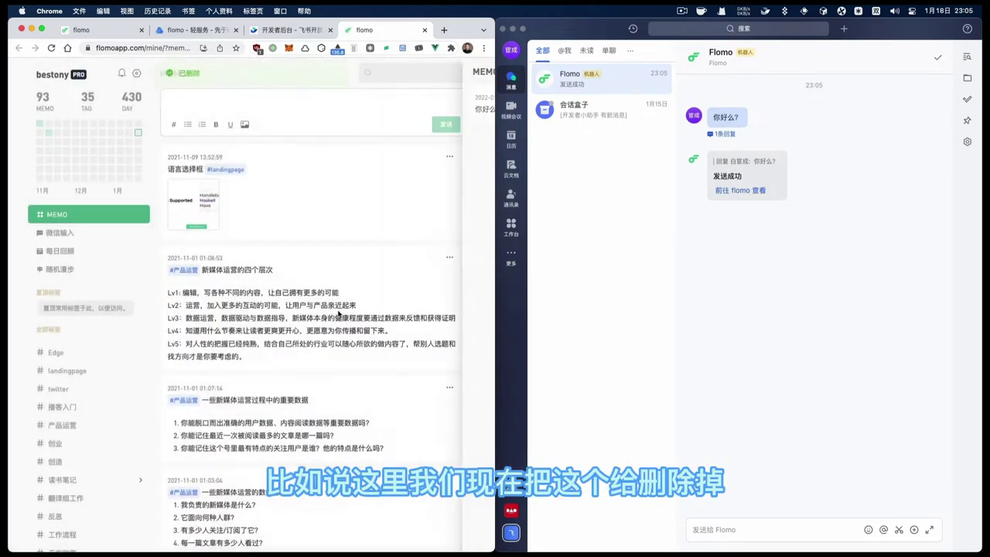
{"action": "left_click", "coordinate": [719, 531]}
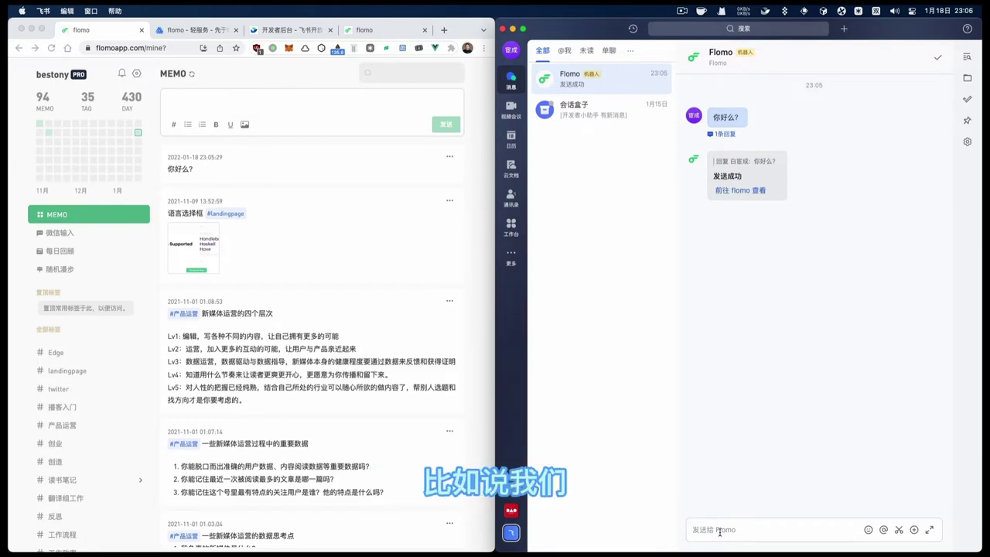
Send the message '#轻服务 Hi，轻服务' to the Flomo bot
{"action": "type", "text": "#轻服务"}
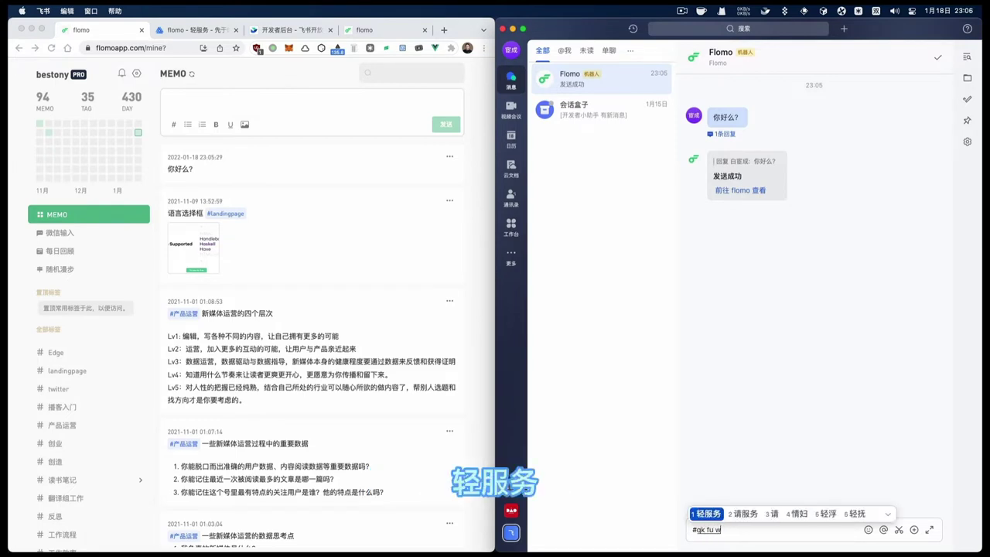
{"action": "type", "text": " Hi，qk fu wu"}
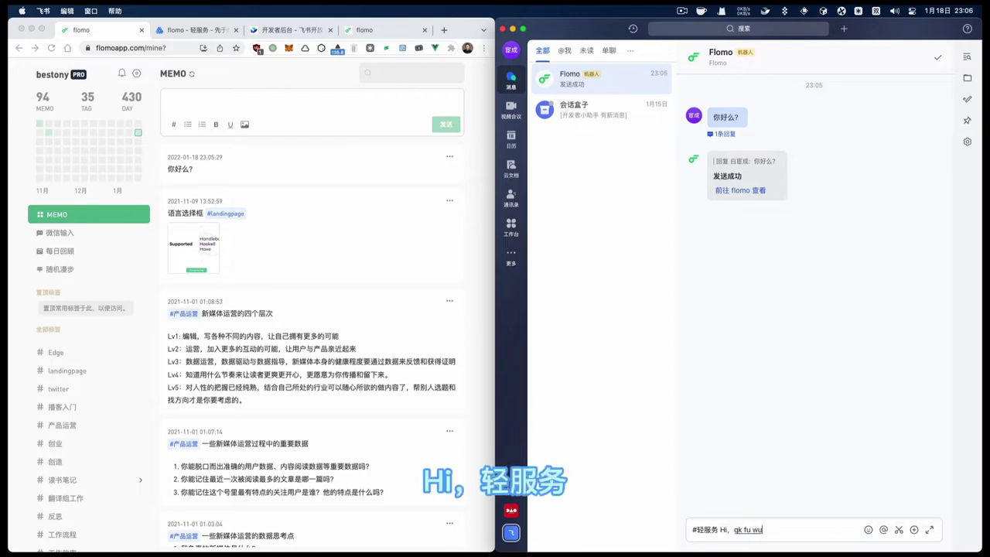
{"action": "key", "text": "space"}
{"action": "key", "text": "Return"}
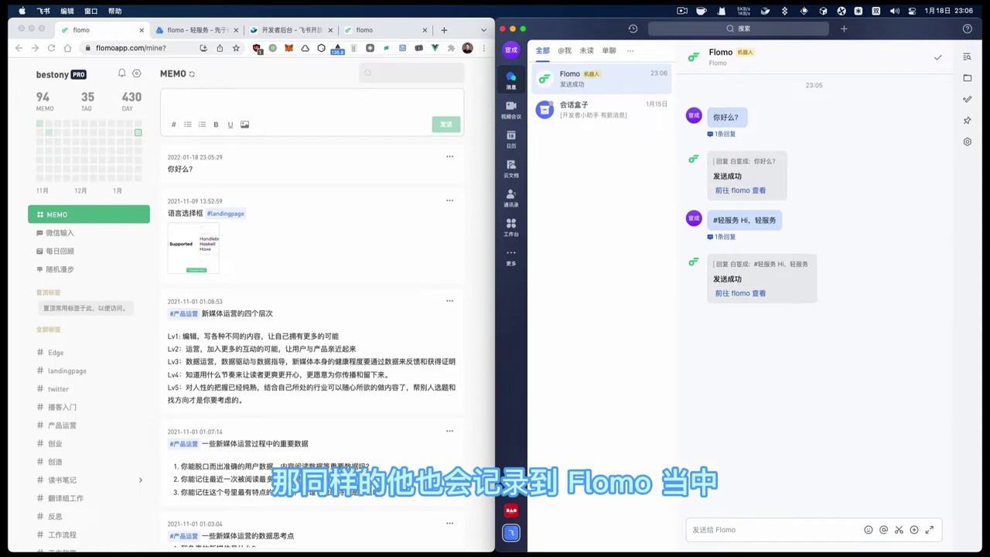
Open the #轻服务 memo from the bot's link, delete it, and close the extra flomo tabs
{"action": "left_click", "coordinate": [748, 292]}
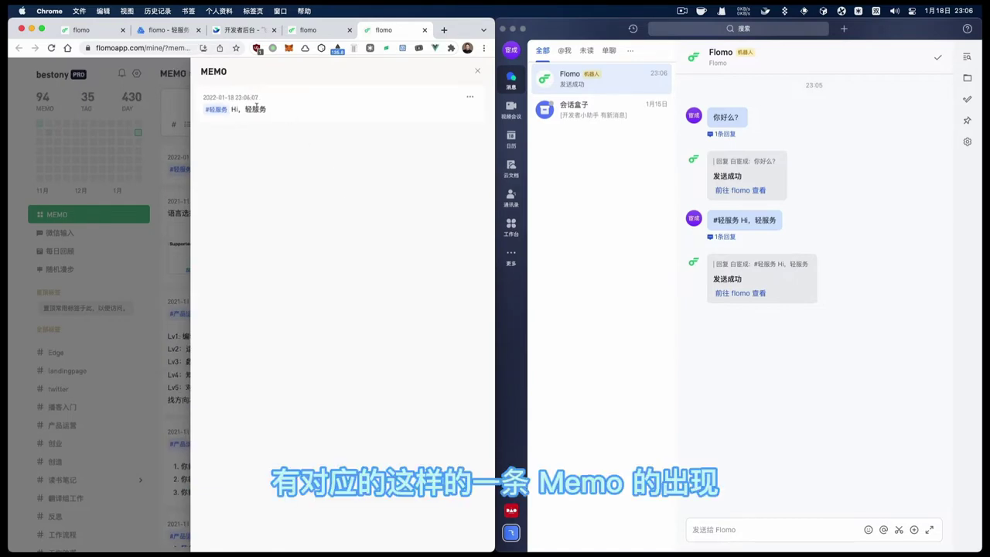
{"action": "left_click", "coordinate": [161, 217]}
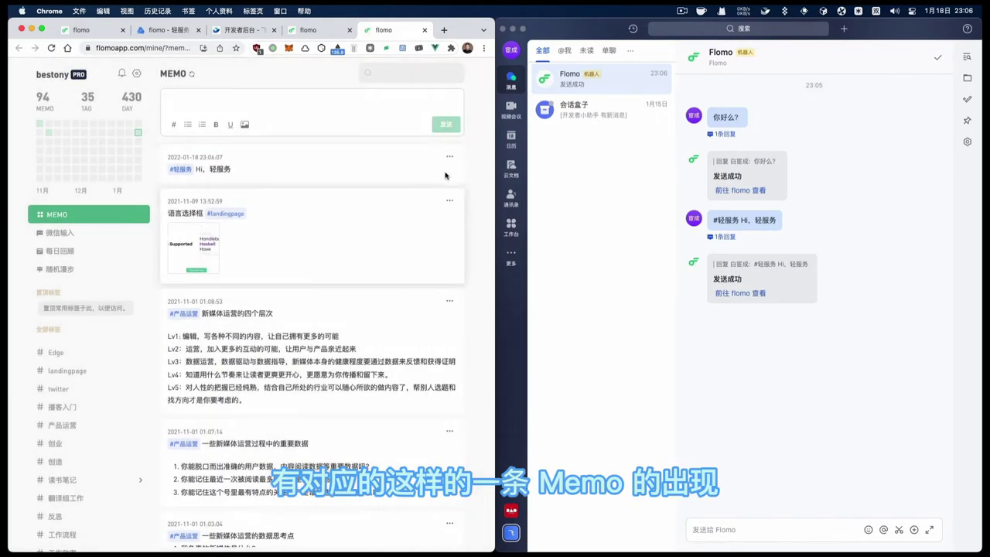
{"action": "left_click", "coordinate": [448, 157]}
{"action": "left_click", "coordinate": [445, 274]}
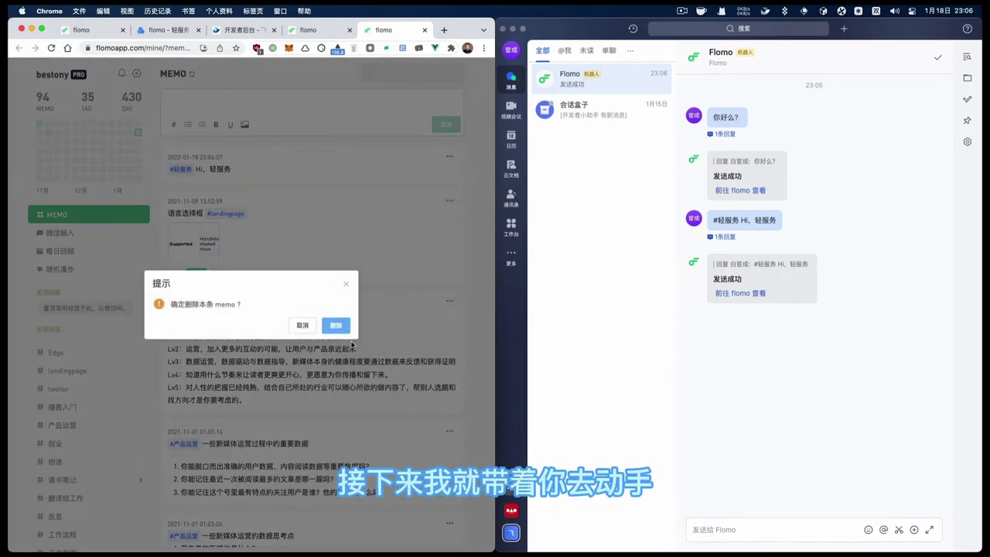
{"action": "left_click", "coordinate": [335, 322]}
{"action": "left_click_drag", "start_coordinate": [387, 31], "coordinate": [337, 34]}
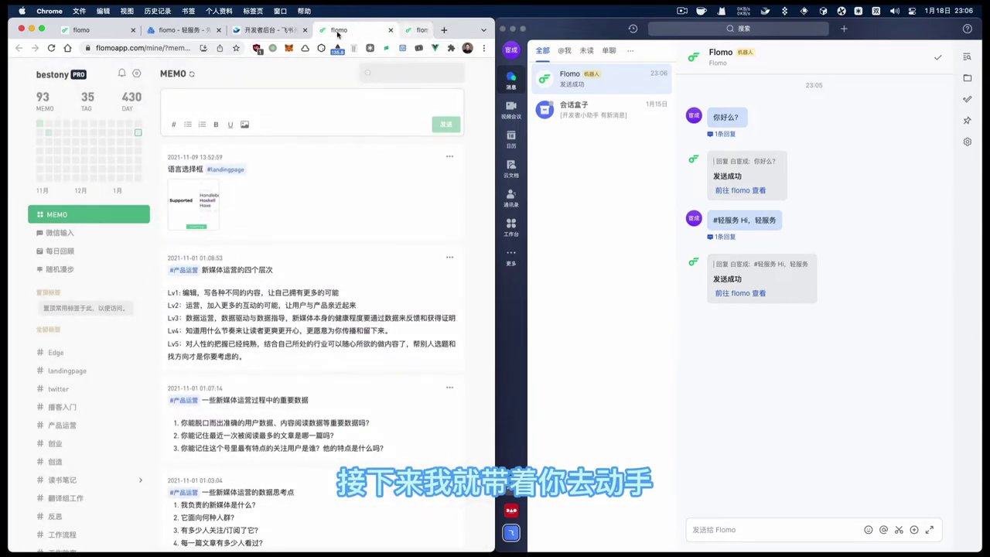
{"action": "left_click", "coordinate": [133, 29]}
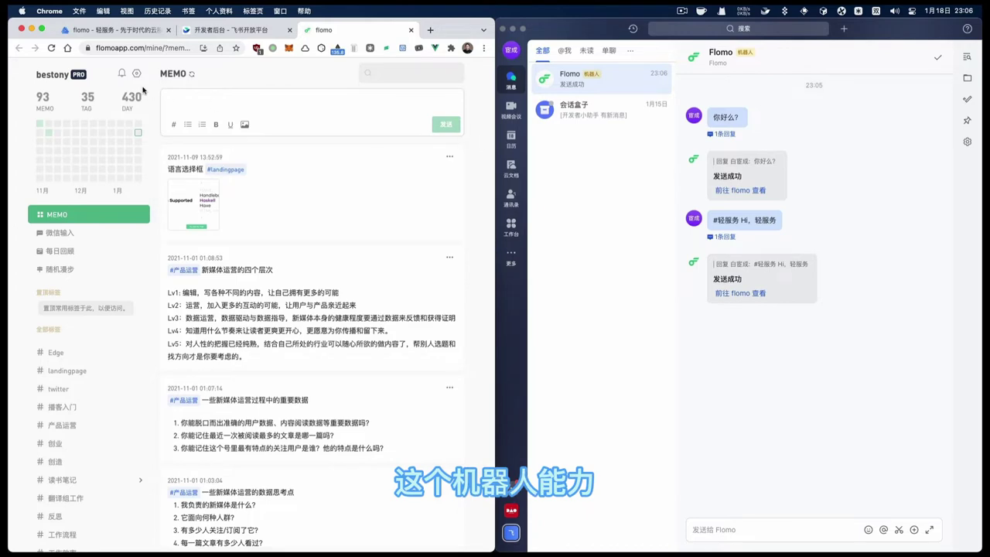
Copy the personal record API URL from flomo's API 及第三方工具 settings page
{"action": "left_click", "coordinate": [51, 48]}
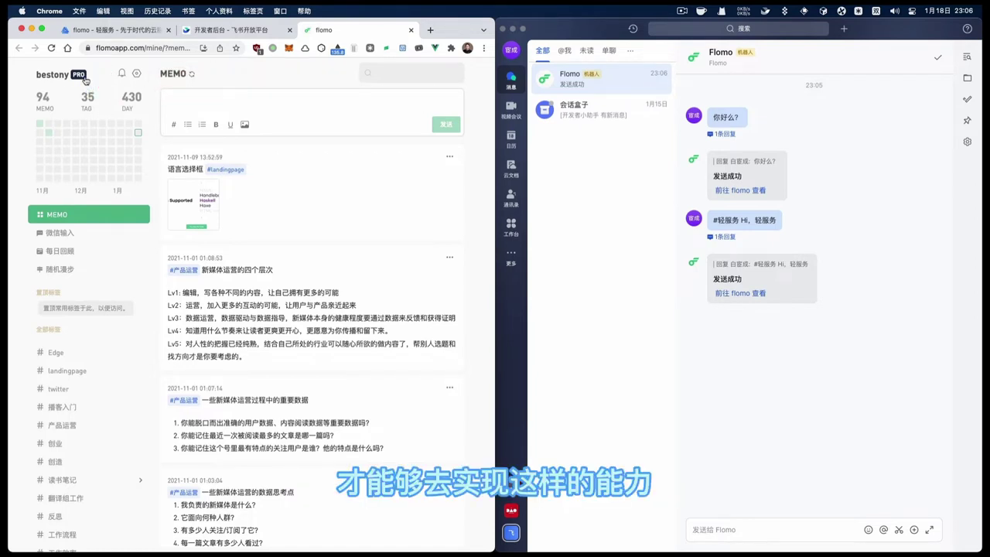
{"action": "left_click", "coordinate": [138, 74]}
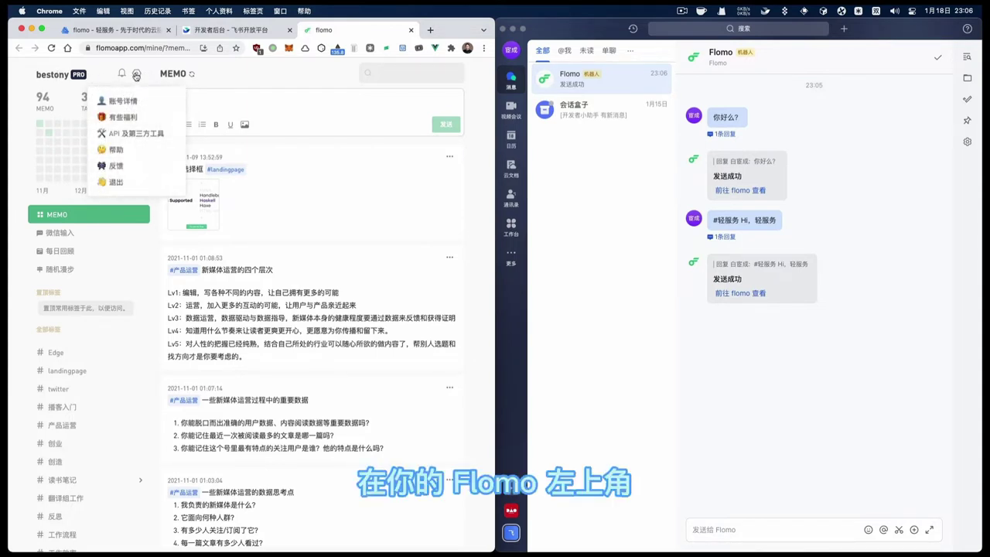
{"action": "left_click", "coordinate": [139, 138]}
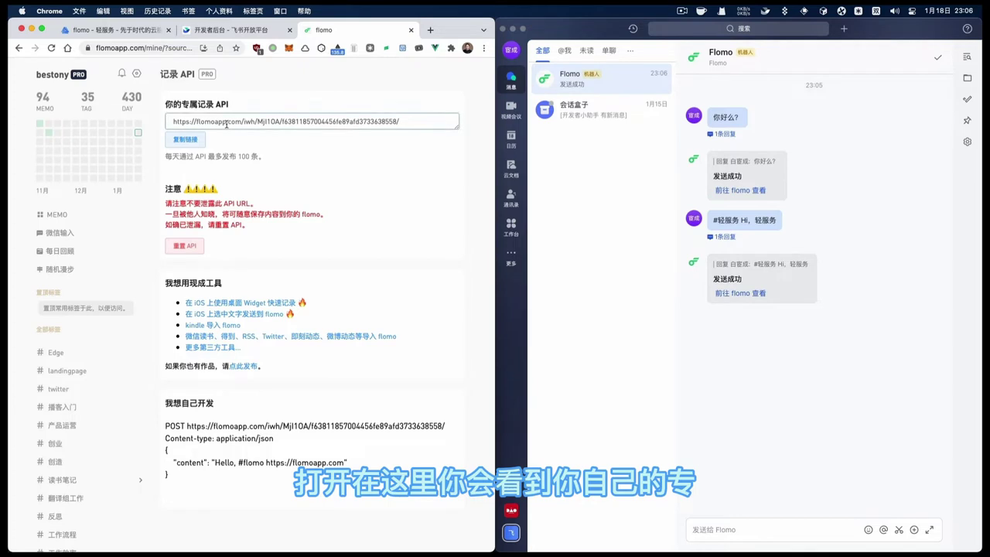
{"action": "triple_click", "coordinate": [227, 124]}
{"action": "key", "text": "super+c"}
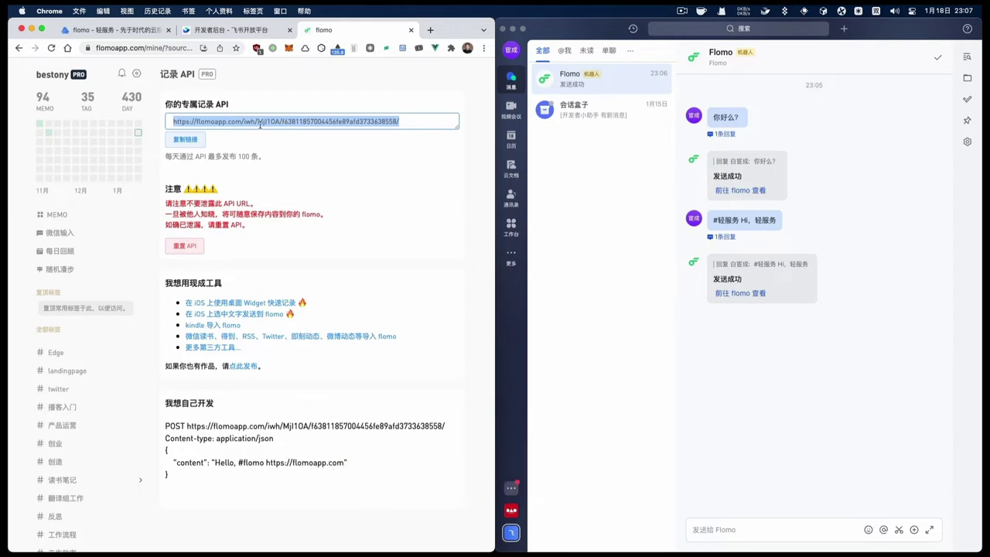
{"action": "left_click", "coordinate": [185, 139]}
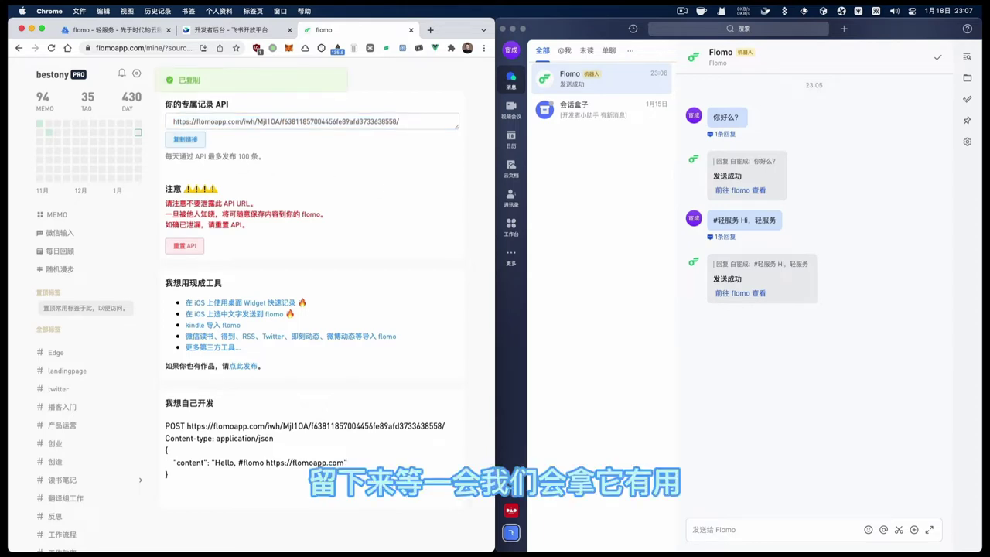
Paste the flomo API URL onto the first line of an untitled Sublime Text file
{"action": "key", "text": "super+Tab"}
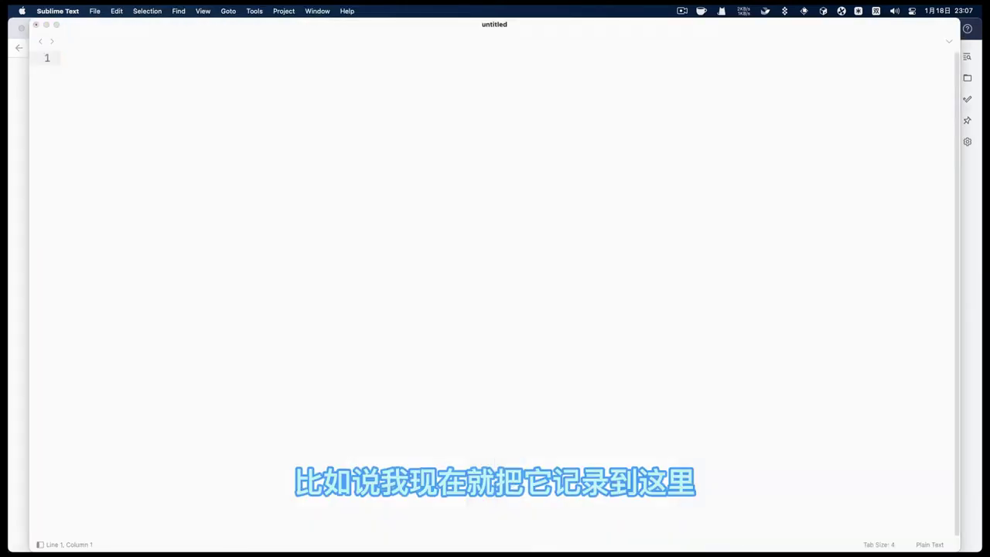
{"action": "key", "text": "super+v"}
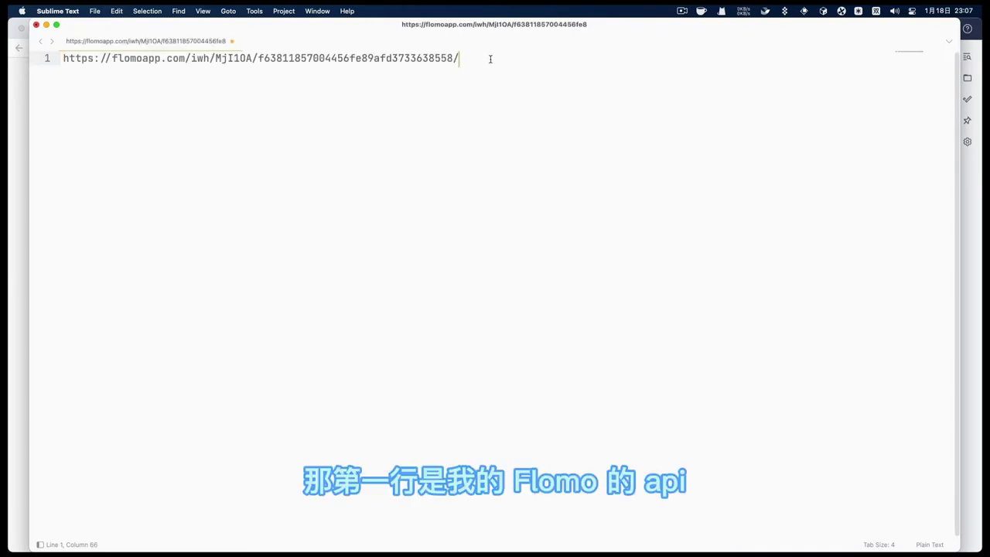
{"action": "key", "text": "Return"}
{"action": "key", "text": "Return"}
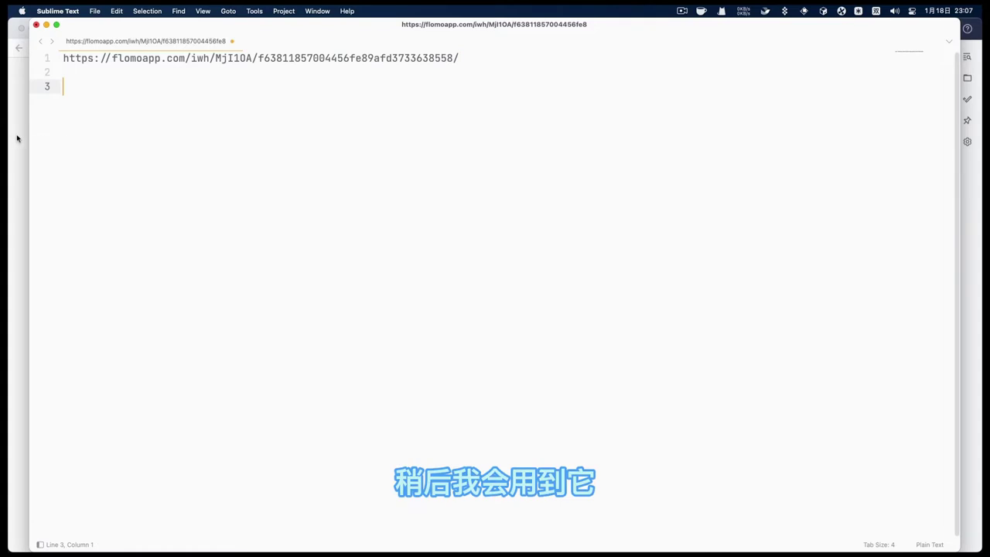
{"action": "key", "text": "super+Tab"}
{"action": "key", "text": "super+Tab"}
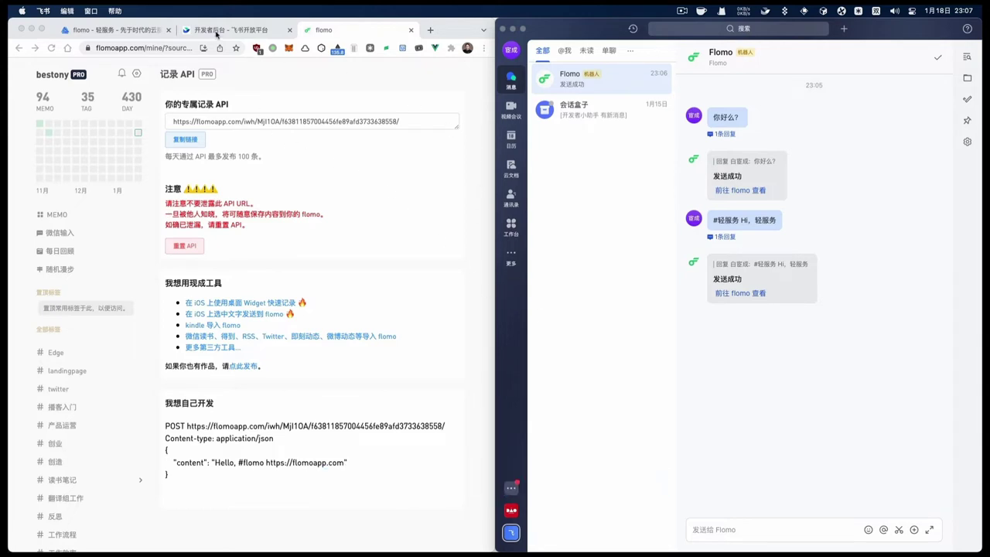
Load open.feishu.cn in a maximized browser window and go to the developer console's app list
{"action": "left_click", "coordinate": [220, 37]}
{"action": "left_click", "coordinate": [154, 48]}
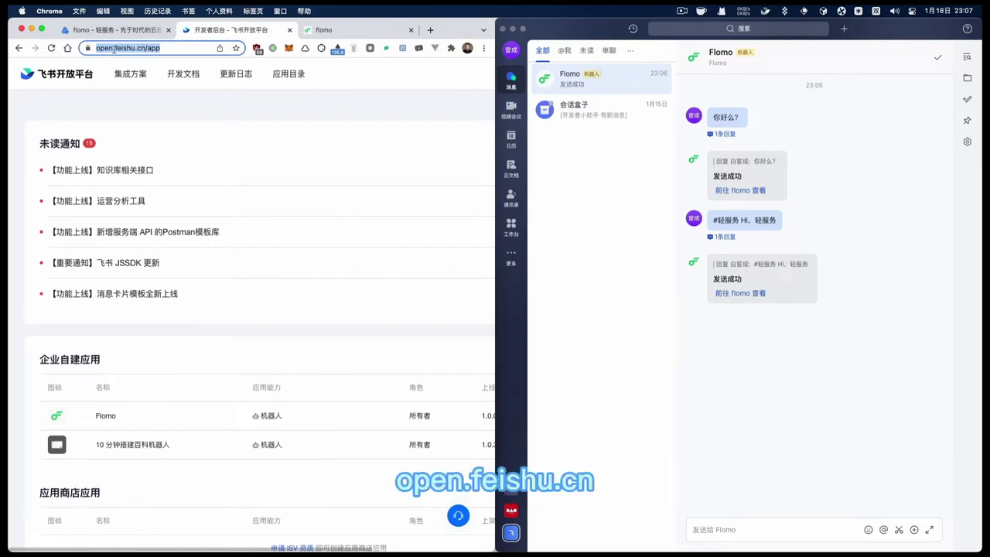
{"action": "left_click", "coordinate": [164, 50]}
{"action": "key", "text": "BackSpace"}
{"action": "key", "text": "BackSpace"}
{"action": "key", "text": "BackSpace"}
{"action": "key", "text": "BackSpace"}
{"action": "key", "text": "Return"}
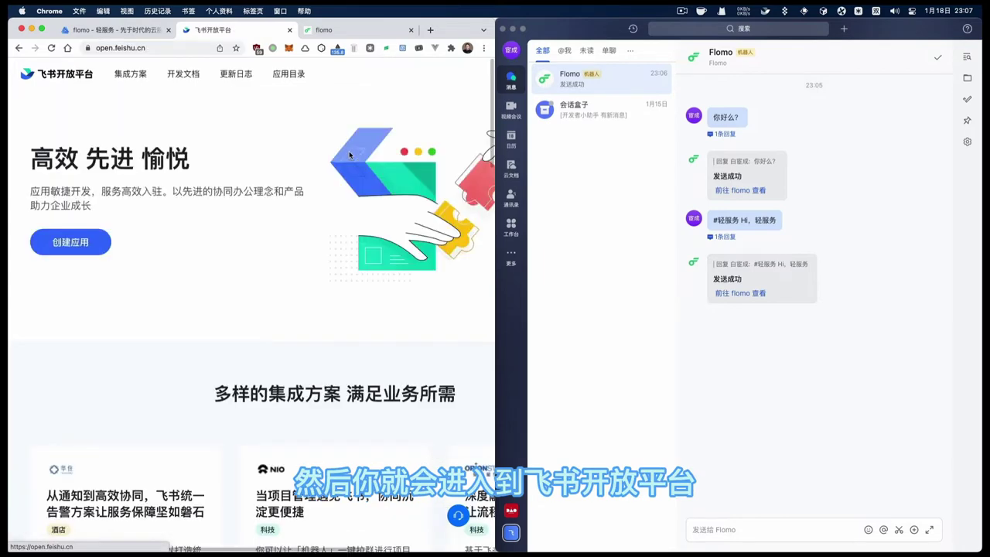
{"action": "double_click", "coordinate": [464, 29]}
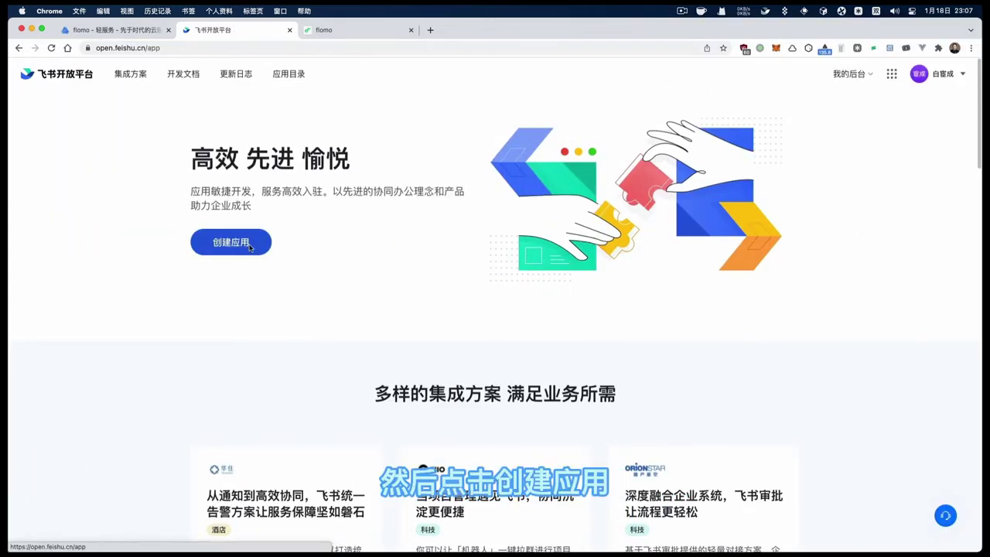
{"action": "left_click", "coordinate": [250, 246]}
{"action": "scroll", "coordinate": [302, 296], "scroll_direction": "down", "scroll_amount": 1}
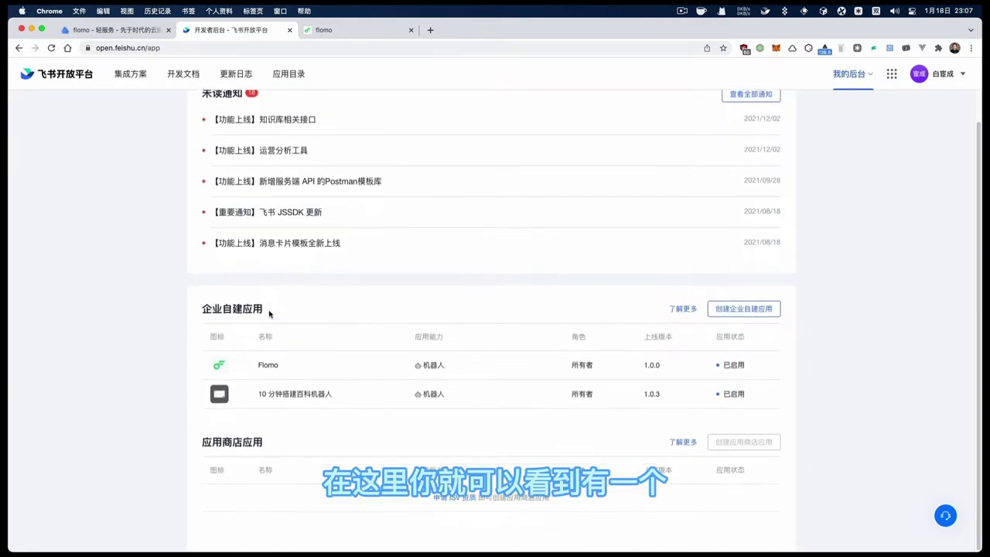
{"action": "scroll", "coordinate": [330, 325], "scroll_direction": "up", "scroll_amount": 1}
{"action": "scroll", "coordinate": [270, 313], "scroll_direction": "down", "scroll_amount": 1}
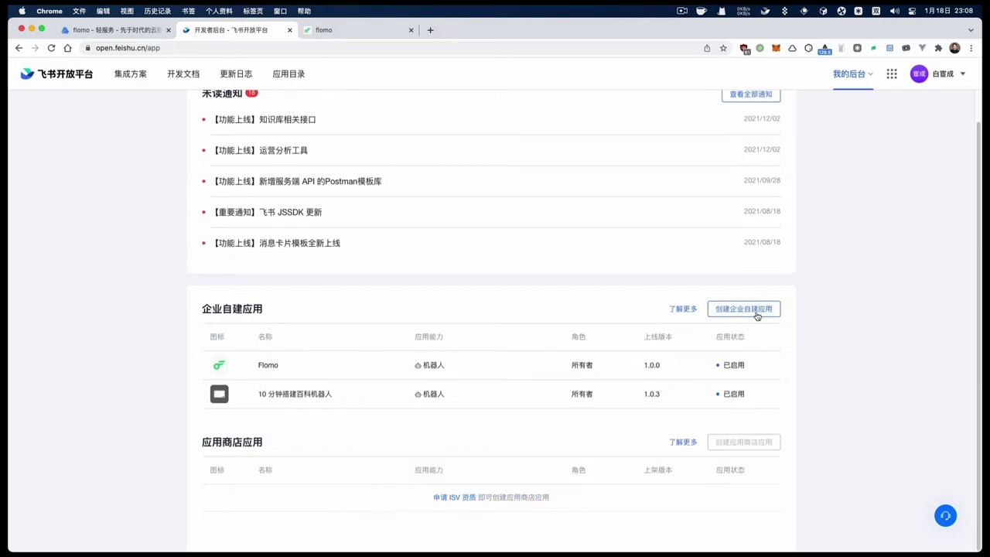
Start a new enterprise self-built app with both name and description set to 'Memo'
{"action": "left_click", "coordinate": [756, 314]}
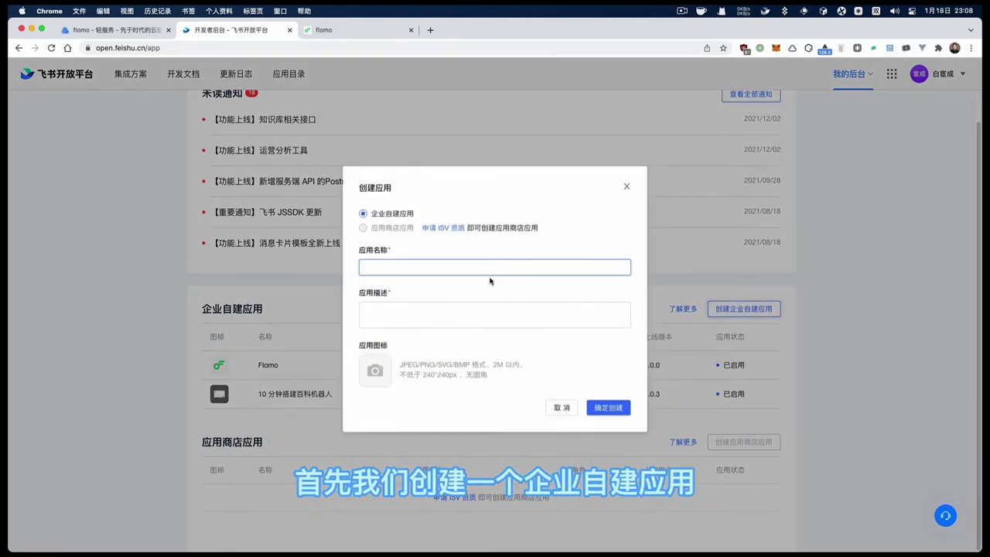
{"action": "type", "text": "Memo"}
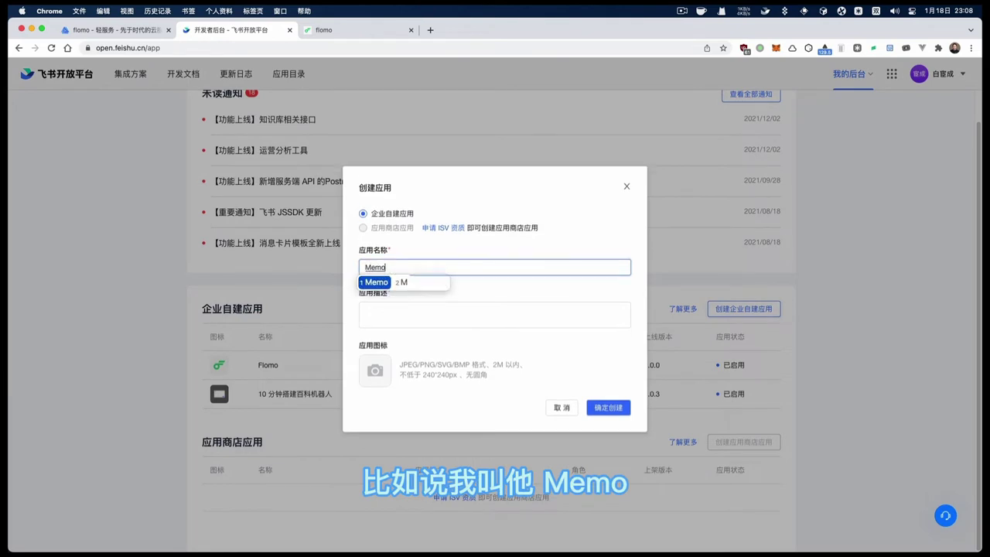
{"action": "key", "text": "Return"}
{"action": "key", "text": "Tab"}
{"action": "key", "text": "shift+Tab"}
{"action": "key", "text": "ctrl+c"}
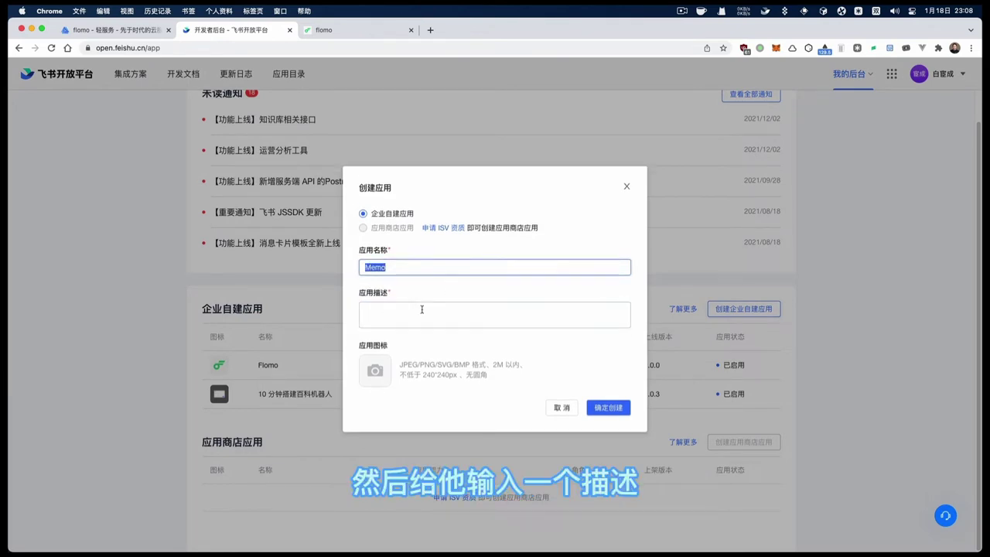
{"action": "left_click", "coordinate": [423, 311]}
{"action": "key", "text": "ctrl+v"}
Upload flomologo_1024.png as the app icon and create the Memo app
{"action": "left_click", "coordinate": [387, 370]}
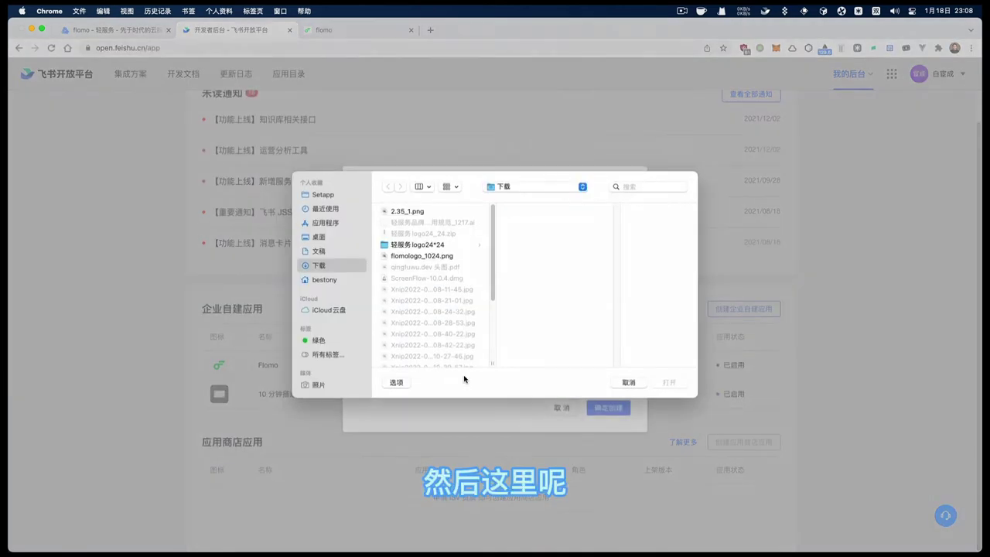
{"action": "left_click", "coordinate": [442, 257]}
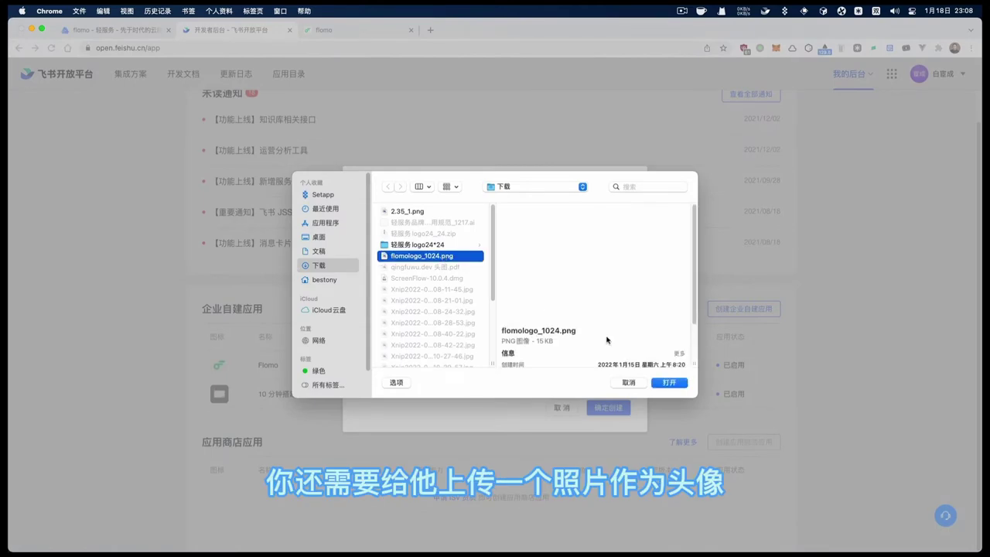
{"action": "left_click", "coordinate": [669, 381]}
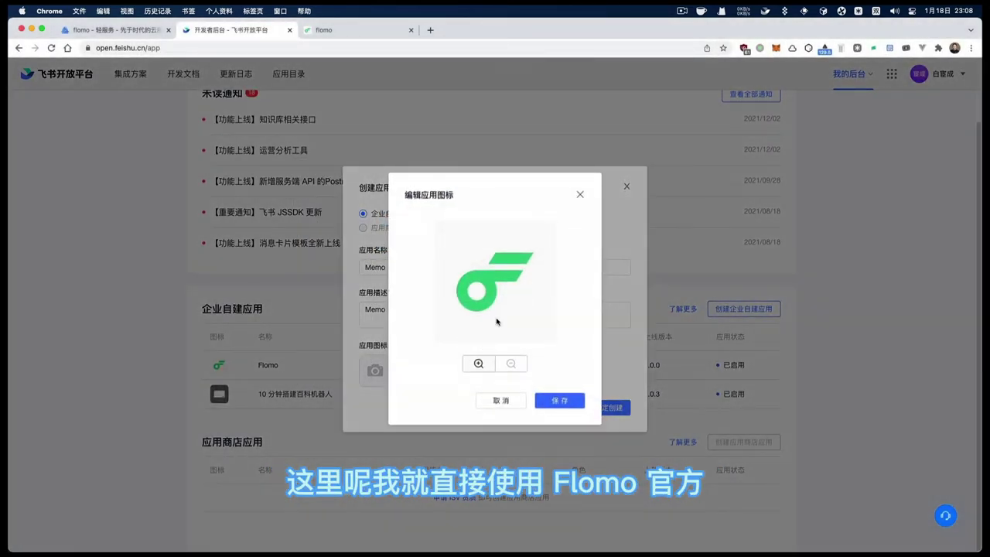
{"action": "left_click", "coordinate": [565, 407]}
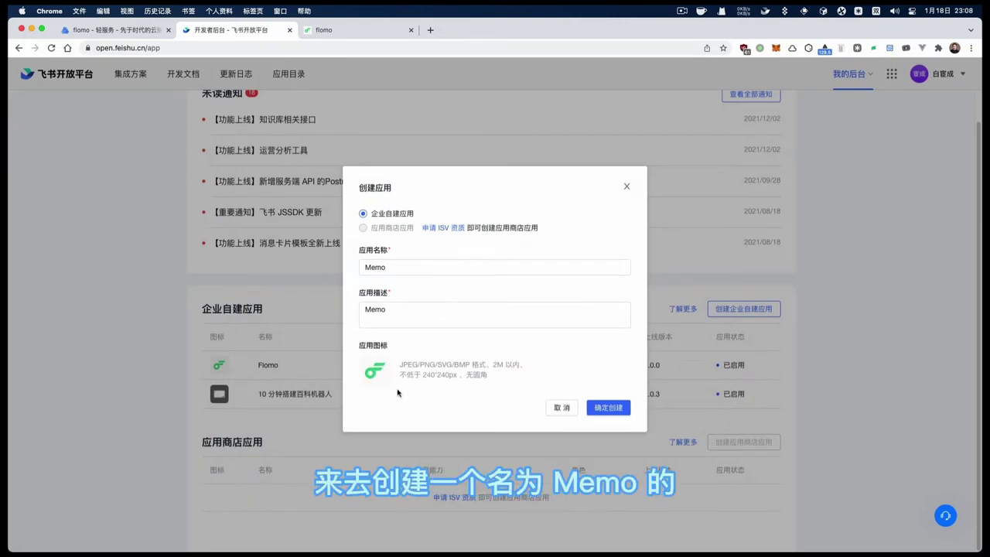
{"action": "left_click", "coordinate": [610, 410]}
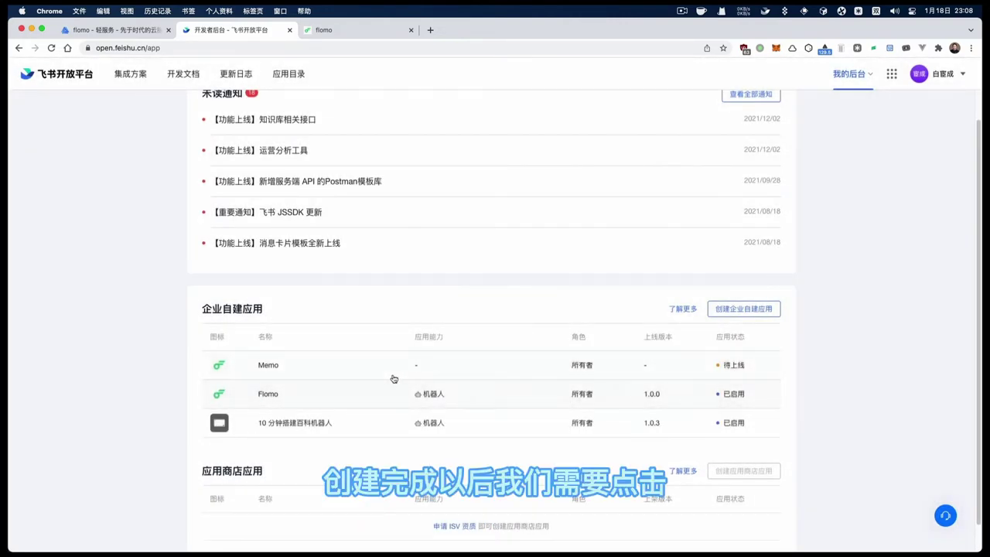
Copy the Memo app's App ID from 凭证与基础信息 into the Sublime Text notes
{"action": "left_click", "coordinate": [359, 374]}
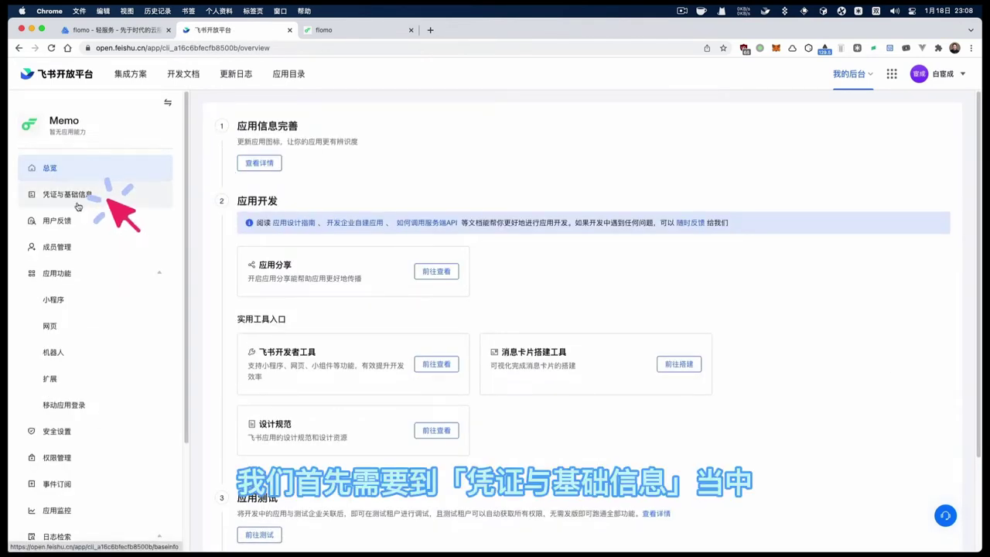
{"action": "left_click", "coordinate": [151, 198]}
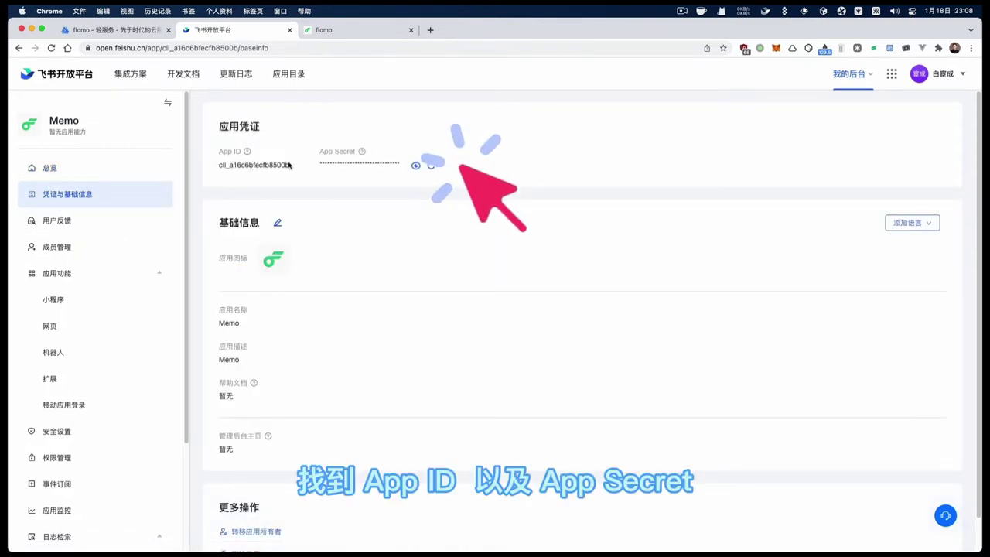
{"action": "left_click", "coordinate": [245, 165]}
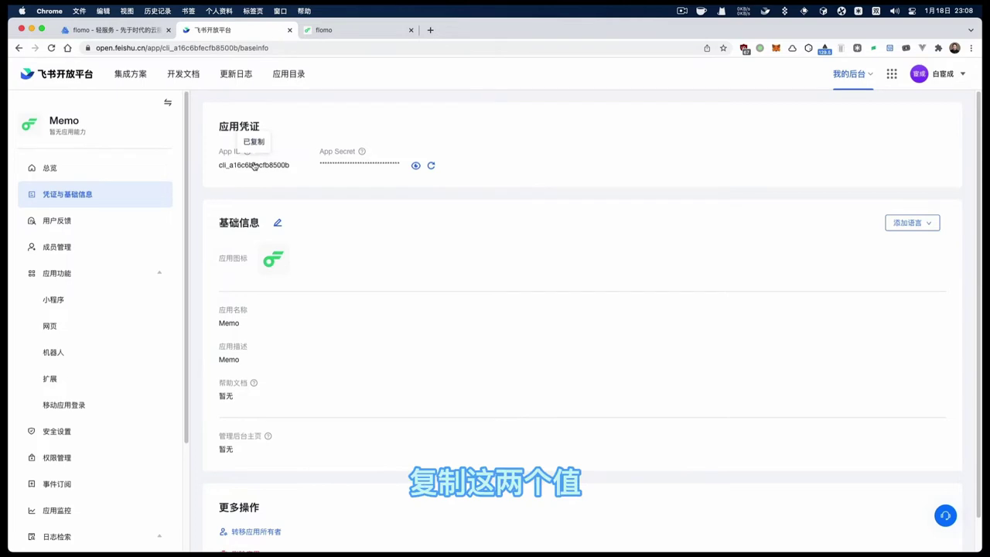
{"action": "key", "text": "super+Tab"}
{"action": "key", "text": "super+Tab"}
{"action": "key", "text": "super+Tab"}
{"action": "key", "text": "super+shift+Tab"}
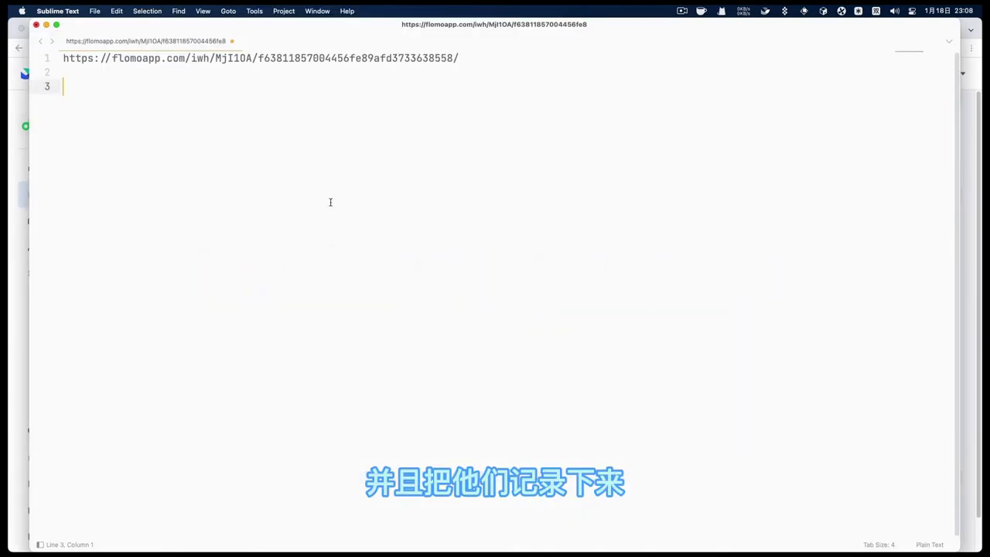
{"action": "key", "text": "super+v"}
{"action": "key", "text": "super+Tab"}
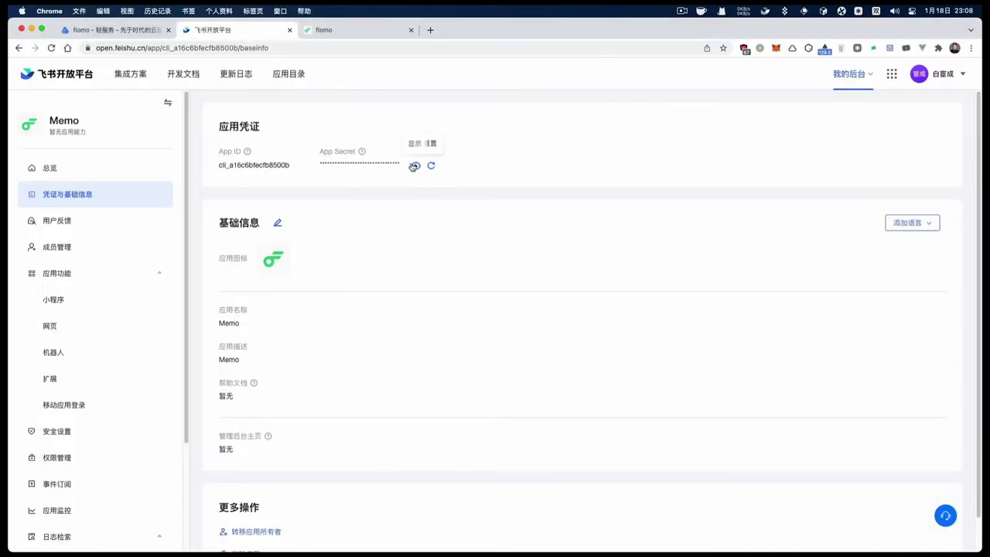
Reveal the App Secret and paste it into the notes below the App ID
{"action": "left_click", "coordinate": [415, 166]}
{"action": "double_click", "coordinate": [372, 165]}
{"action": "key", "text": "super+Tab"}
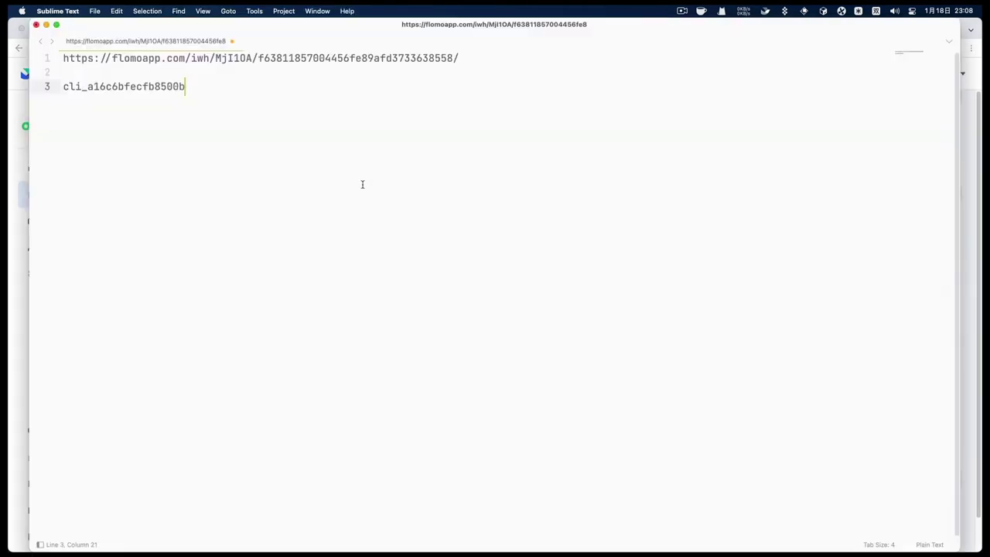
{"action": "key", "text": "Return"}
{"action": "key", "text": "Return"}
{"action": "key", "text": "super+v"}
{"action": "key", "text": "super+Tab"}
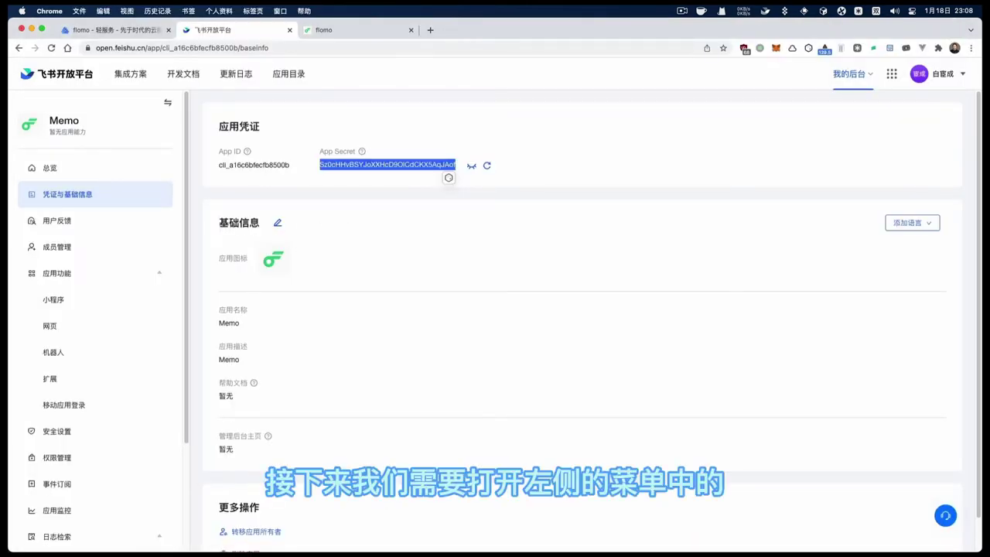
{"action": "scroll", "coordinate": [124, 382], "scroll_direction": "down", "scroll_amount": 1}
{"action": "scroll", "coordinate": [116, 381], "scroll_direction": "down", "scroll_amount": 3}
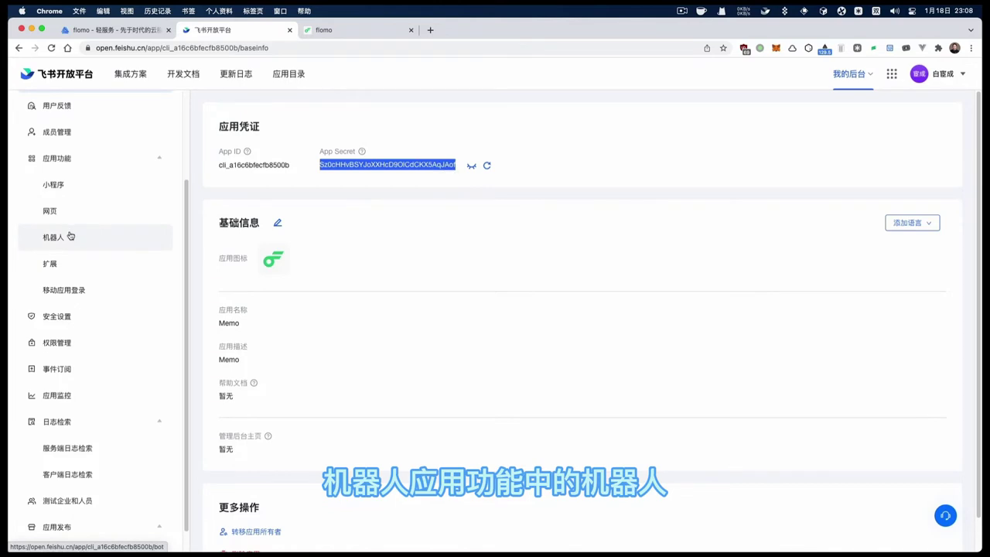
Enable the bot capability for the Memo app
{"action": "left_click", "coordinate": [69, 236]}
{"action": "left_click", "coordinate": [294, 126]}
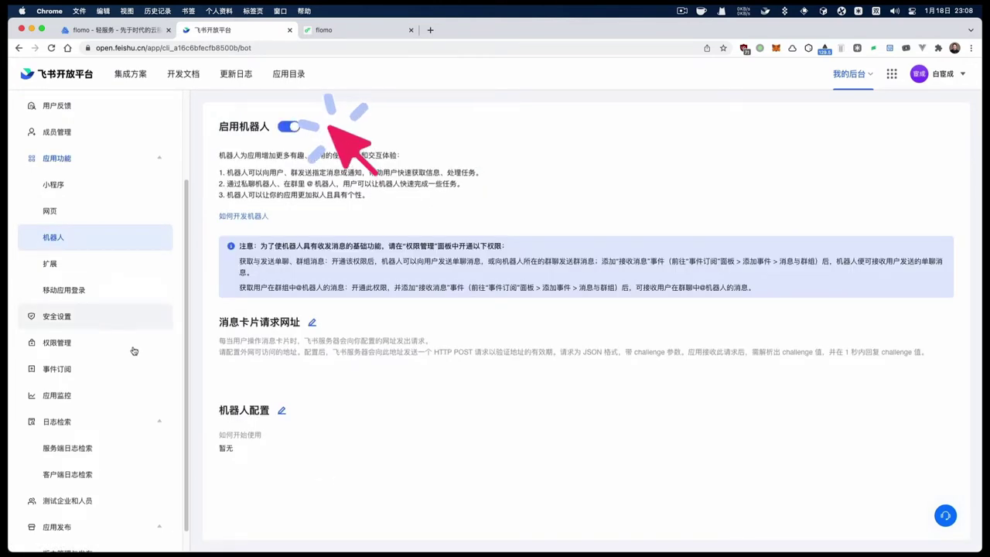
{"action": "left_click", "coordinate": [104, 376]}
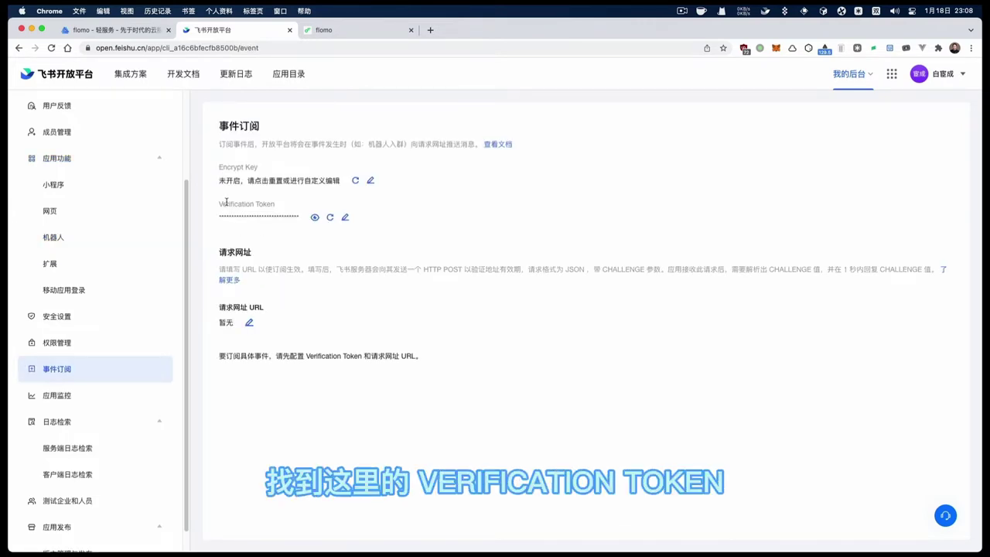
Copy the 事件订阅 Verification Token into the Sublime notes below the App Secret
{"action": "left_click", "coordinate": [315, 217]}
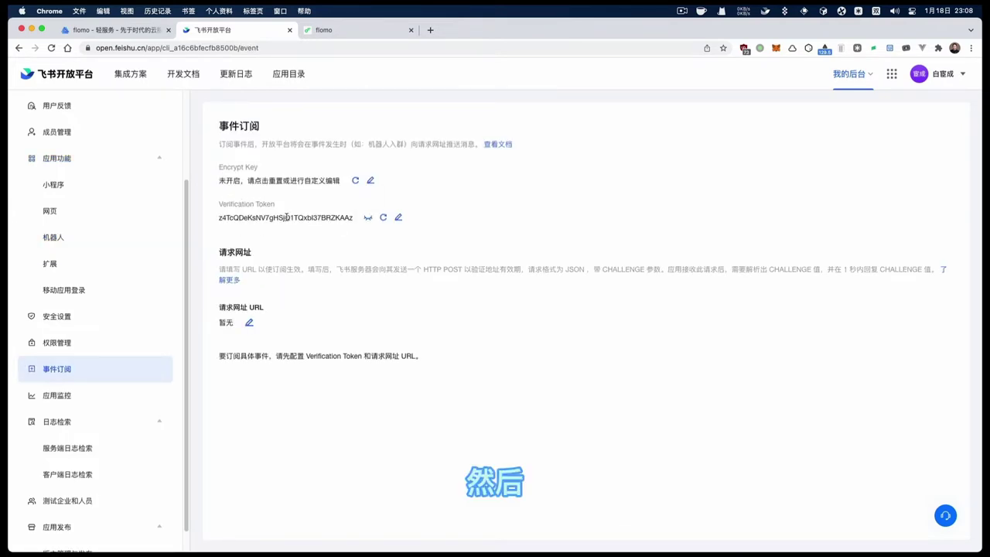
{"action": "double_click", "coordinate": [286, 217]}
{"action": "key", "text": "super+Tab"}
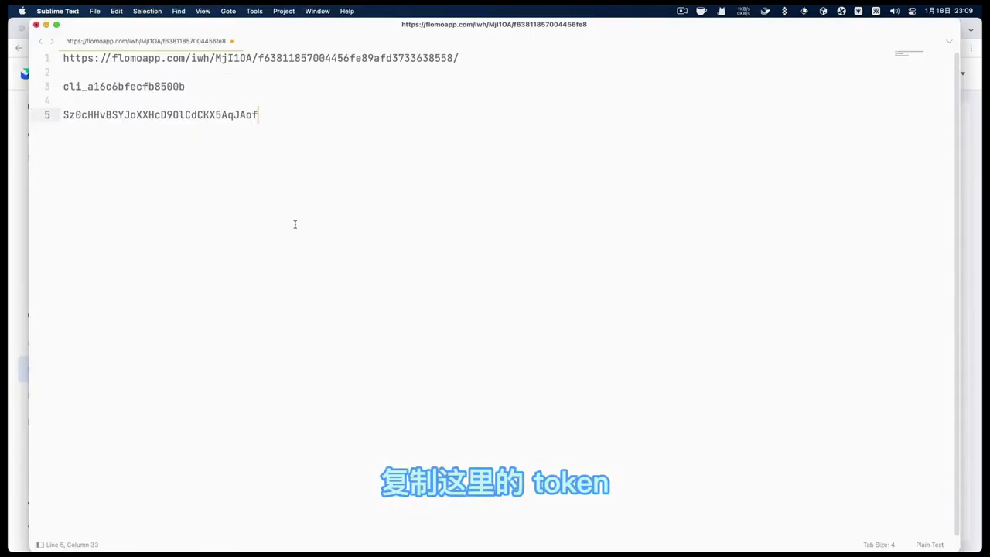
{"action": "key", "text": "Return"}
{"action": "key", "text": "Return"}
{"action": "key", "text": "super+v"}
{"action": "key", "text": "super+Tab"}
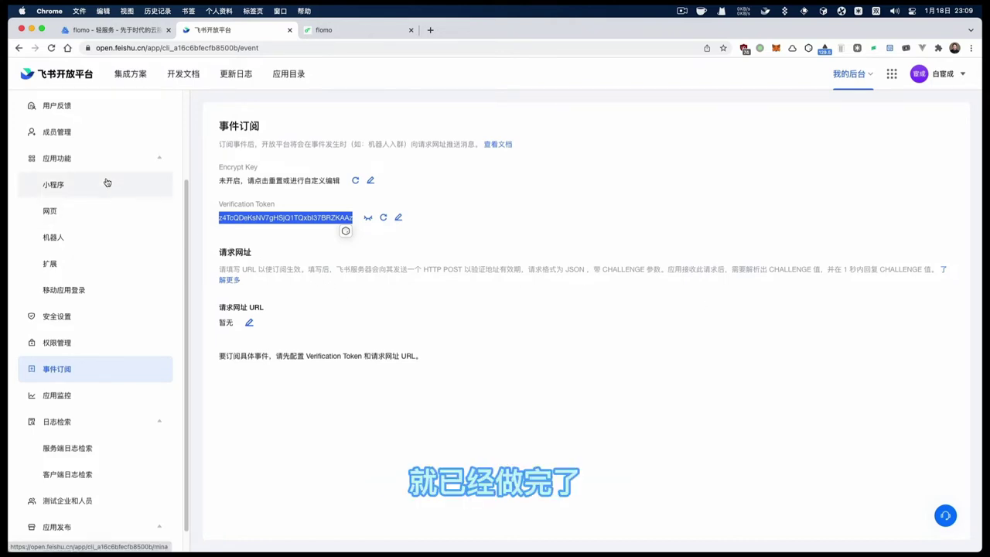
{"action": "left_click", "coordinate": [143, 34]}
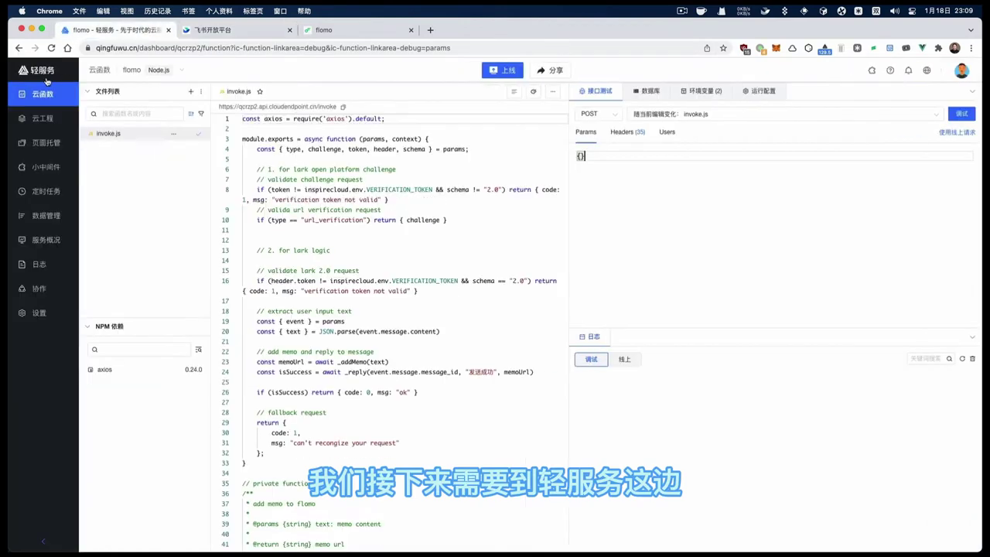
From the Qingfuwu service list, create a Node.js service named memo
{"action": "left_click", "coordinate": [61, 73]}
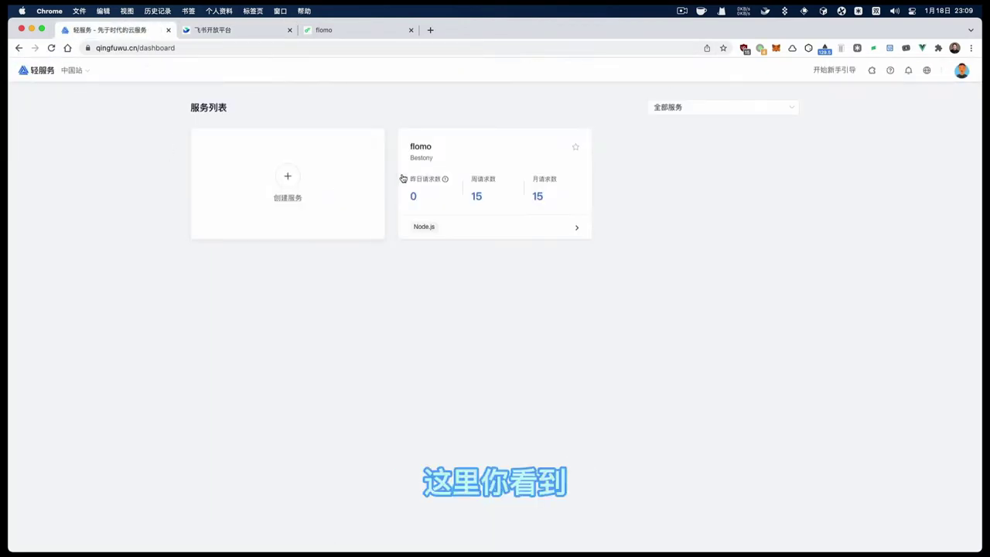
{"action": "mouse_move", "coordinate": [447, 139]}
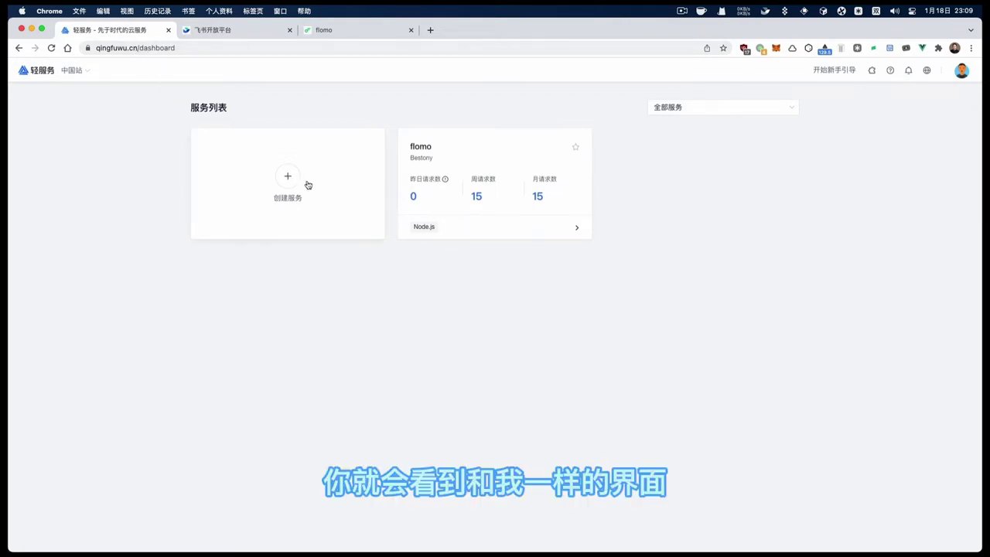
{"action": "left_click", "coordinate": [283, 192]}
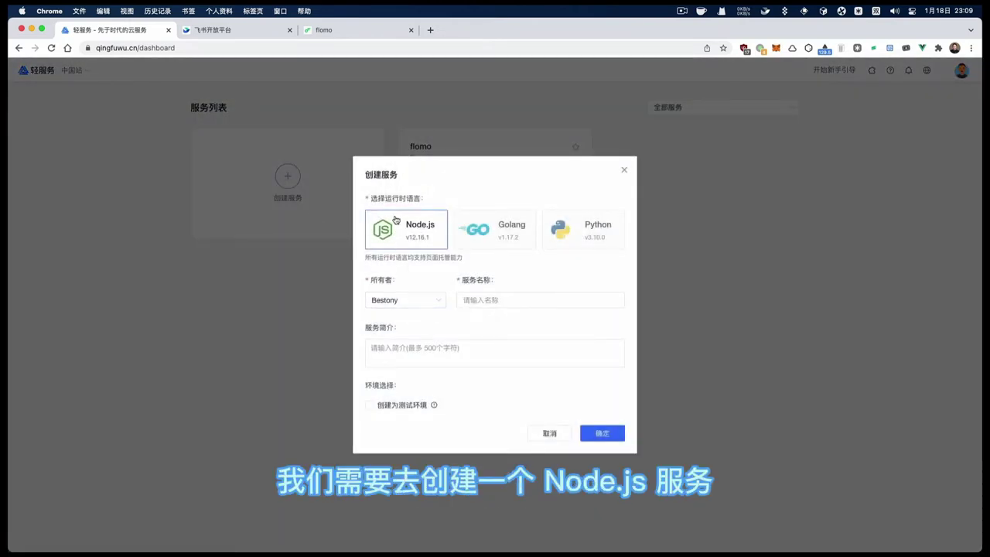
{"action": "left_click", "coordinate": [474, 299]}
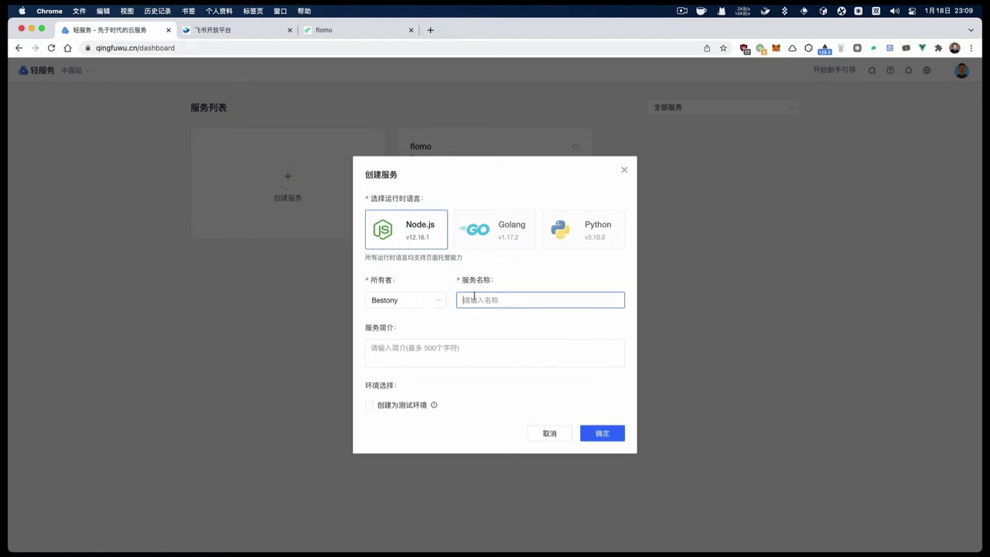
{"action": "type", "text": "memo"}
{"action": "key", "text": "Return"}
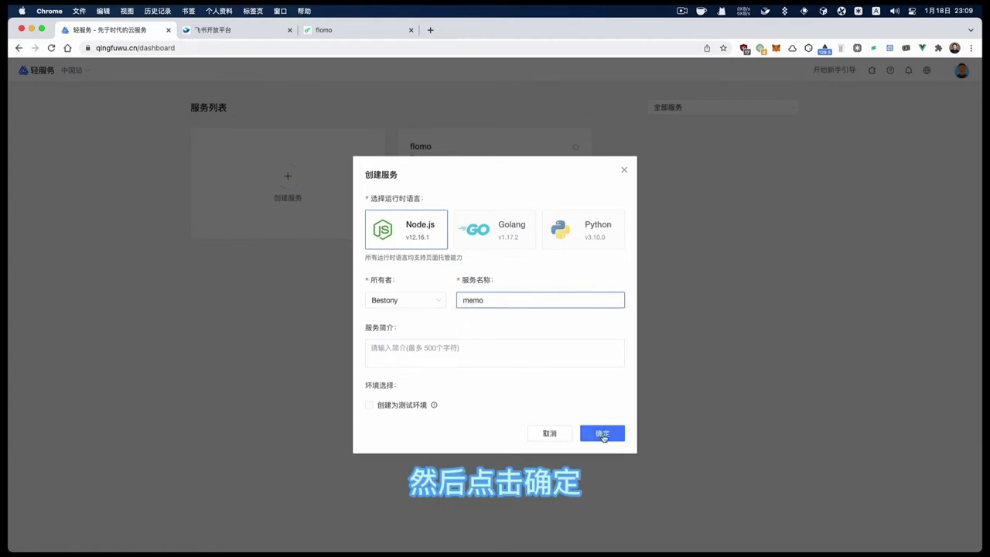
{"action": "left_click", "coordinate": [600, 433]}
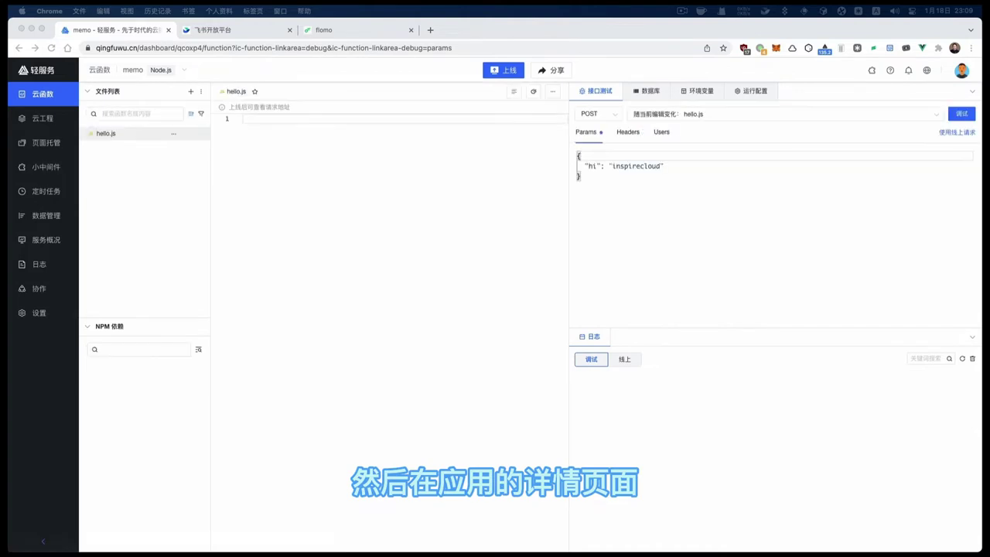
Open the memo service's Feishu bot configuration and look up the Memo app's credentials page
{"action": "left_click", "coordinate": [38, 313]}
{"action": "scroll", "coordinate": [413, 332], "scroll_direction": "down", "scroll_amount": 8}
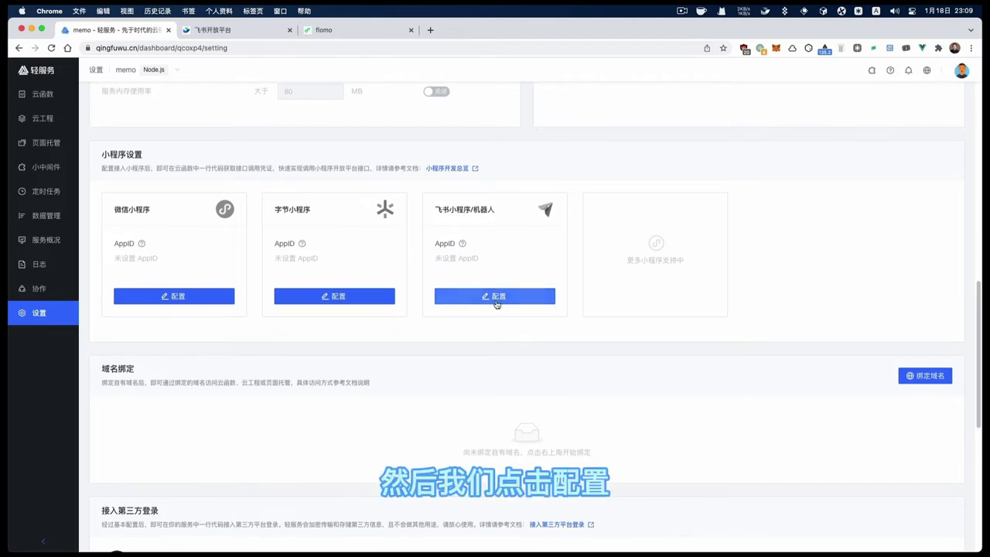
{"action": "left_click", "coordinate": [498, 296]}
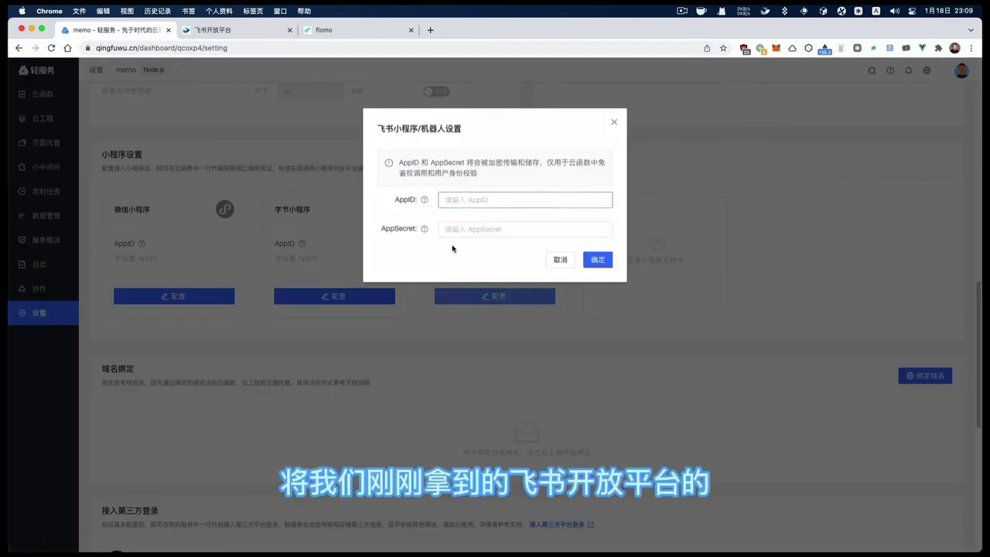
{"action": "mouse_move", "coordinate": [423, 229]}
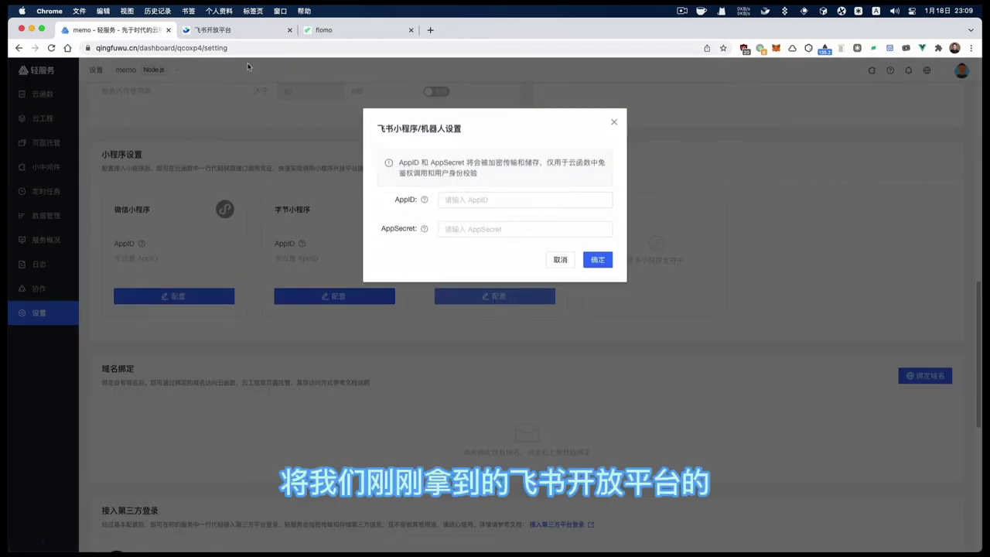
{"action": "left_click", "coordinate": [224, 29]}
{"action": "scroll", "coordinate": [114, 169], "scroll_direction": "up", "scroll_amount": 3}
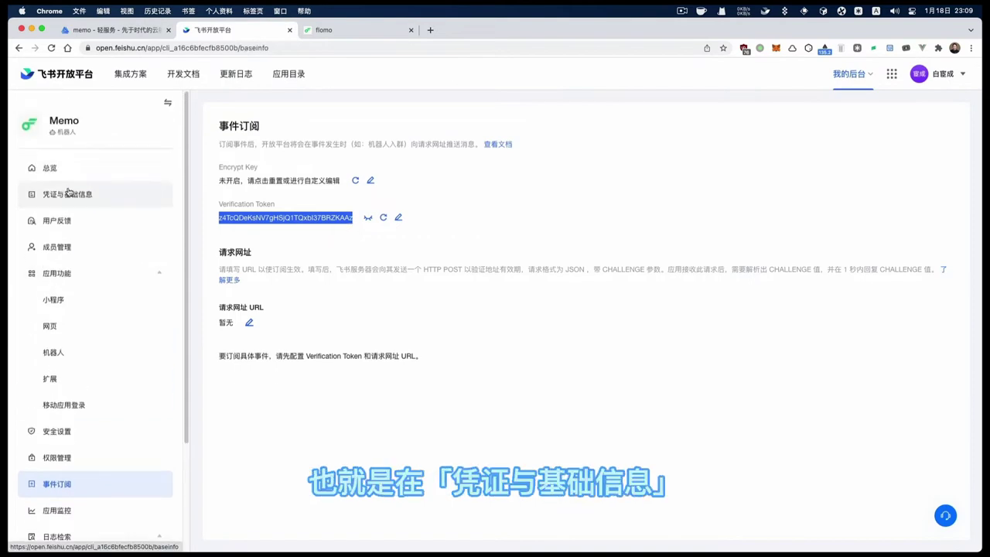
{"action": "left_click", "coordinate": [75, 194]}
{"action": "left_click", "coordinate": [116, 30]}
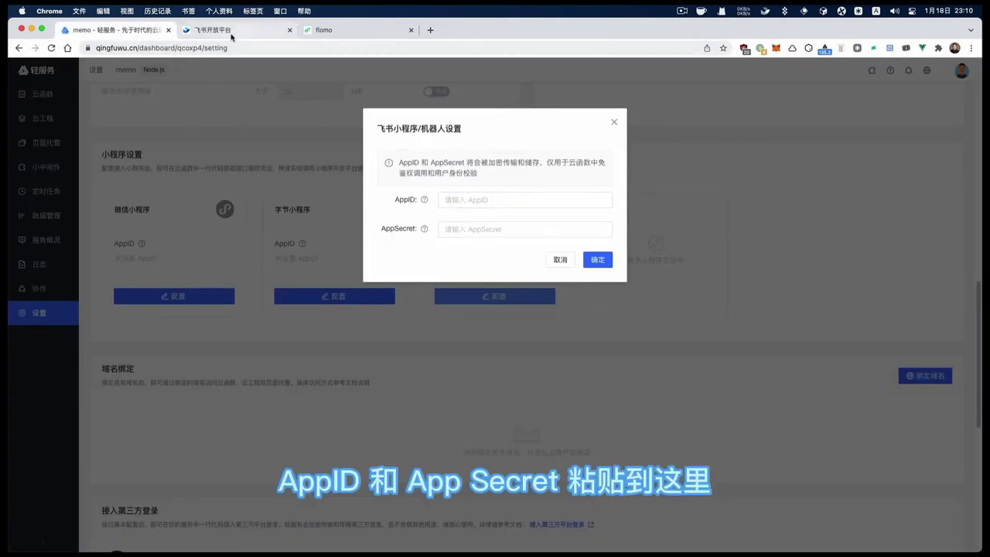
Copy the saved AppID from the notes into the AppID field
{"action": "key", "text": "super+Tab"}
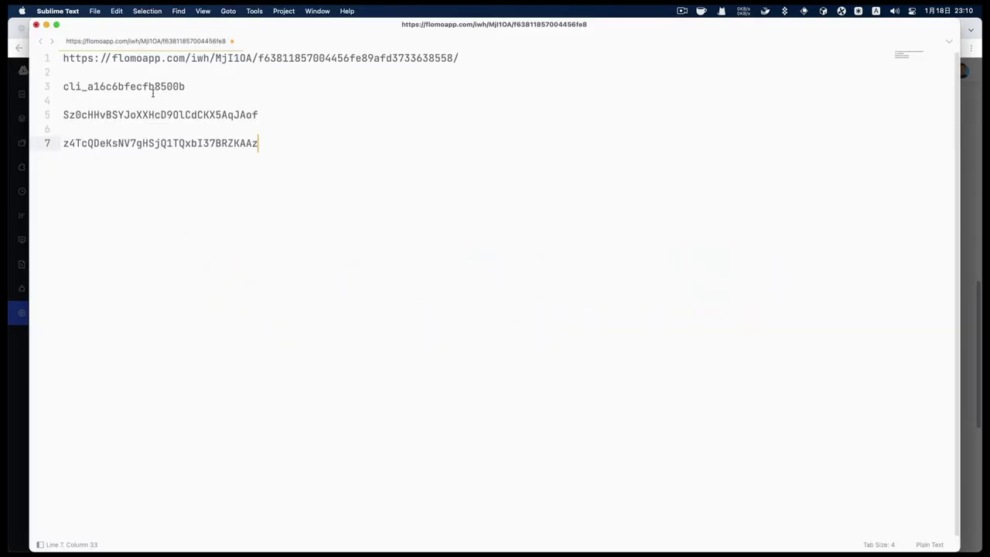
{"action": "left_click", "coordinate": [153, 94]}
{"action": "double_click", "coordinate": [154, 86]}
{"action": "key", "text": "super+c"}
{"action": "key", "text": "super+Tab"}
{"action": "left_click", "coordinate": [481, 200]}
{"action": "key", "text": "super+v"}
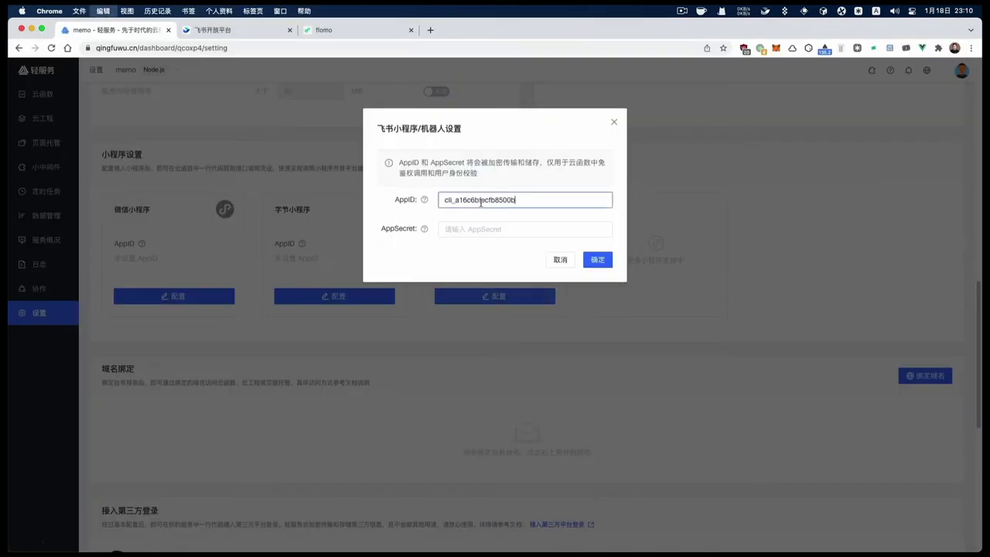
Paste the AppSecret into its field and save the Feishu bot credentials
{"action": "key", "text": "super+Tab"}
{"action": "double_click", "coordinate": [219, 114]}
{"action": "key", "text": "super+Tab"}
{"action": "left_click", "coordinate": [471, 228]}
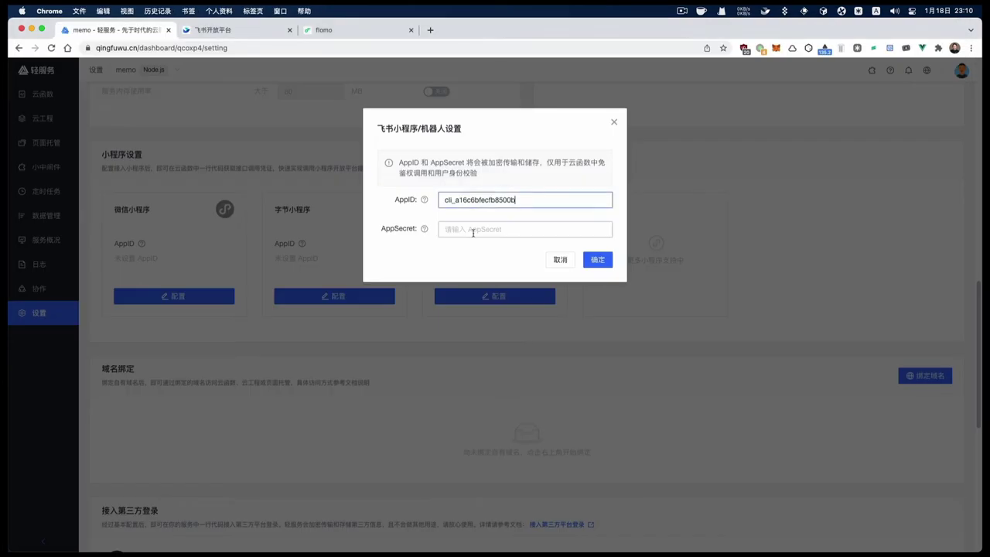
{"action": "key", "text": "super+v"}
{"action": "left_click", "coordinate": [598, 259]}
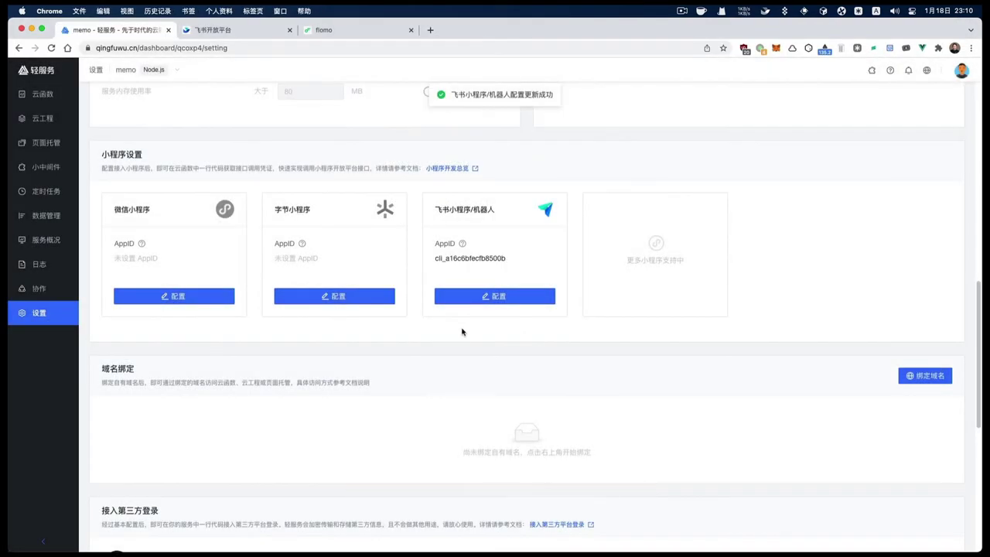
{"action": "left_click_drag", "start_coordinate": [427, 258], "coordinate": [509, 259]}
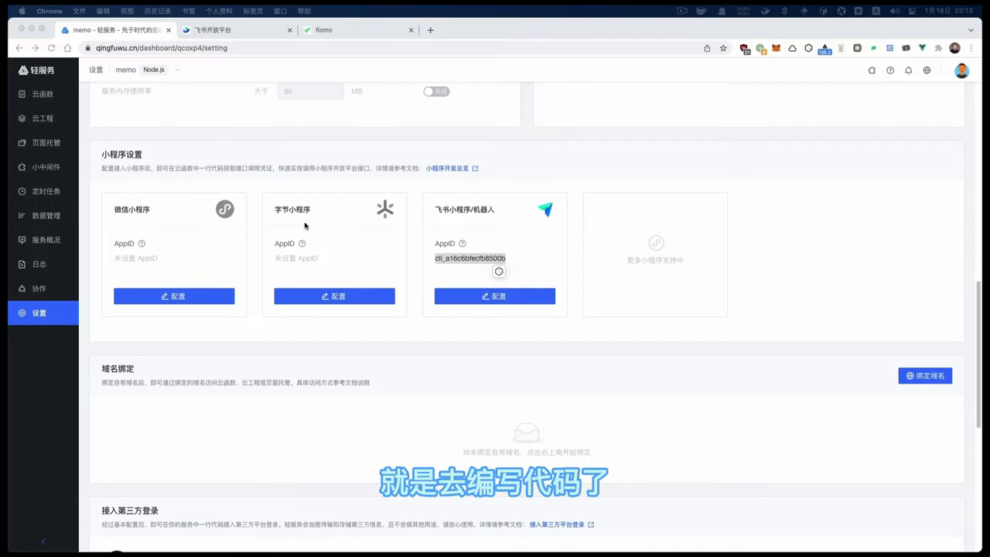
Load the shared flomo code link in a new tab and copy the sample invoke.js code
{"action": "left_click", "coordinate": [52, 102]}
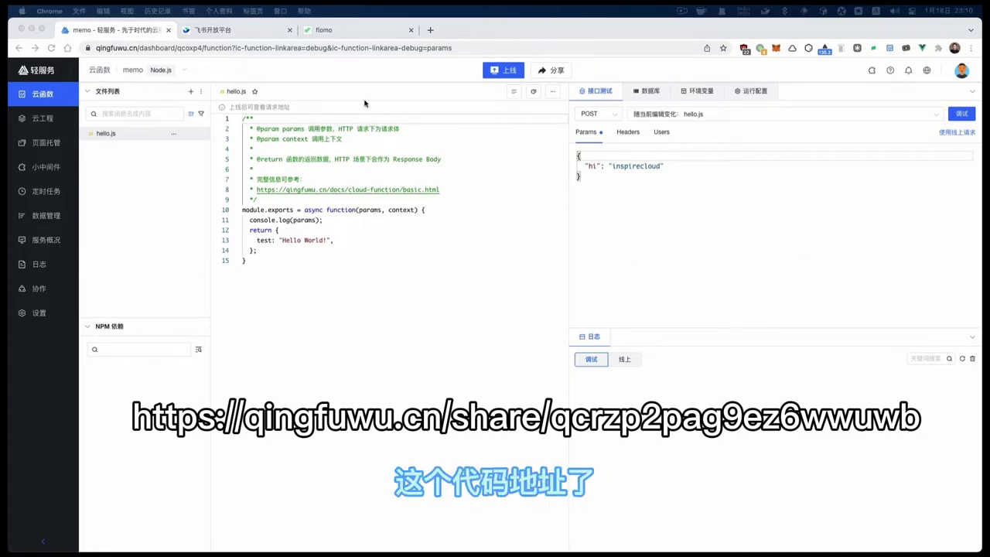
{"action": "left_click", "coordinate": [430, 30]}
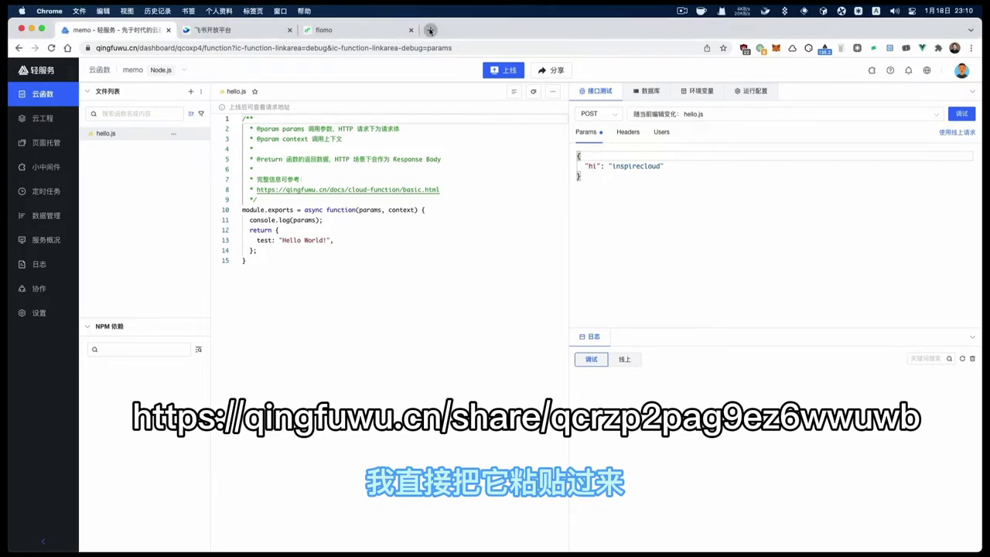
{"action": "left_click", "coordinate": [430, 30]}
{"action": "key", "text": "super+v"}
{"action": "key", "text": "Return"}
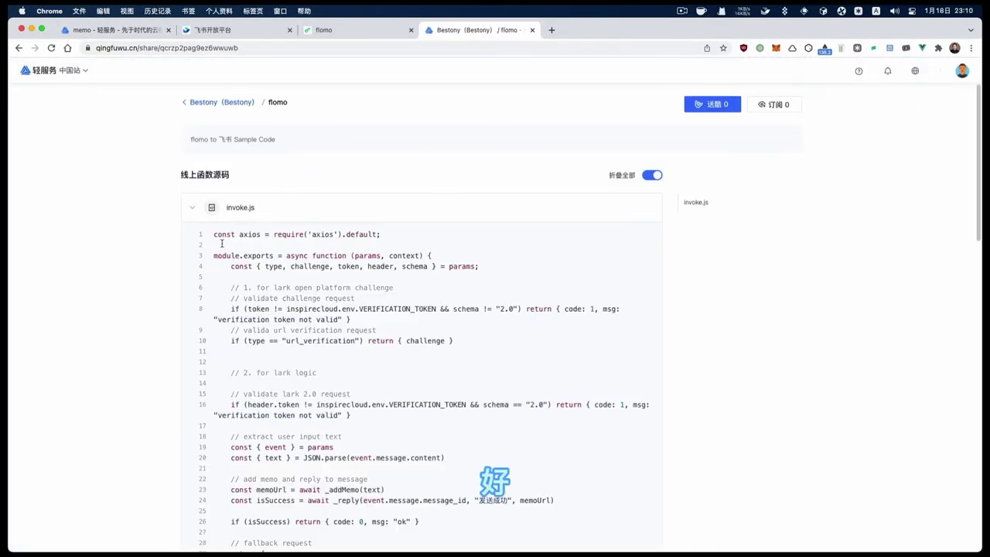
{"action": "scroll", "coordinate": [222, 244], "scroll_direction": "down", "scroll_amount": 15}
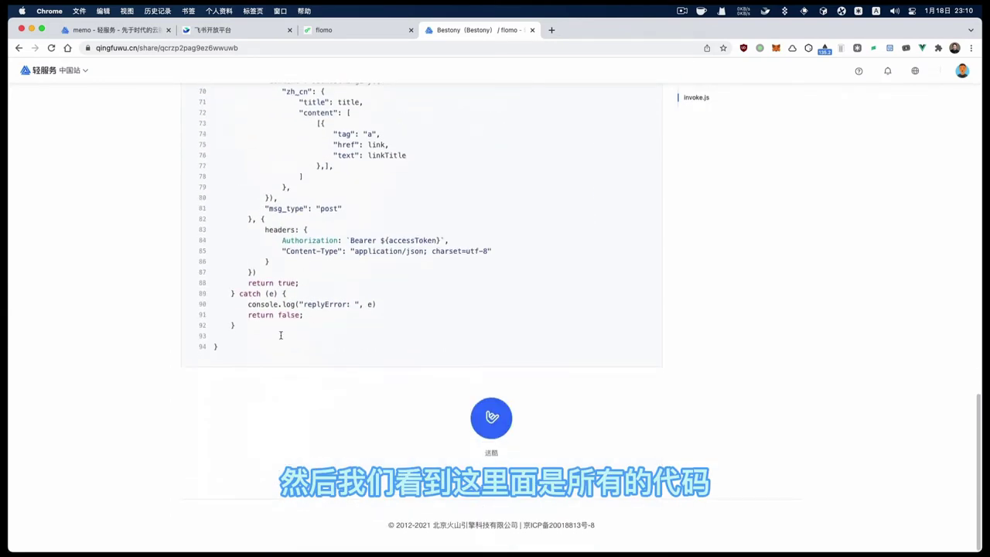
{"action": "left_click_drag", "start_coordinate": [252, 344], "coordinate": [209, 234]}
{"action": "key", "text": "super+c"}
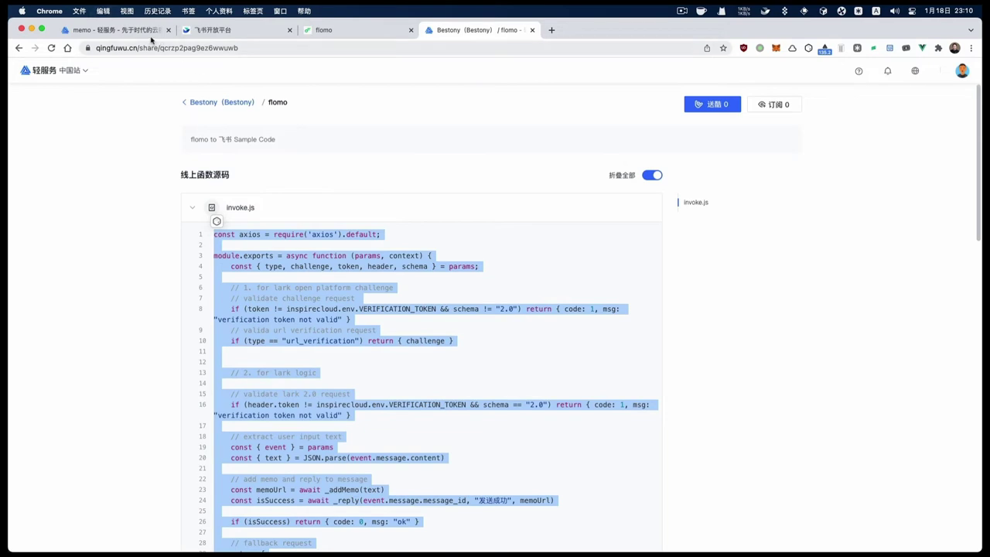
Replace all the default hello.js code with the copied sample code
{"action": "left_click", "coordinate": [150, 31]}
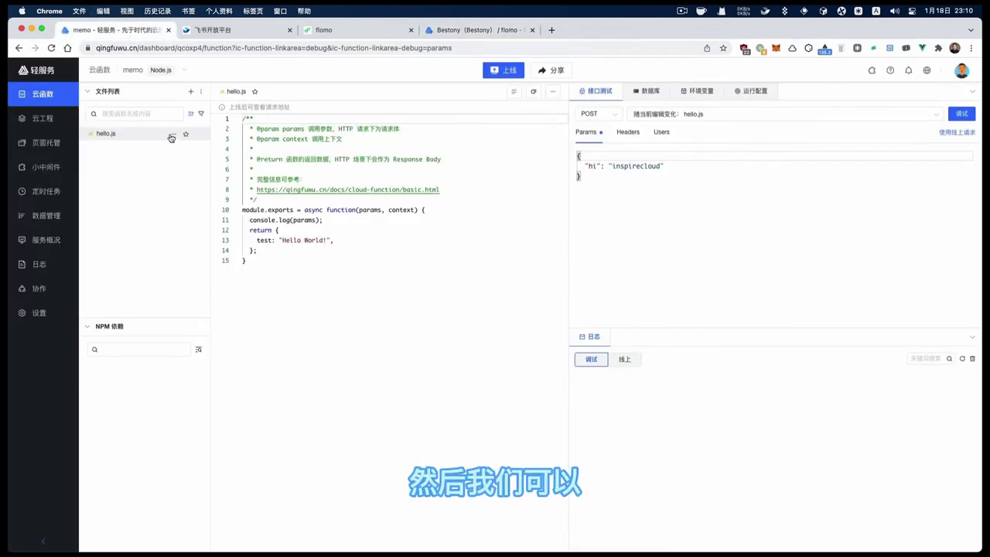
{"action": "left_click", "coordinate": [289, 246]}
{"action": "key", "text": "super+a"}
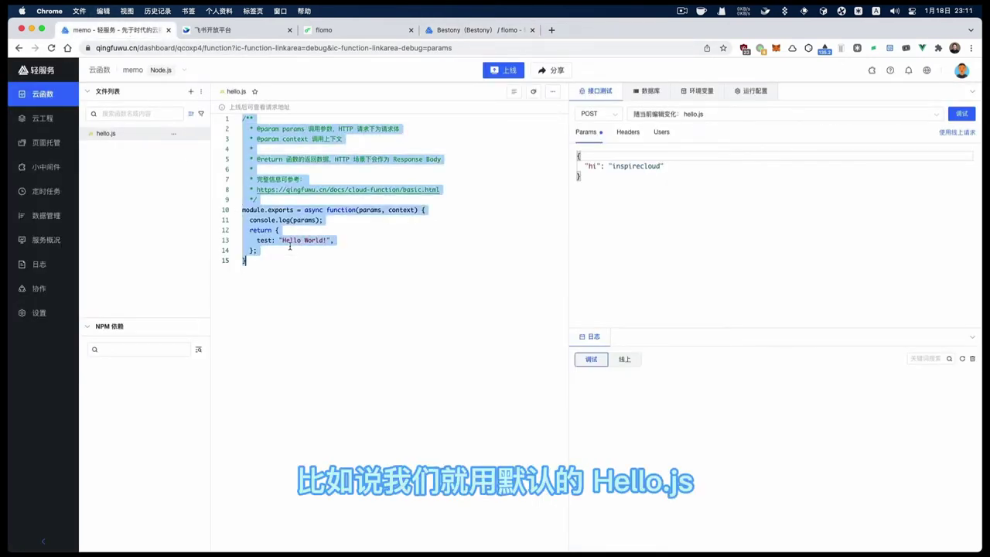
{"action": "key", "text": "super+v"}
{"action": "scroll", "coordinate": [293, 247], "scroll_direction": "up", "scroll_amount": 10}
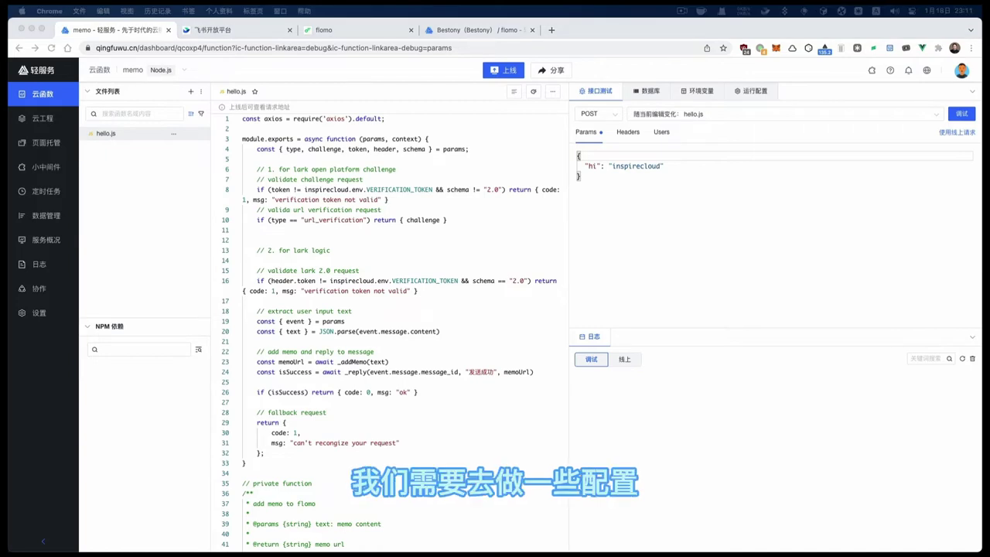
{"action": "double_click", "coordinate": [335, 119]}
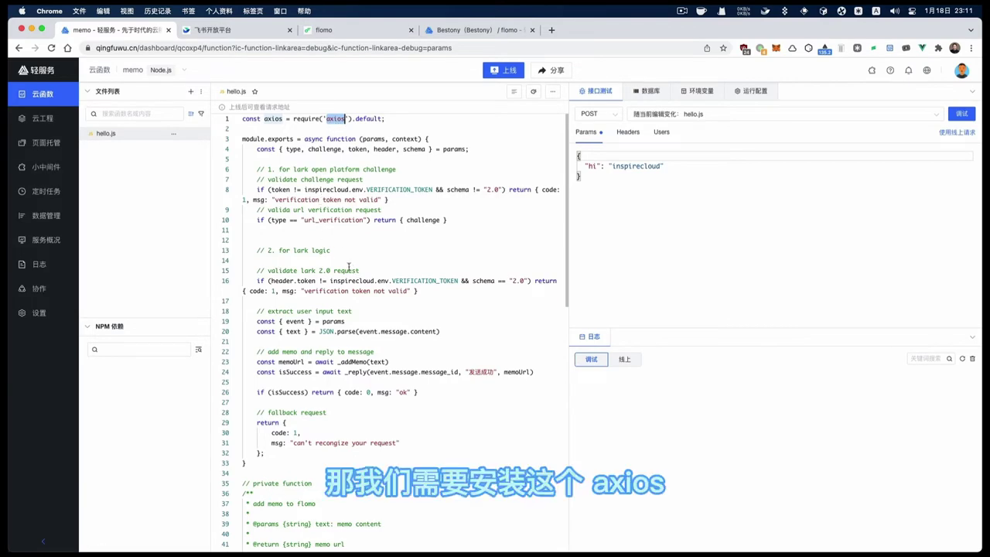
Search NPM for axios and install axios 0.25.0 for the memo service
{"action": "left_click", "coordinate": [198, 352]}
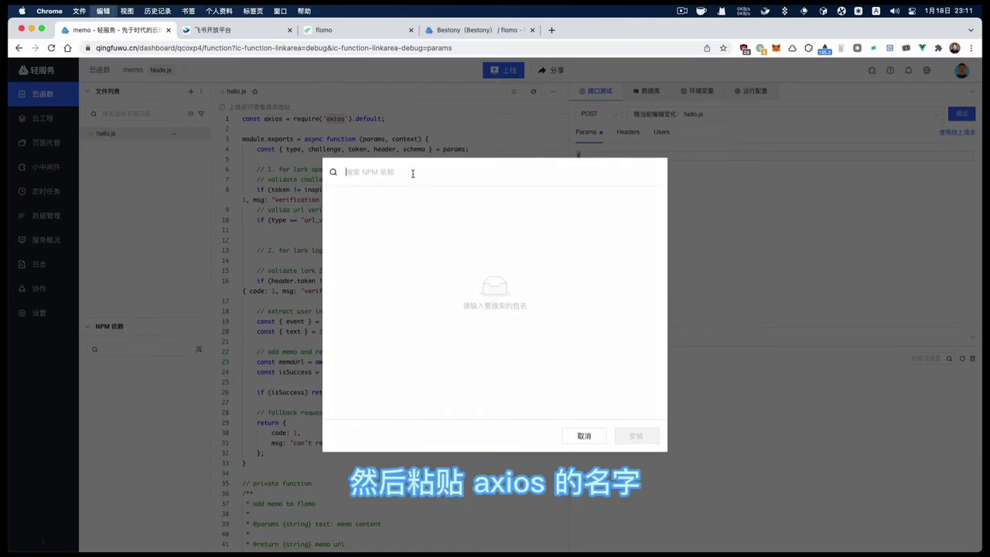
{"action": "key", "text": "super+v"}
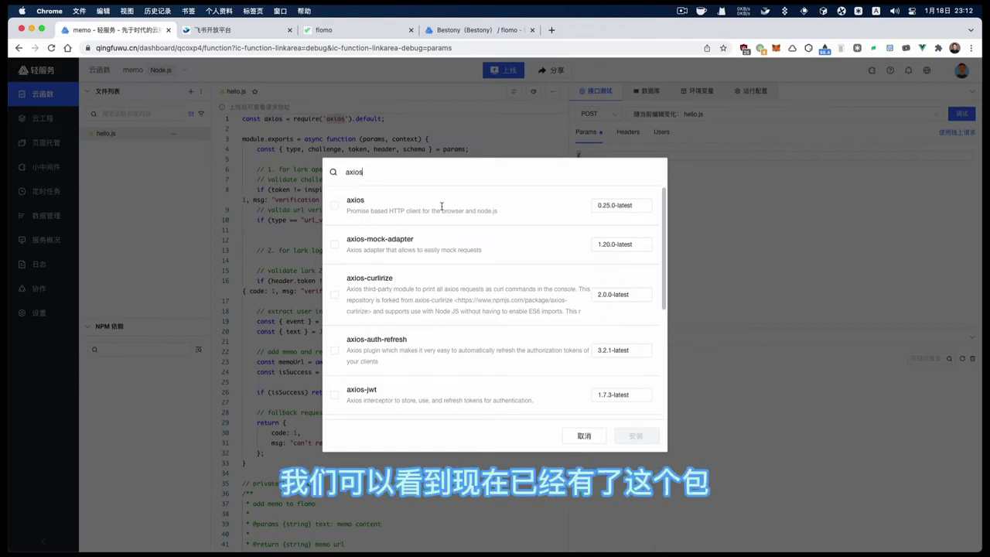
{"action": "left_click", "coordinate": [335, 205]}
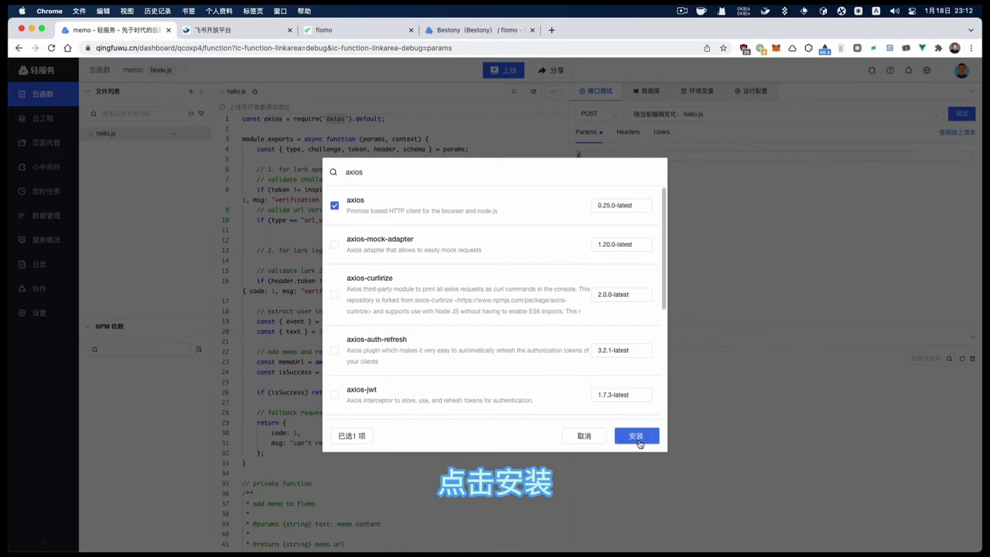
{"action": "left_click", "coordinate": [638, 441]}
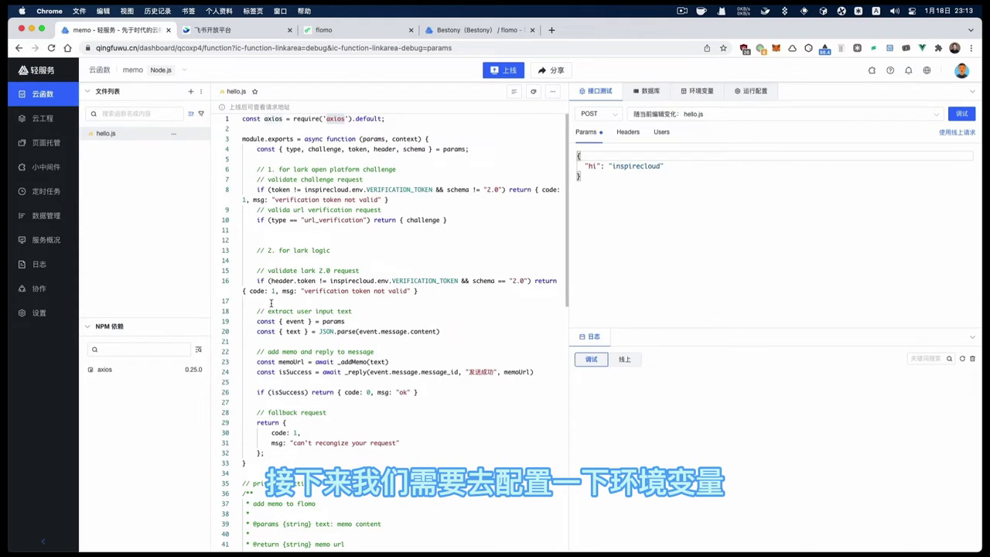
Add a FLOMO_API environment variable holding the flomo API address
{"action": "left_click", "coordinate": [698, 91]}
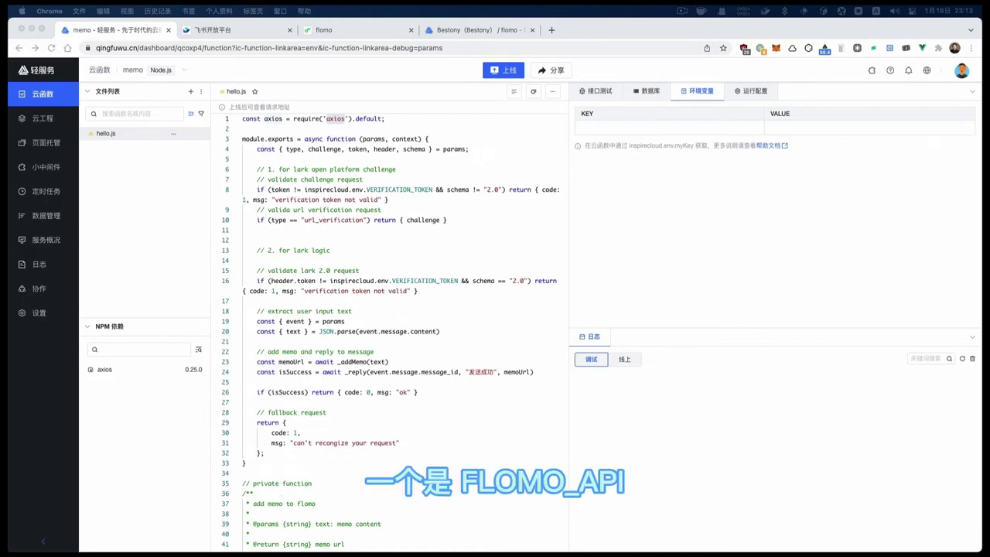
{"action": "left_click", "coordinate": [623, 132]}
{"action": "key", "text": "super+v"}
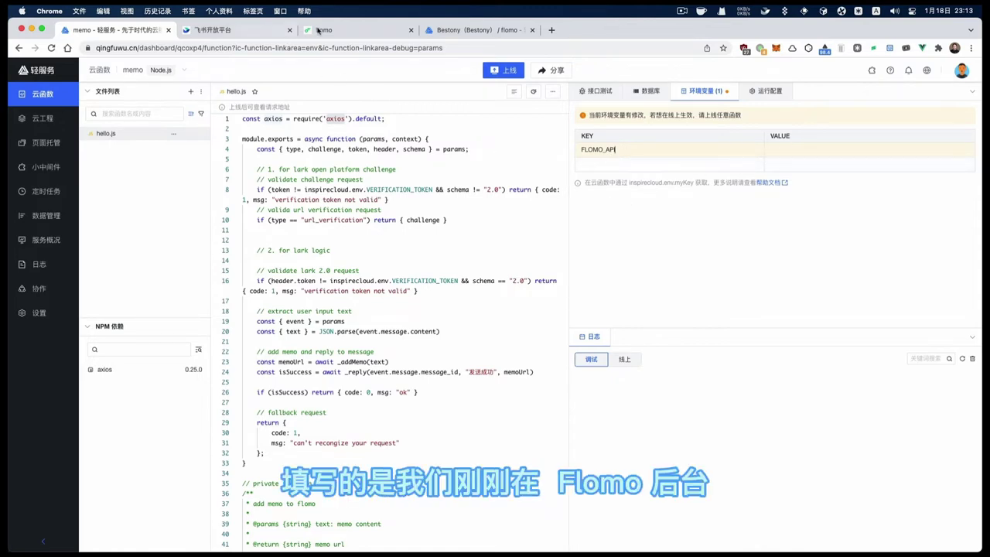
{"action": "key", "text": "super+Tab"}
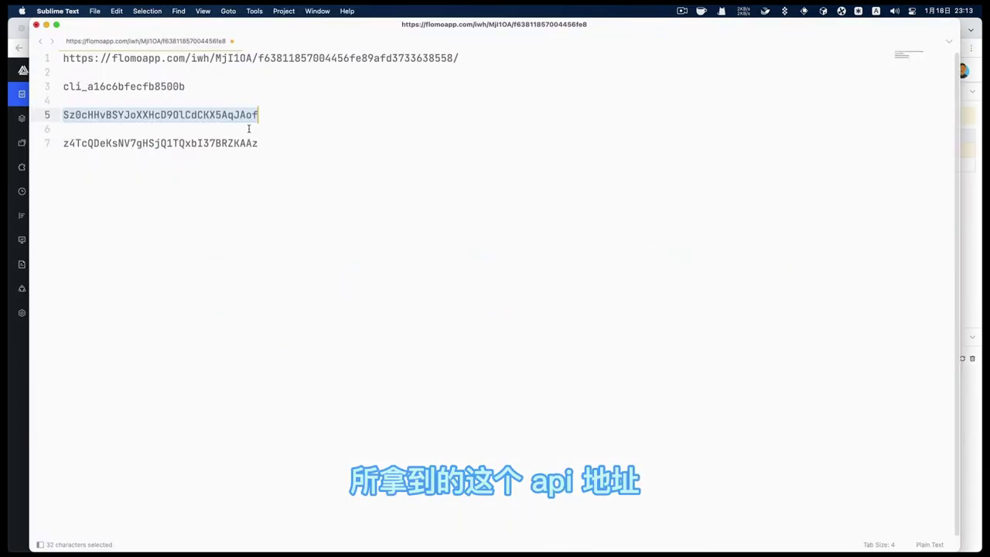
{"action": "left_click_drag", "start_coordinate": [467, 62], "coordinate": [43, 48]}
{"action": "key", "text": "super+c"}
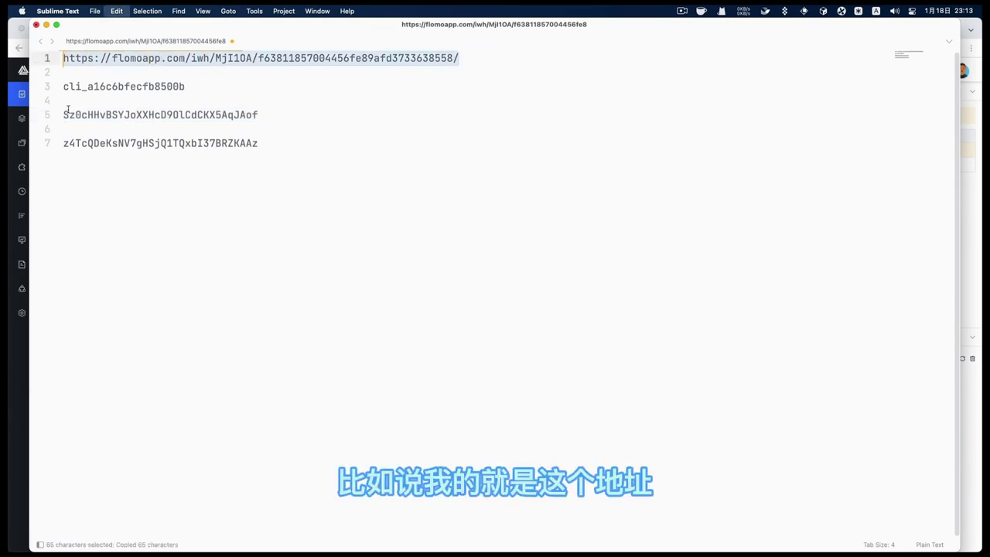
{"action": "left_click", "coordinate": [23, 348]}
{"action": "key", "text": "super+v"}
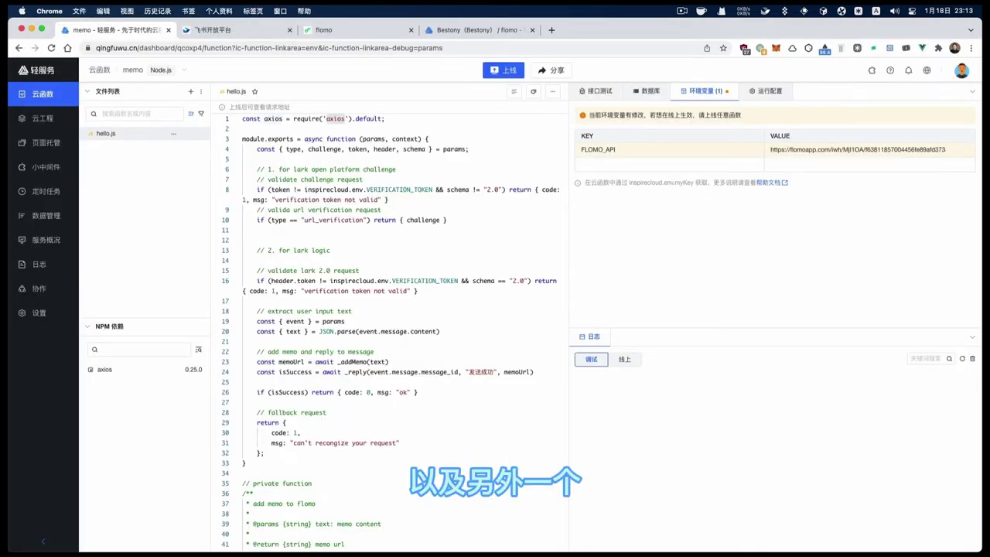
Add a VERIFICATION_TOKEN variable set to the app's verification token from the notes
{"action": "left_click", "coordinate": [611, 164]}
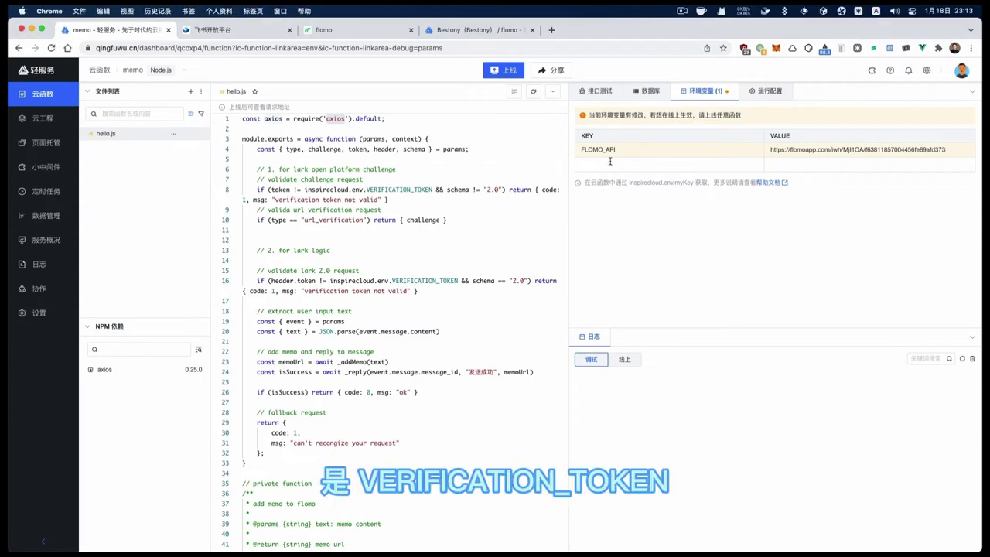
{"action": "key", "text": "super+v"}
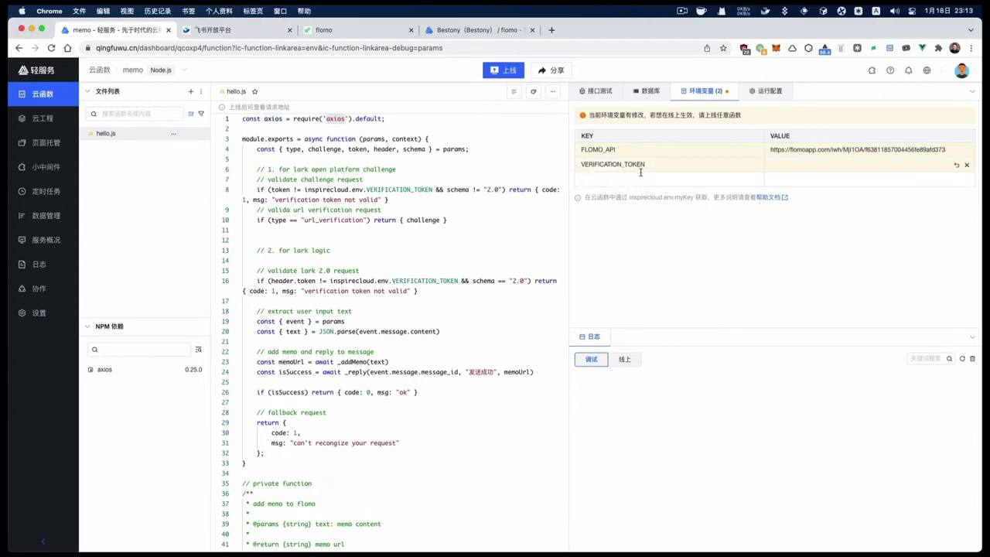
{"action": "key", "text": "super+Tab"}
{"action": "double_click", "coordinate": [129, 146]}
{"action": "key", "text": "super+c"}
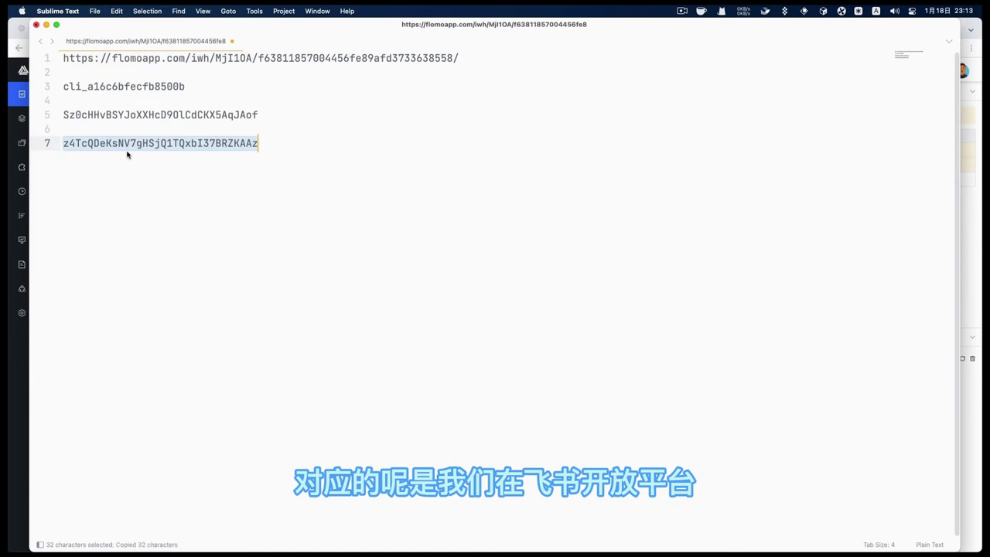
{"action": "key", "text": "super+Tab"}
{"action": "left_click", "coordinate": [804, 160]}
{"action": "key", "text": "super+v"}
{"action": "left_click", "coordinate": [769, 192]}
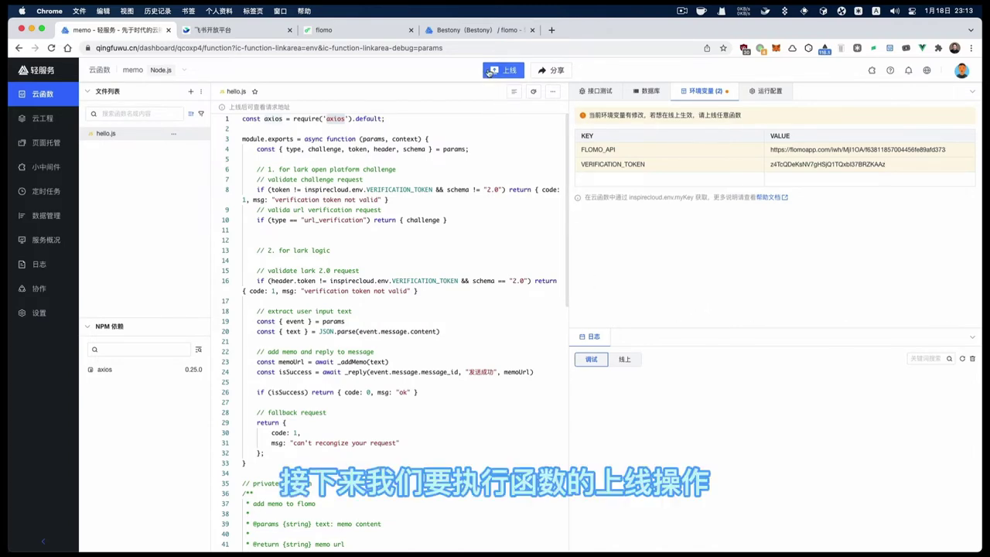
Deploy hello.js online, copy its call URL, and go to the Feishu Open Platform
{"action": "left_click", "coordinate": [495, 72]}
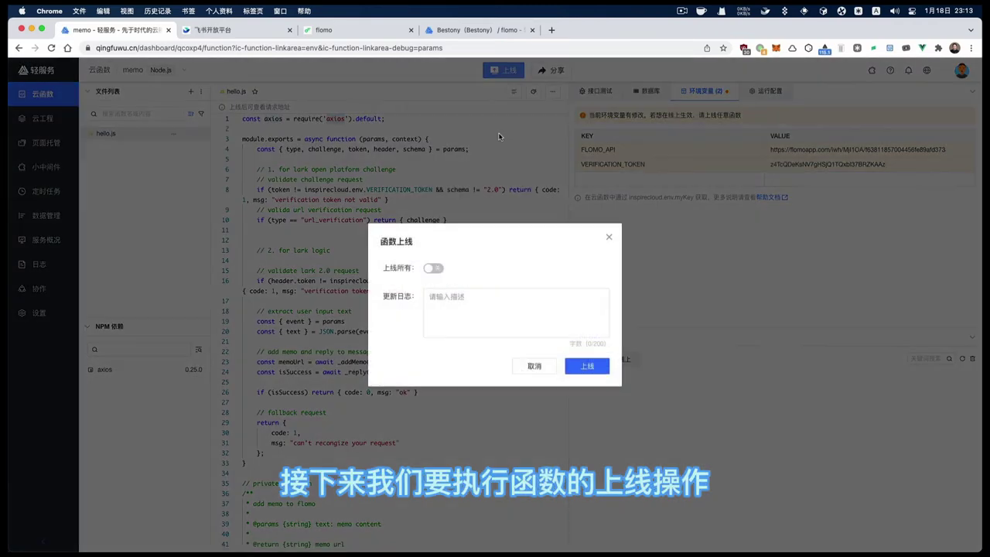
{"action": "left_click", "coordinate": [603, 372]}
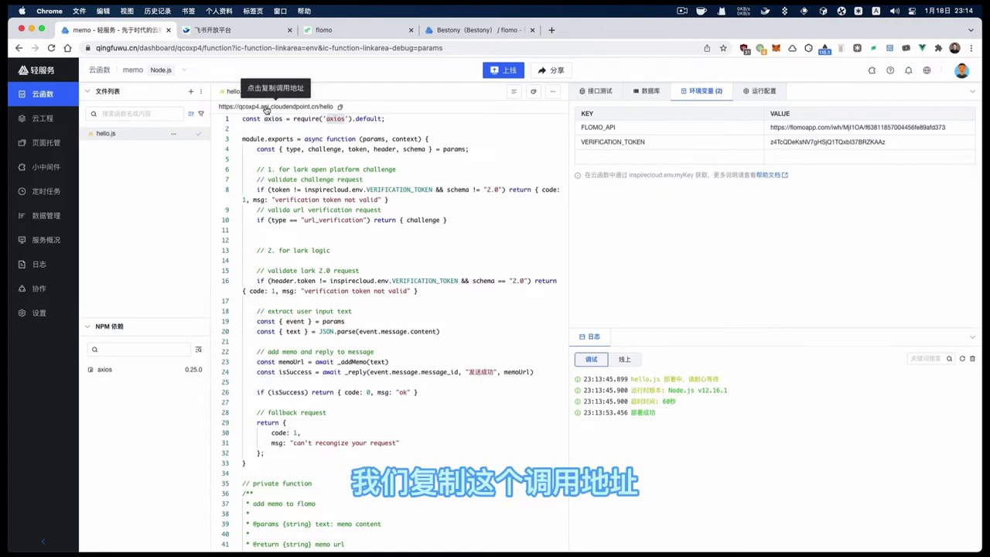
{"action": "left_click", "coordinate": [266, 110]}
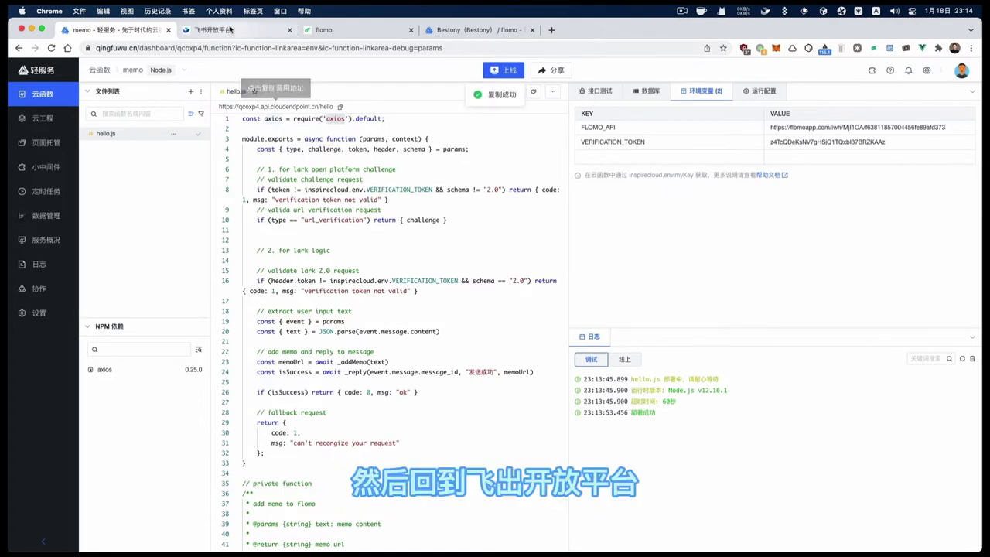
{"action": "left_click", "coordinate": [229, 30]}
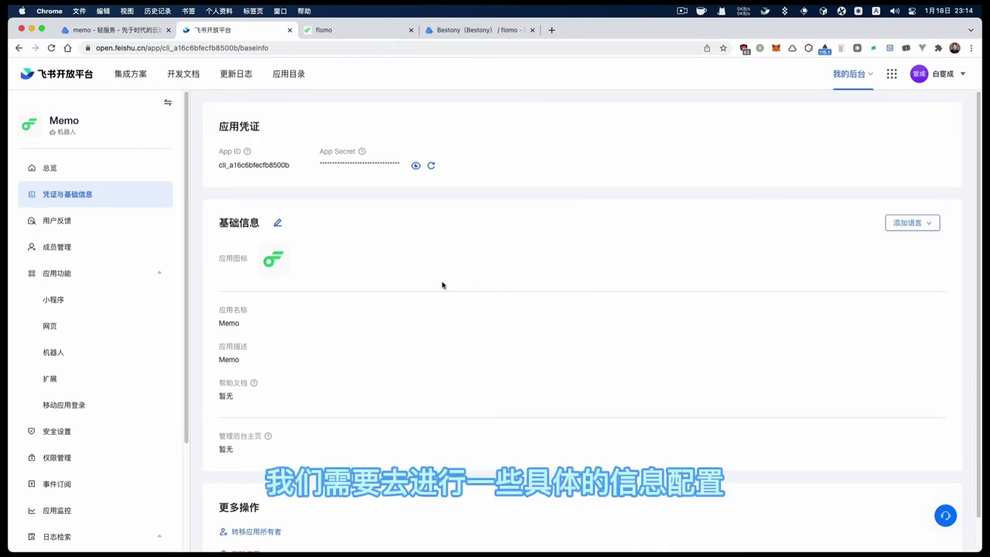
{"action": "scroll", "coordinate": [119, 440], "scroll_direction": "down", "scroll_amount": 1}
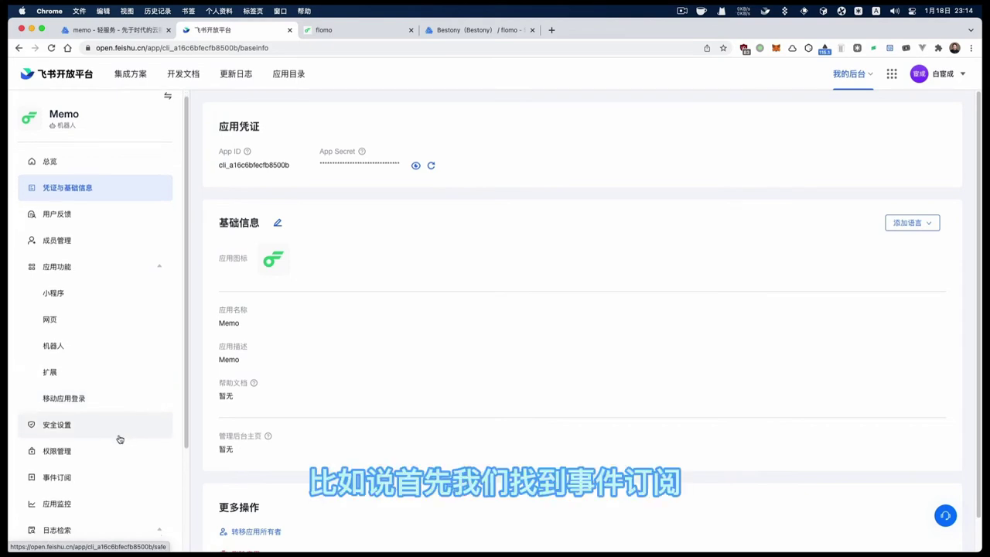
{"action": "left_click", "coordinate": [93, 482]}
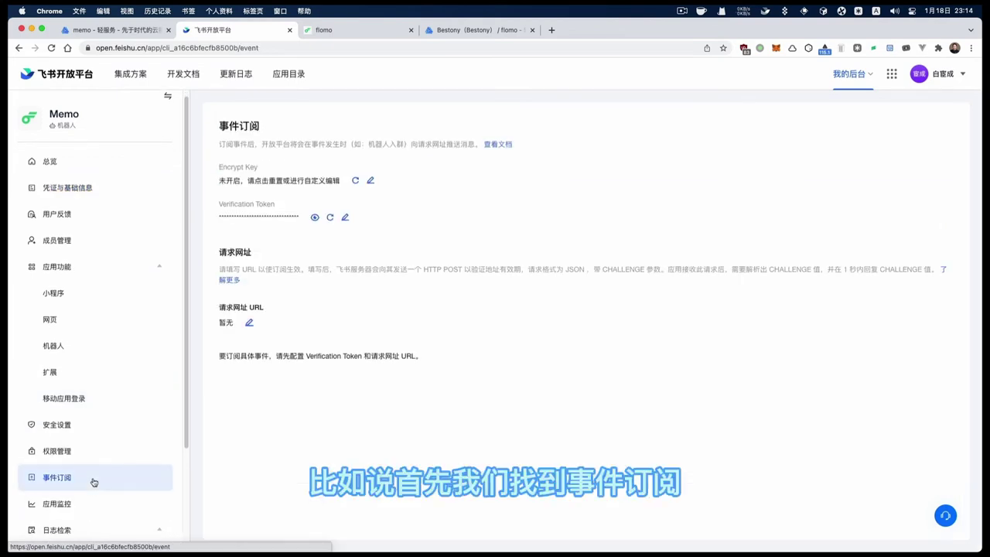
{"action": "left_click", "coordinate": [249, 324]}
{"action": "left_click", "coordinate": [271, 325]}
{"action": "key", "text": "super+v"}
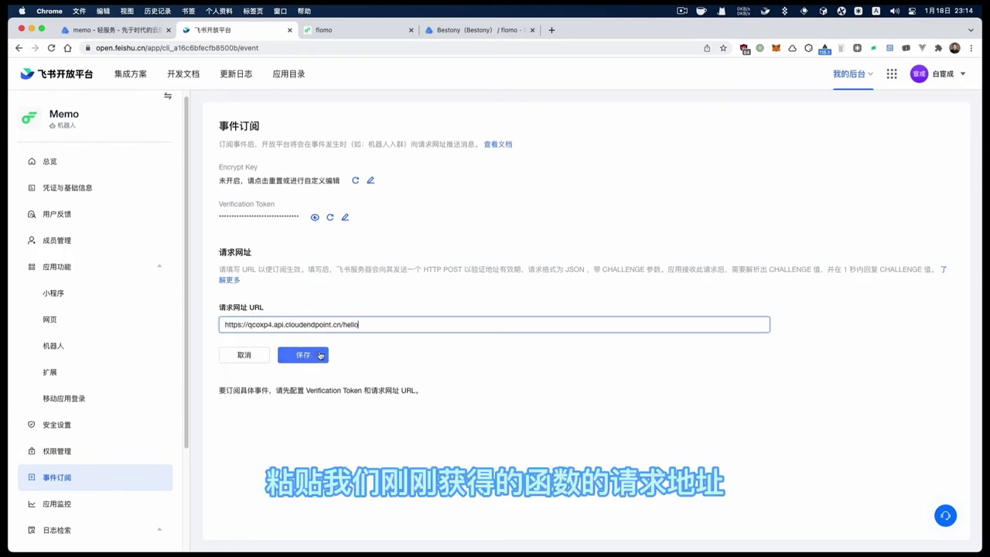
{"action": "left_click", "coordinate": [318, 355]}
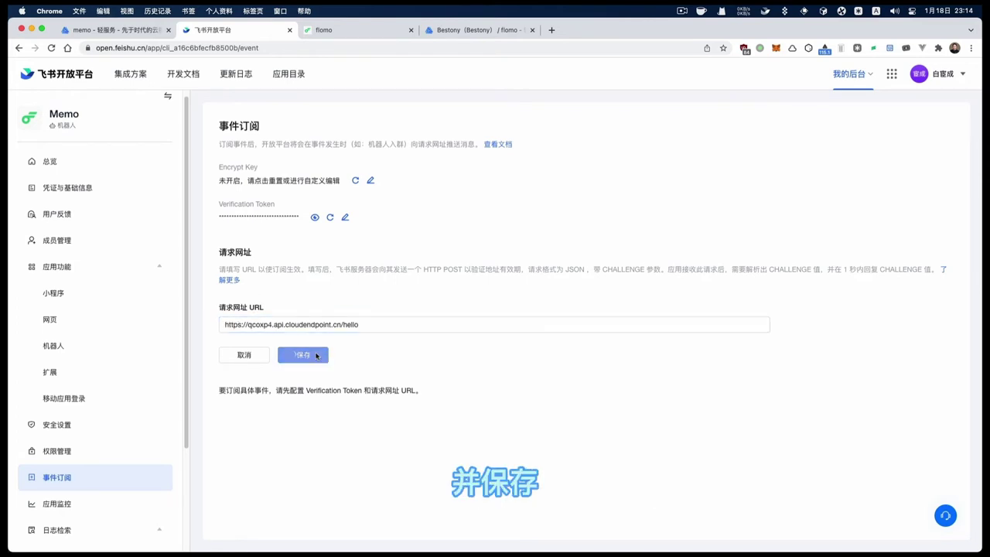
{"action": "left_click", "coordinate": [317, 355]}
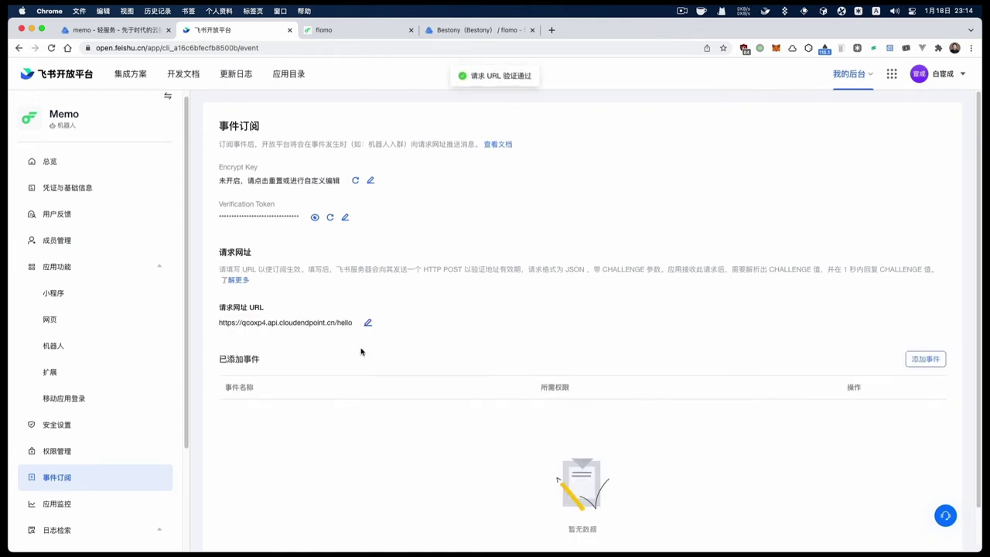
{"action": "scroll", "coordinate": [500, 366], "scroll_direction": "down", "scroll_amount": 2}
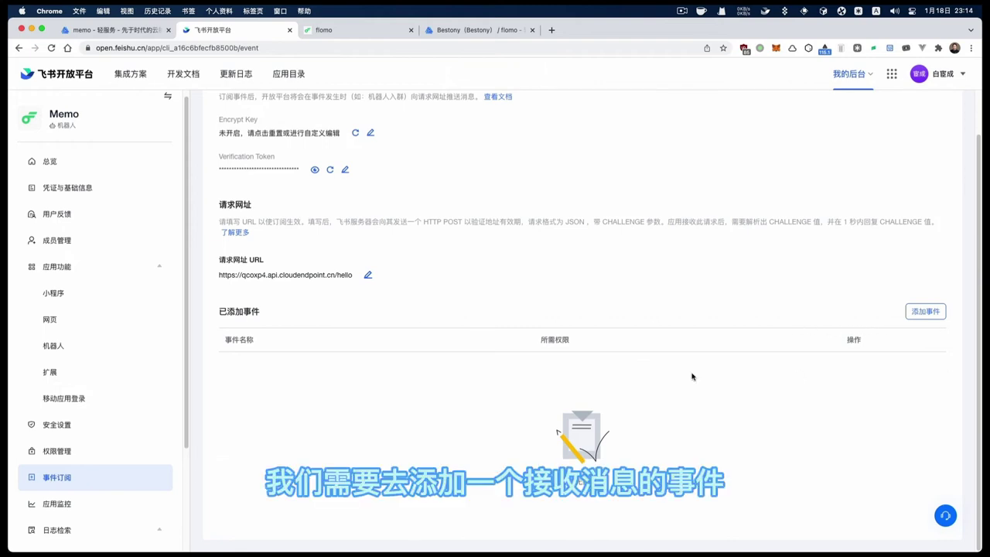
Search 接收 in the event list and add the 接收消息 v2.0 event
{"action": "left_click", "coordinate": [925, 311]}
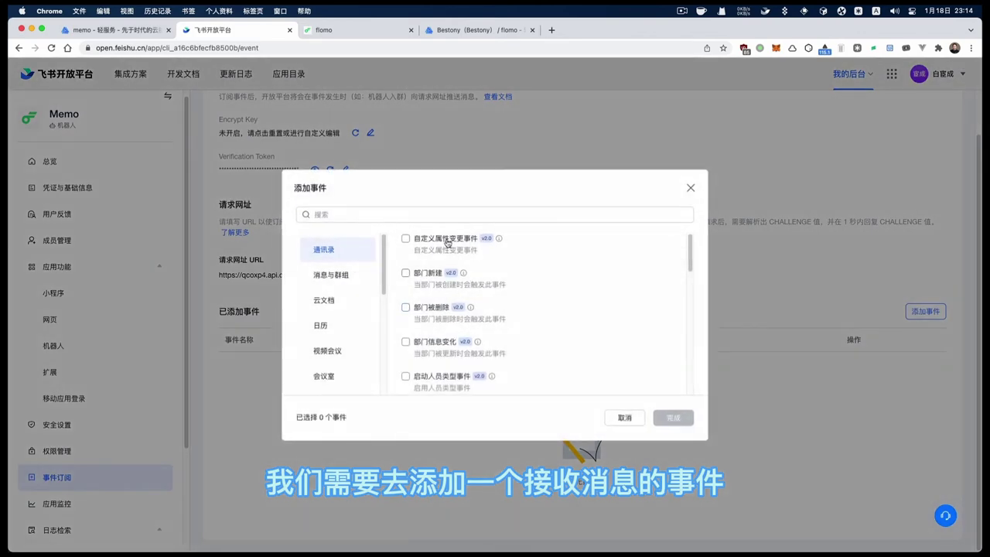
{"action": "left_click", "coordinate": [429, 214]}
{"action": "type", "text": "jp "}
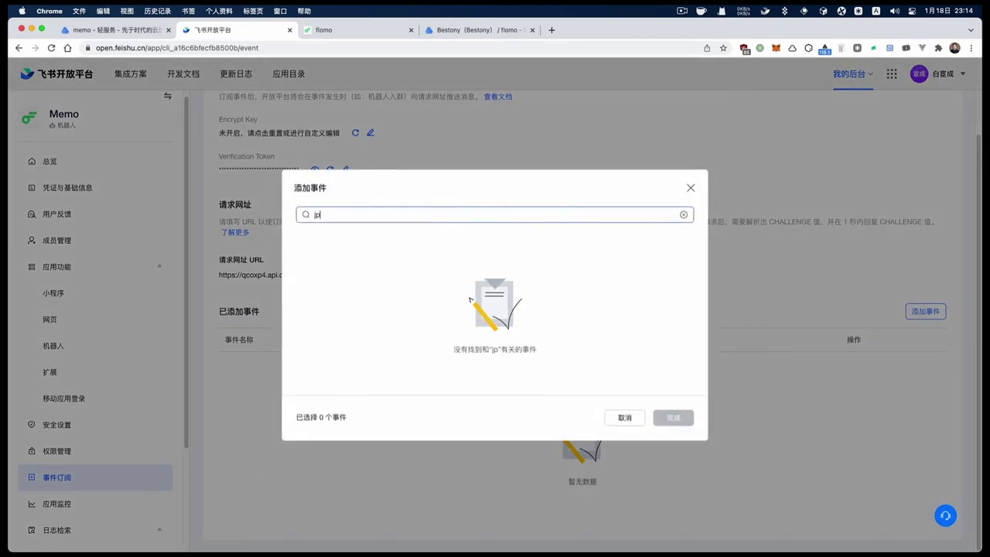
{"action": "type", "text": "iz"}
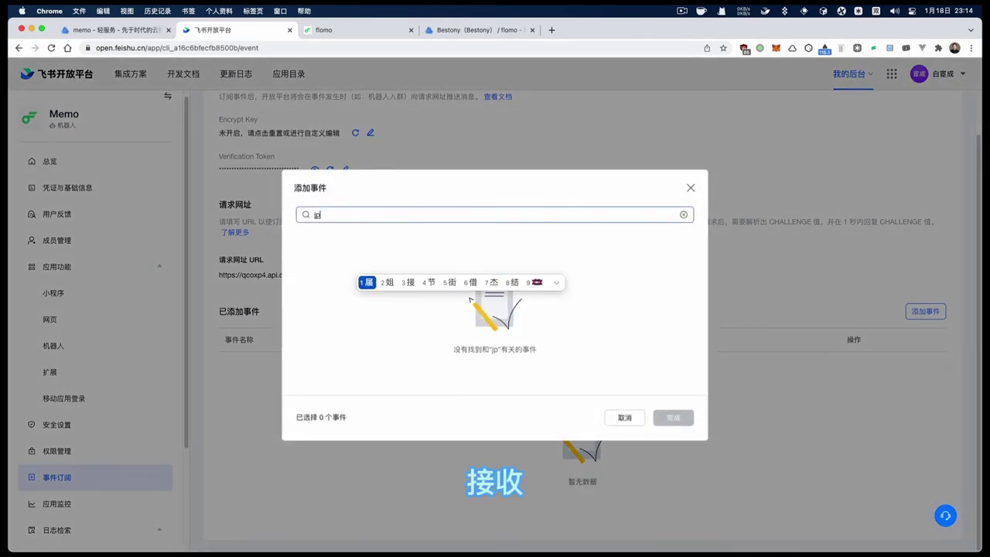
{"action": "key", "text": "BackSpace"}
{"action": "key", "text": "BackSpace"}
{"action": "type", "text": "uz"}
{"action": "key", "text": "BackSpace"}
{"action": "key", "text": "BackSpace"}
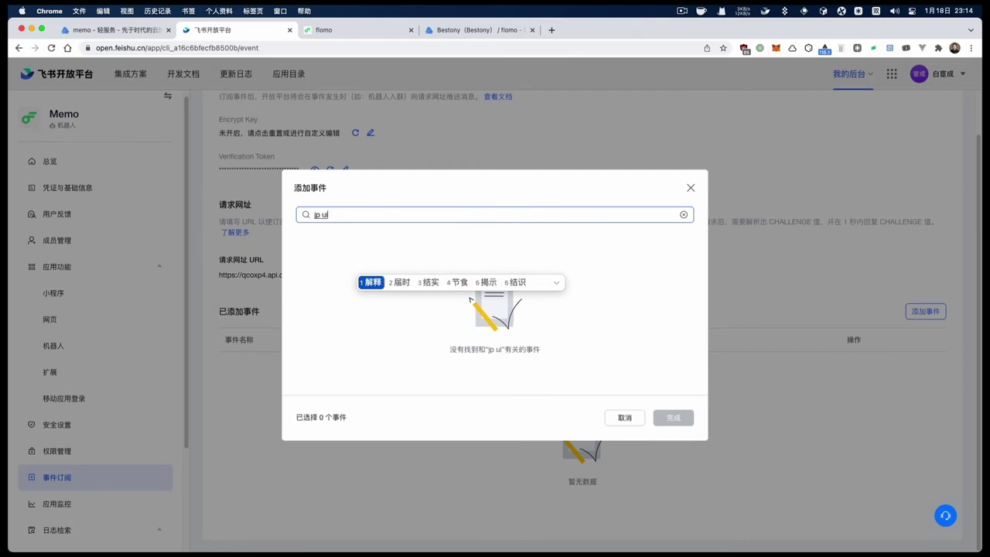
{"action": "type", "text": "t"}
{"action": "key", "text": "BackSpace"}
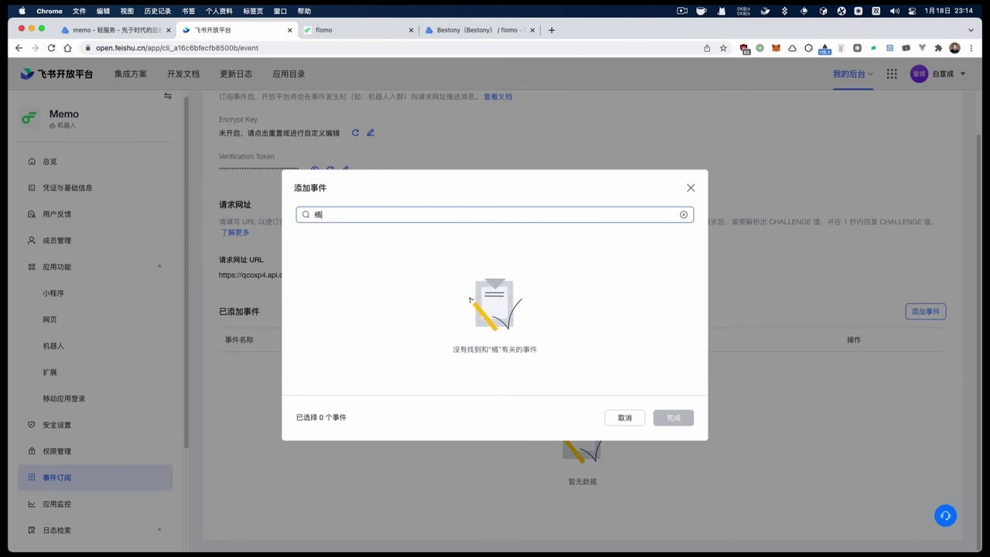
{"action": "type", "text": "uz"}
{"action": "key", "text": "space"}
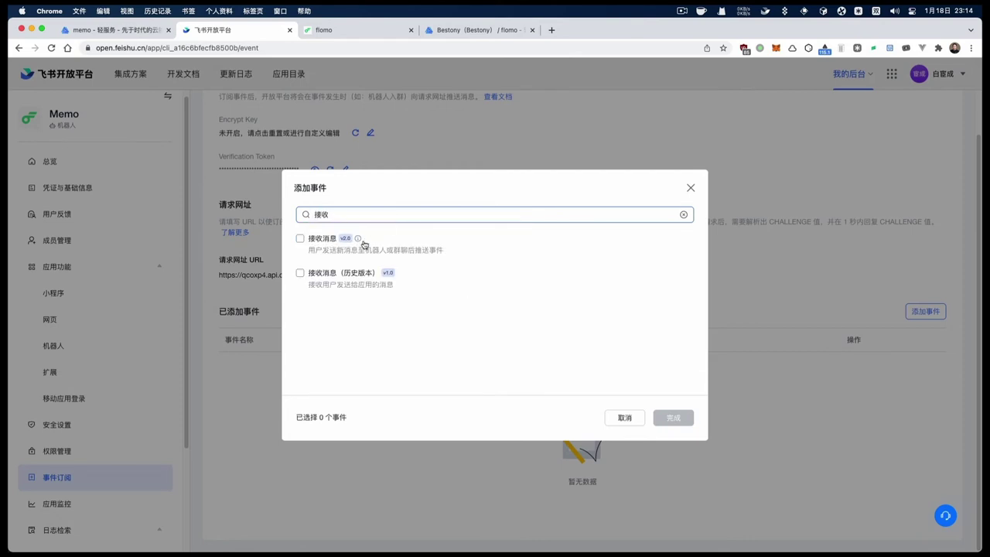
{"action": "left_click", "coordinate": [300, 239]}
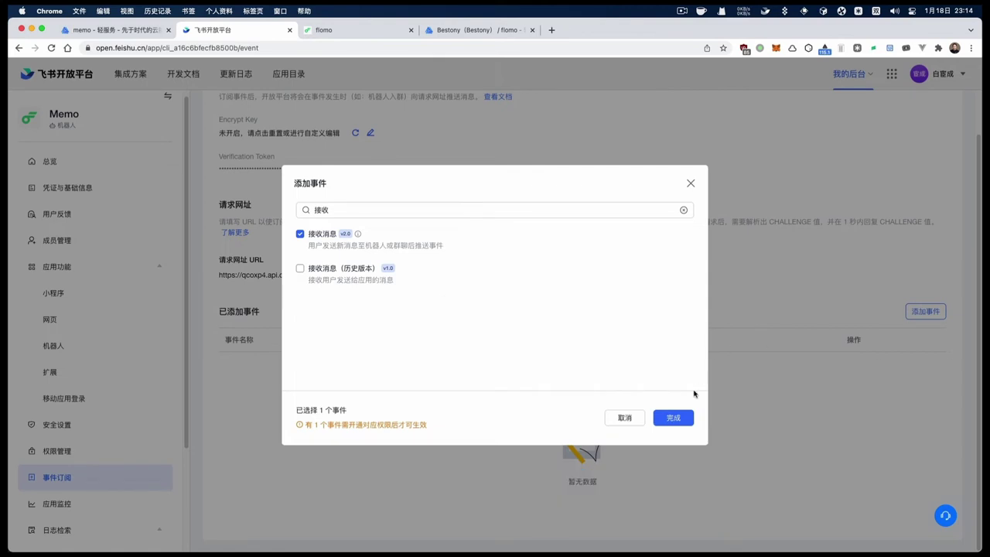
{"action": "left_click", "coordinate": [672, 418]}
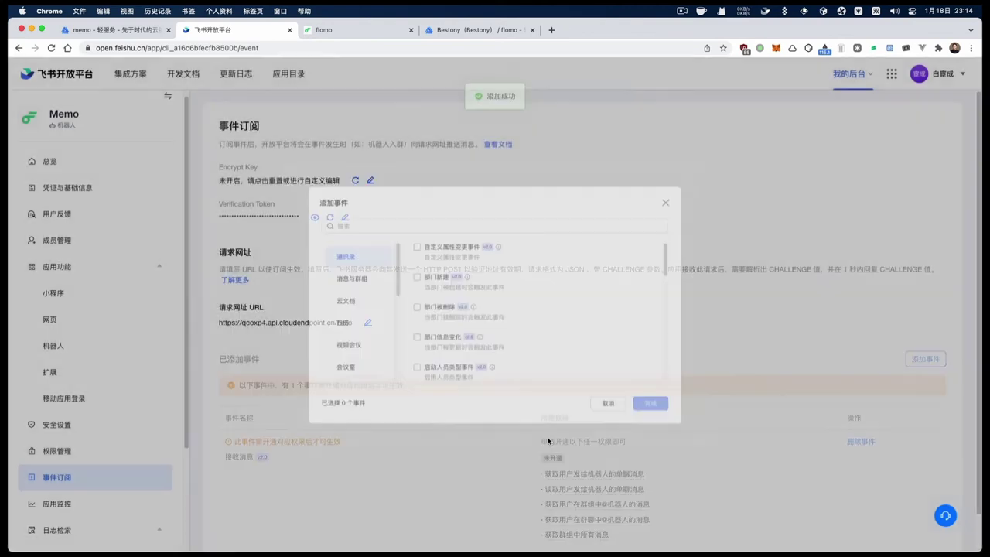
Enable the permission to read users' direct messages to the bot
{"action": "scroll", "coordinate": [565, 448], "scroll_direction": "down", "scroll_amount": 2}
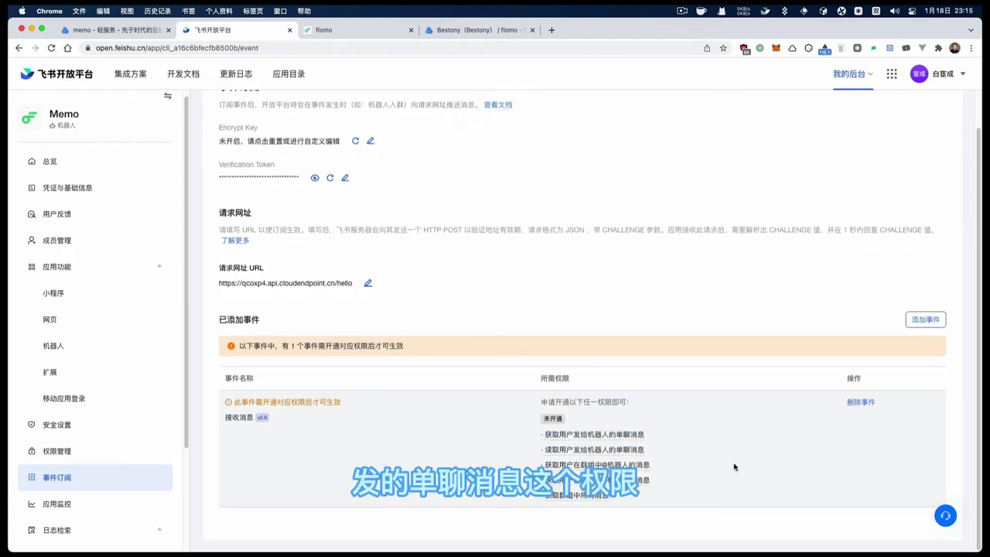
{"action": "left_click", "coordinate": [636, 451]}
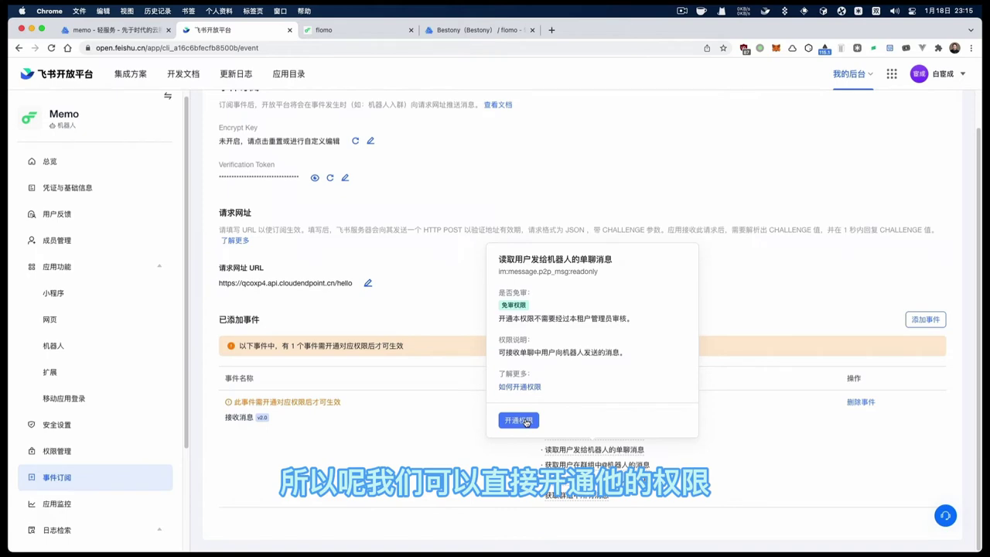
{"action": "left_click", "coordinate": [526, 421]}
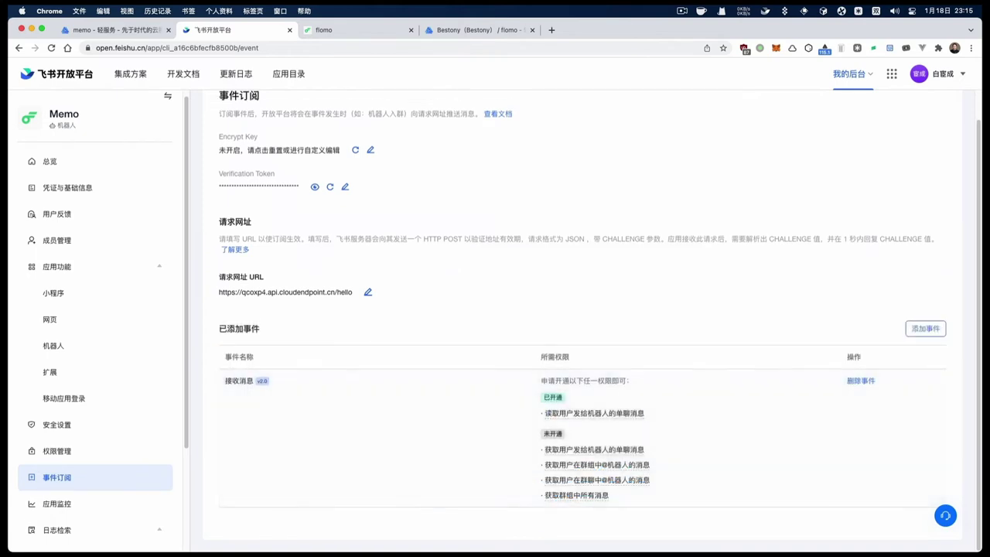
In 权限管理, search 以应用 and enable 以应用的身份发消息 (im:message:send_as_bot)
{"action": "left_click", "coordinate": [67, 457]}
{"action": "scroll", "coordinate": [366, 410], "scroll_direction": "down", "scroll_amount": 5}
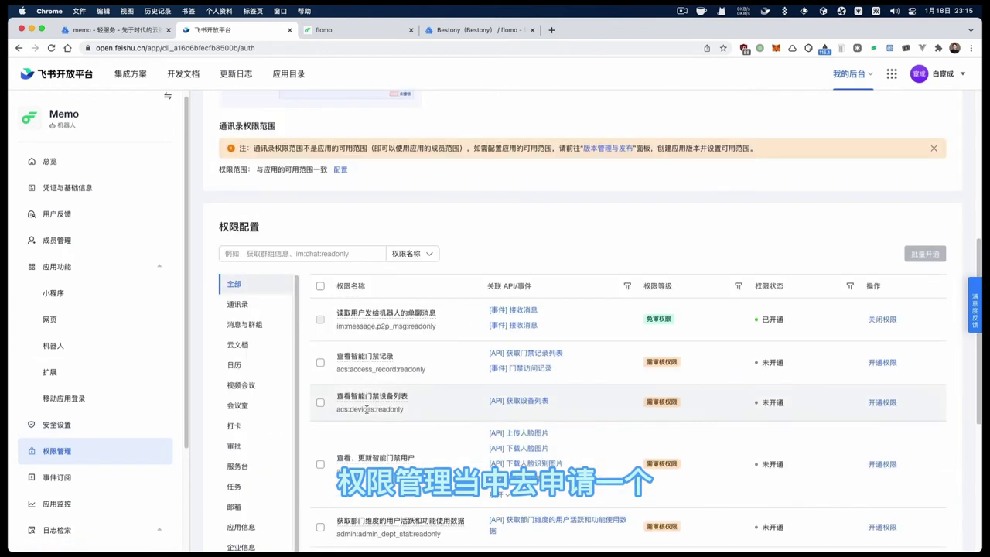
{"action": "left_click", "coordinate": [319, 262]}
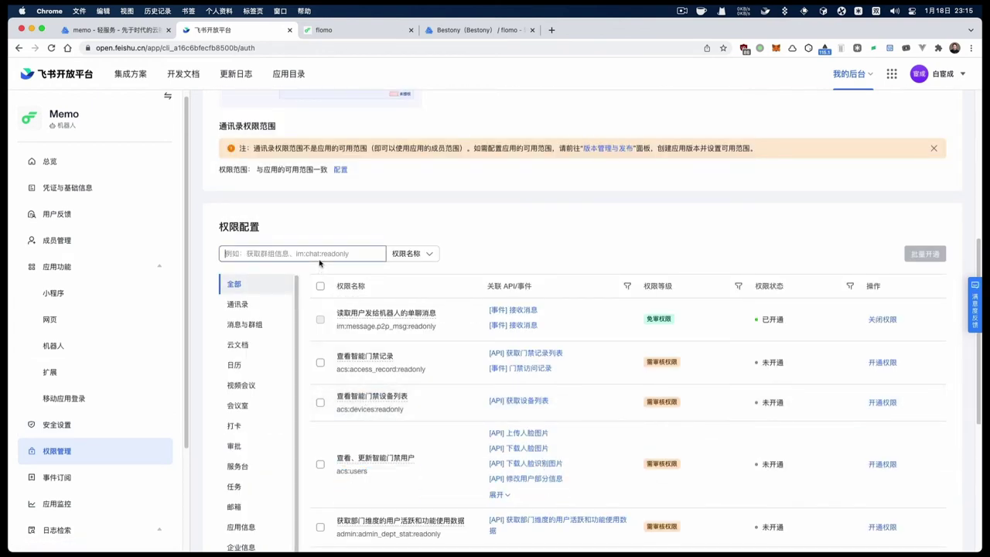
{"action": "type", "text": "一应用"}
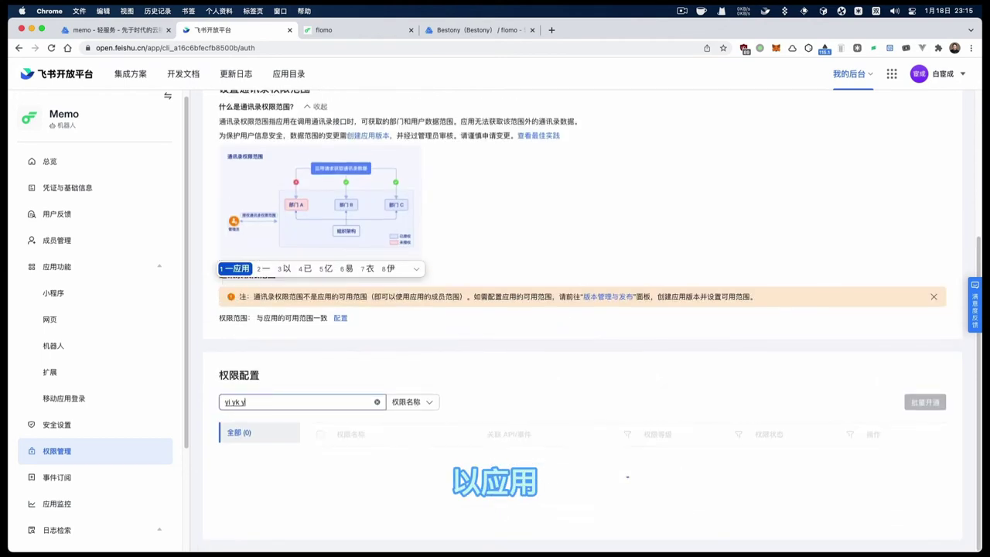
{"action": "key", "text": "Left"}
{"action": "key", "text": "Left"}
{"action": "key", "text": "BackSpace"}
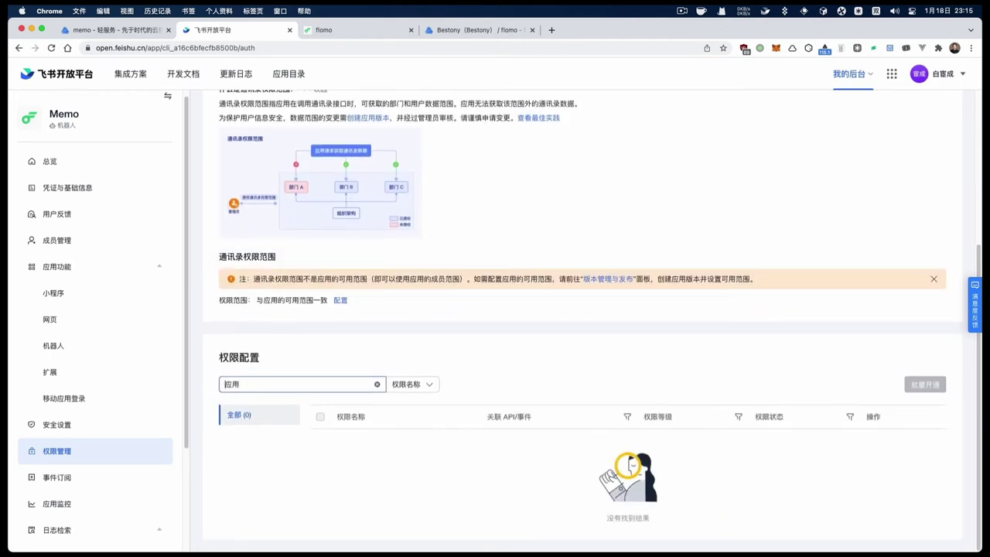
{"action": "type", "text": "y3"}
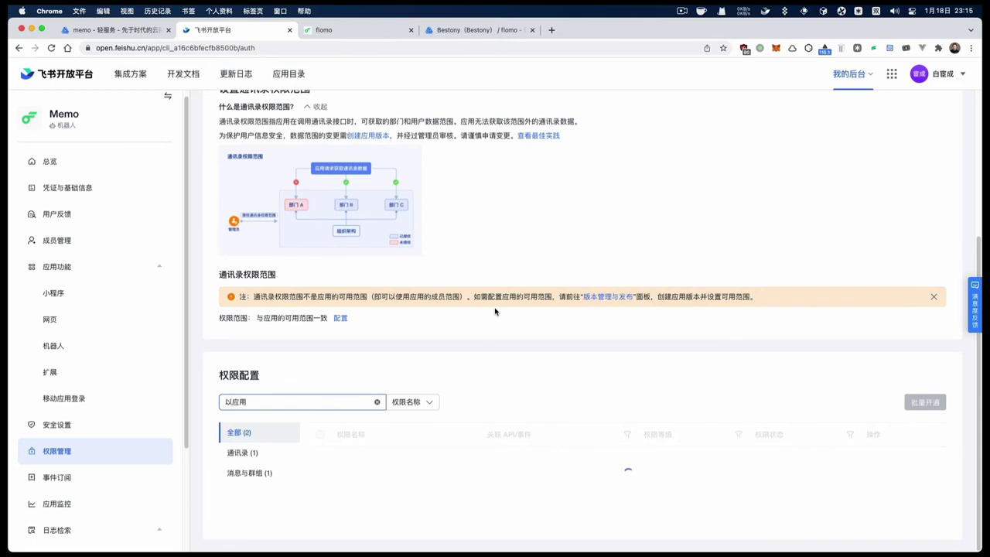
{"action": "scroll", "coordinate": [495, 309], "scroll_direction": "down", "scroll_amount": 2}
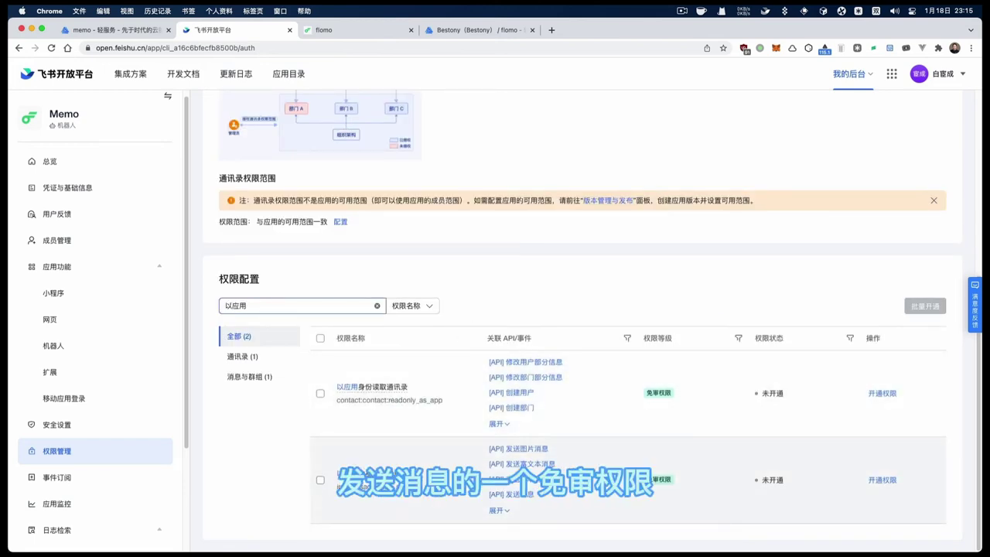
{"action": "left_click", "coordinate": [881, 479]}
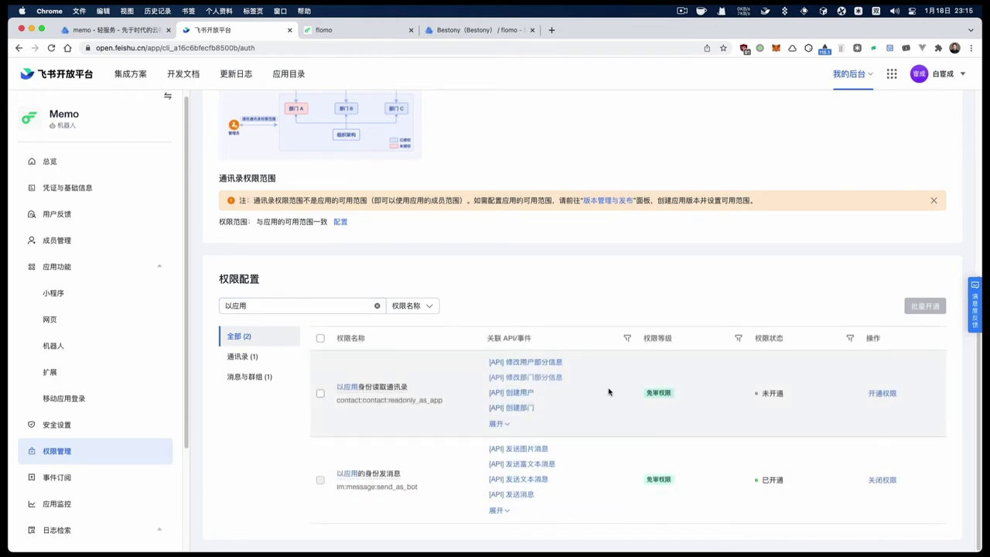
{"action": "scroll", "coordinate": [295, 404], "scroll_direction": "up", "scroll_amount": 2}
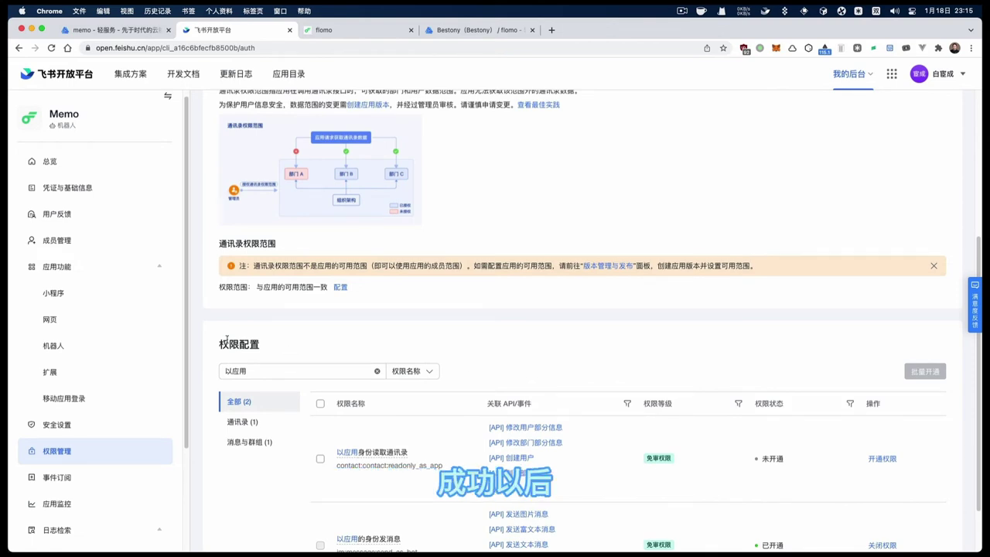
{"action": "scroll", "coordinate": [122, 389], "scroll_direction": "down", "scroll_amount": 4}
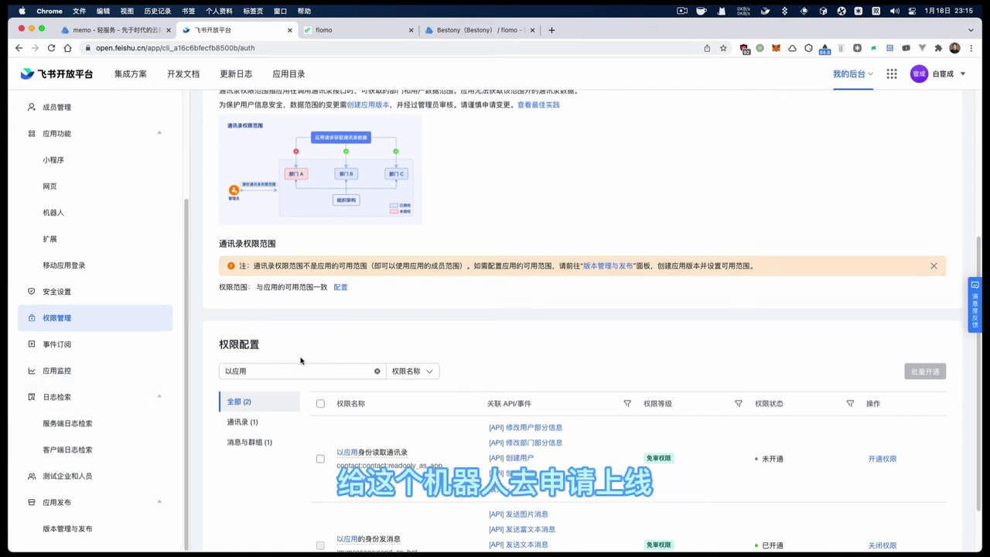
Find the Memo bot in Feishu search and send it 你好
{"action": "key", "text": "super+Tab"}
{"action": "key", "text": "super+Tab"}
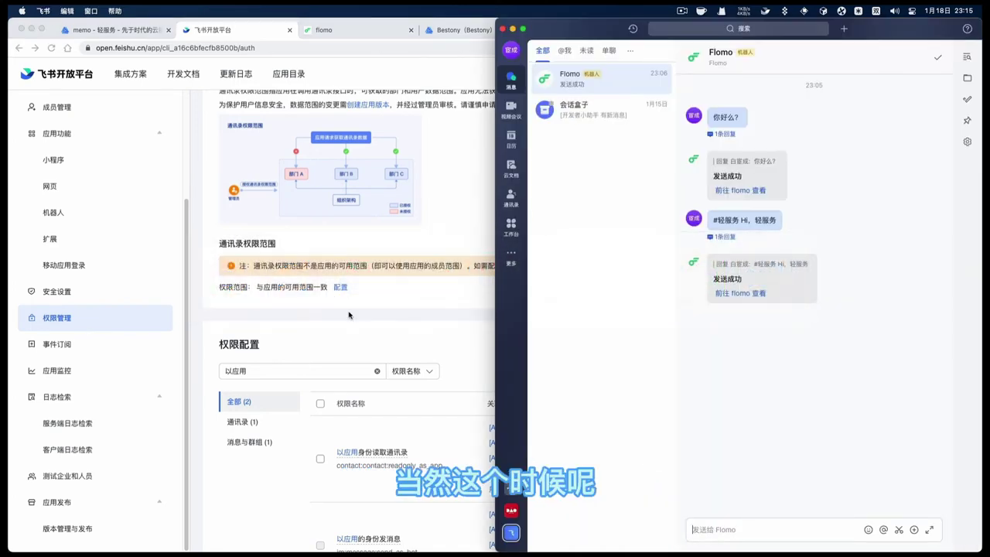
{"action": "left_click", "coordinate": [693, 28]}
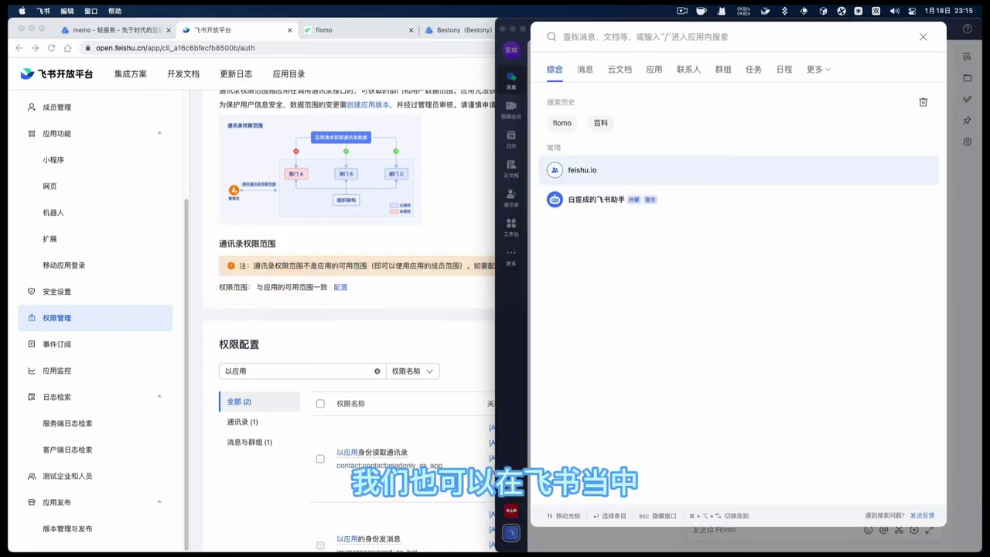
{"action": "type", "text": "memo"}
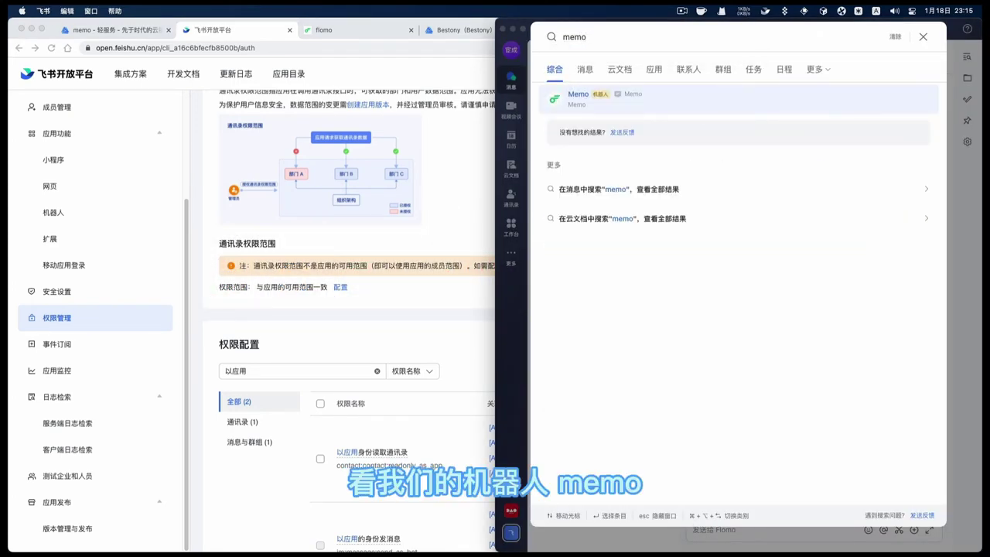
{"action": "left_click", "coordinate": [619, 100]}
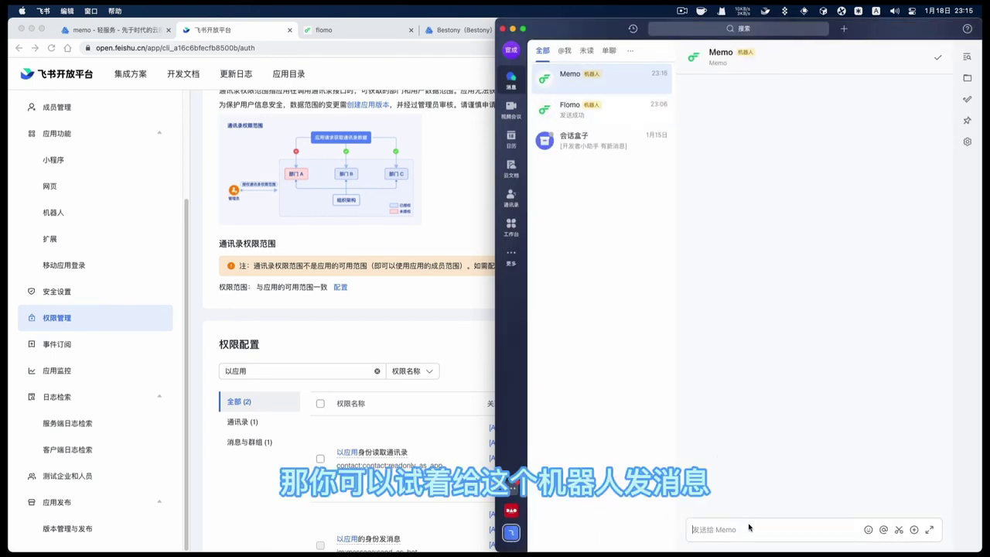
{"action": "type", "text": "n"}
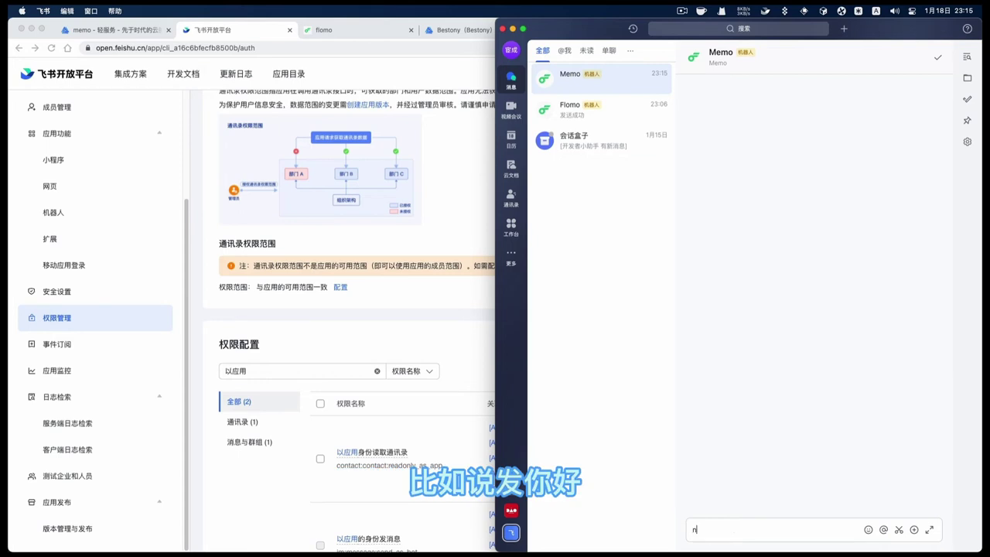
{"action": "type", "text": "ih"}
{"action": "key", "text": "space"}
{"action": "key", "text": "Return"}
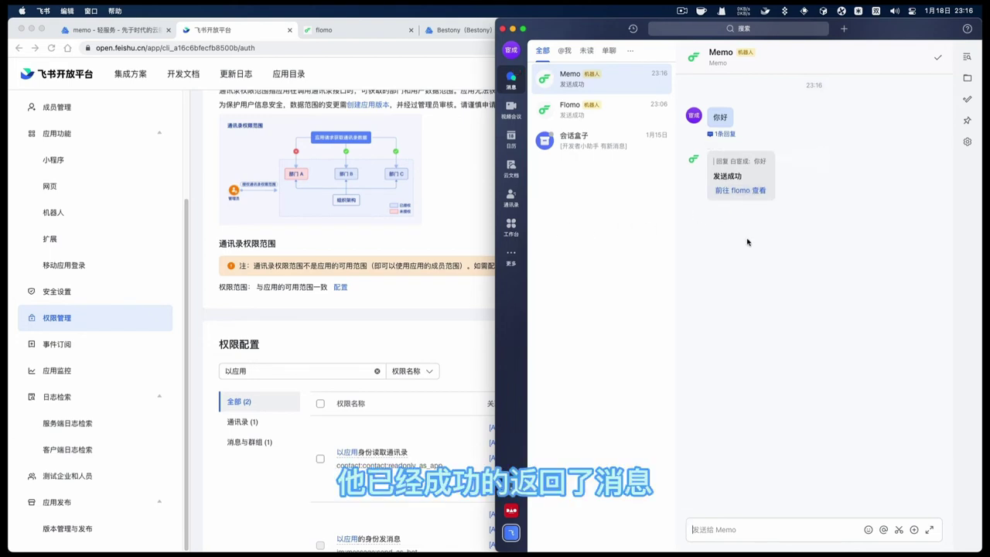
Check the 你好 memo in flomo, delete it, and return to the Open Platform tab
{"action": "left_click", "coordinate": [746, 192]}
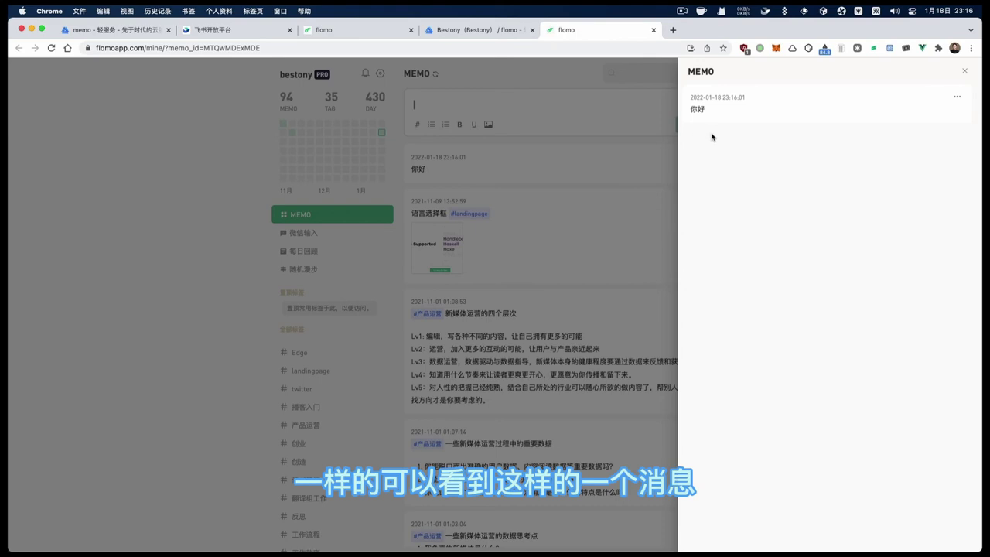
{"action": "left_click", "coordinate": [570, 137]}
{"action": "left_click", "coordinate": [693, 156]}
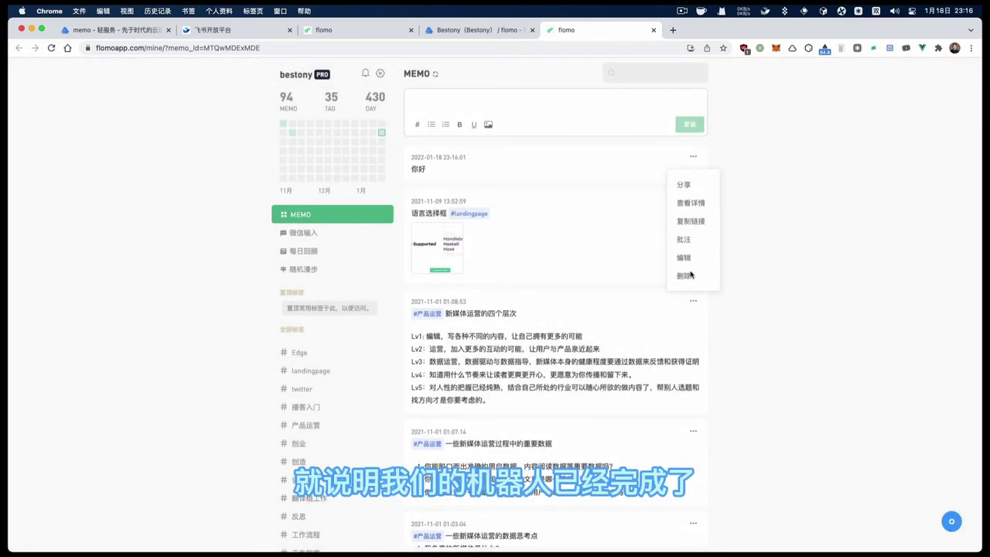
{"action": "left_click", "coordinate": [691, 275]}
{"action": "left_click", "coordinate": [581, 329]}
{"action": "key", "text": "super+Tab"}
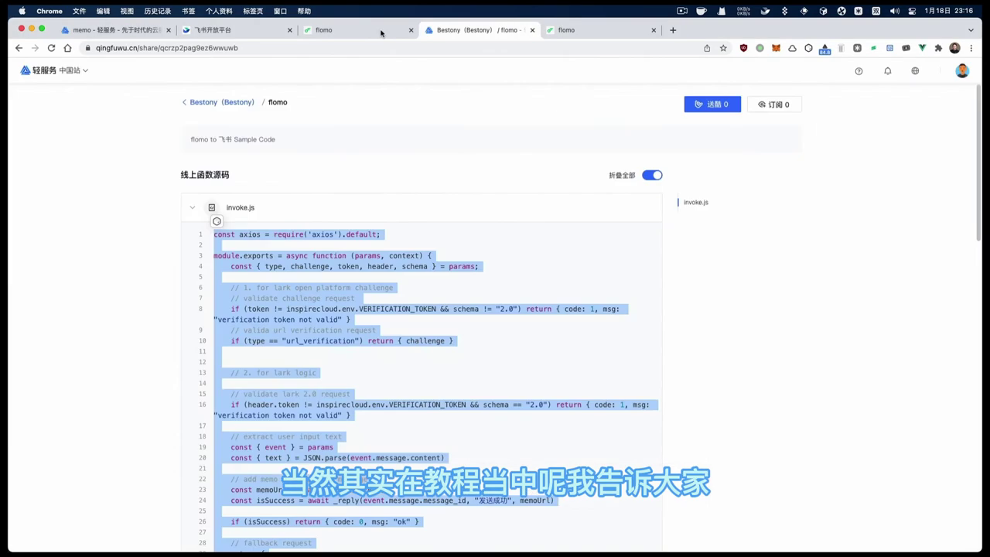
{"action": "left_click", "coordinate": [379, 31]}
{"action": "left_click", "coordinate": [262, 32]}
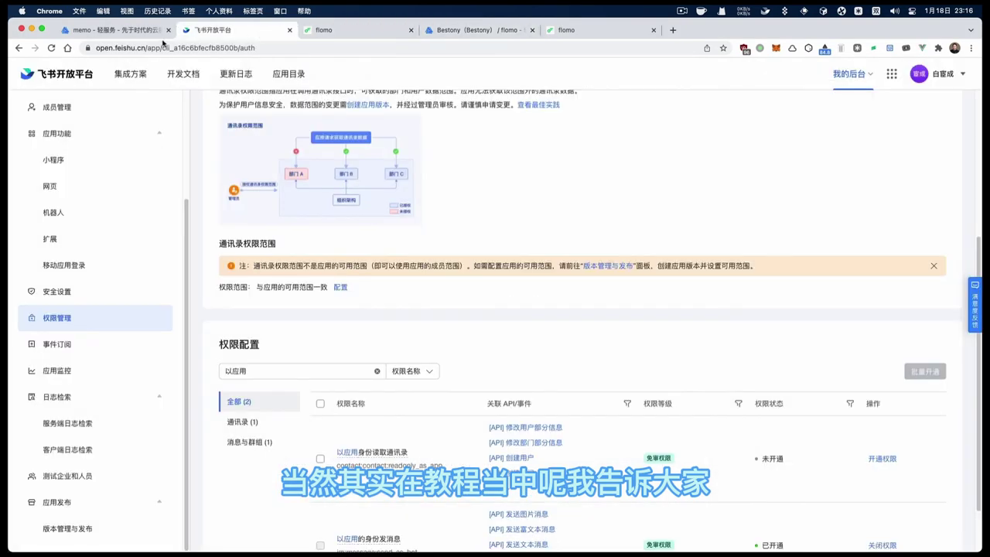
Open Memo's version management, then adjust the Feishu chat list width
{"action": "left_click", "coordinate": [67, 529]}
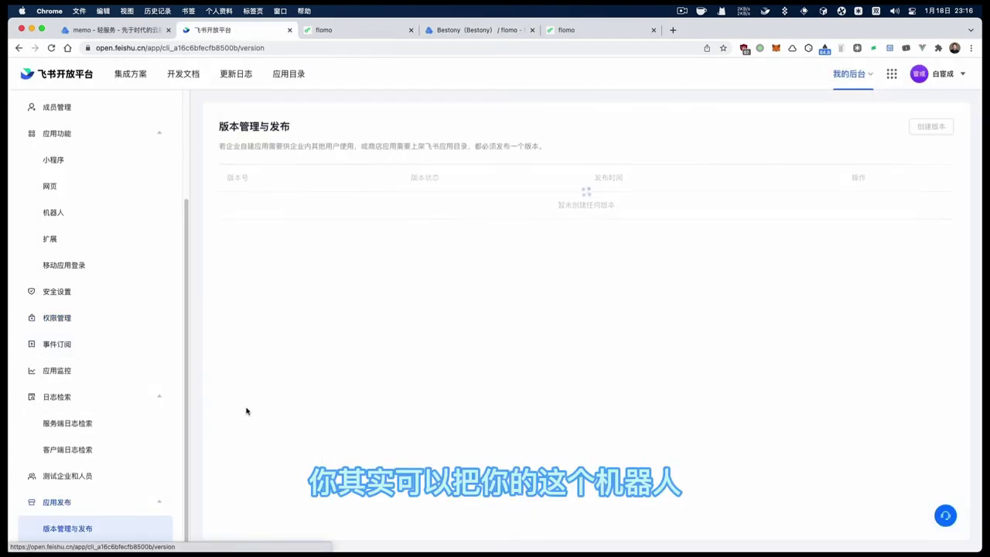
{"action": "left_click", "coordinate": [928, 128]}
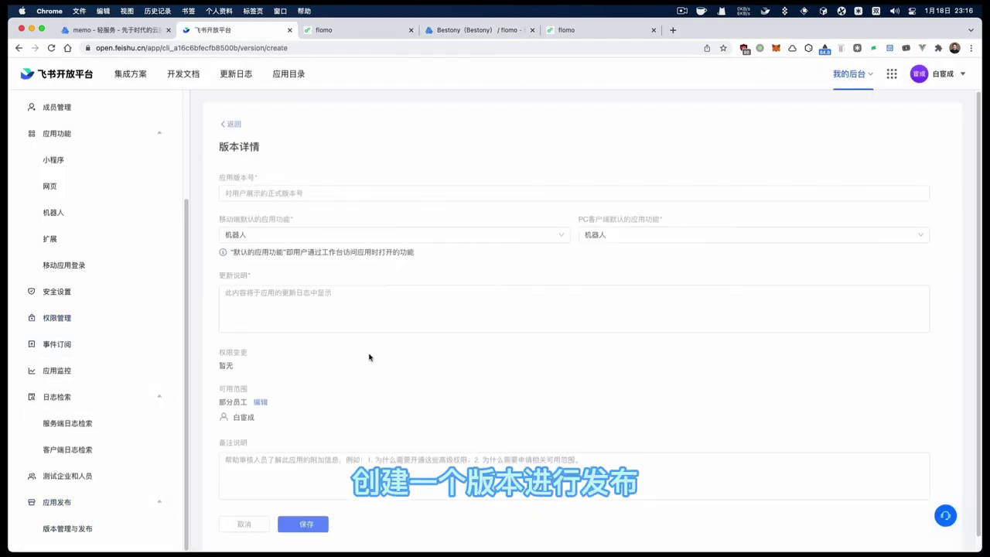
{"action": "key", "text": "super+Tab"}
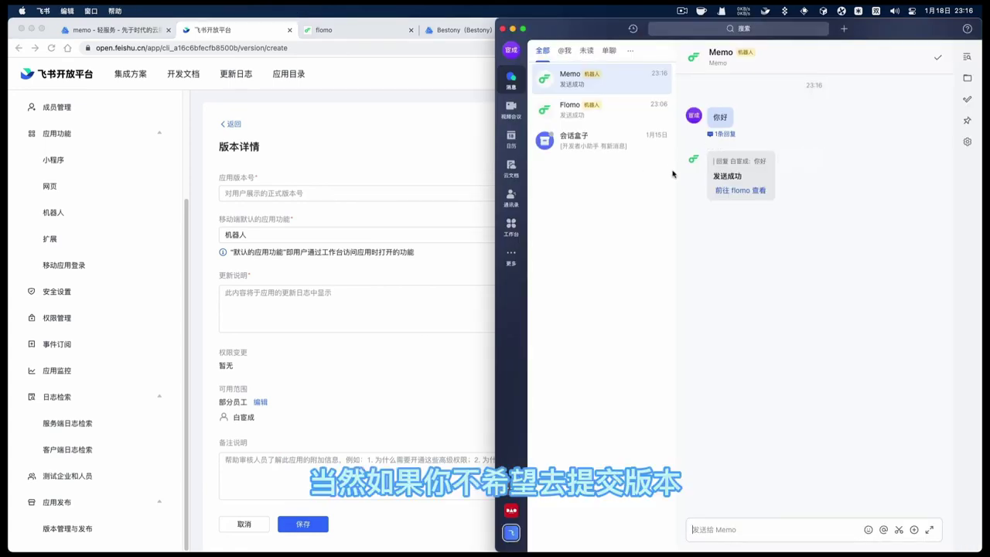
{"action": "left_click_drag", "start_coordinate": [675, 176], "coordinate": [604, 185]}
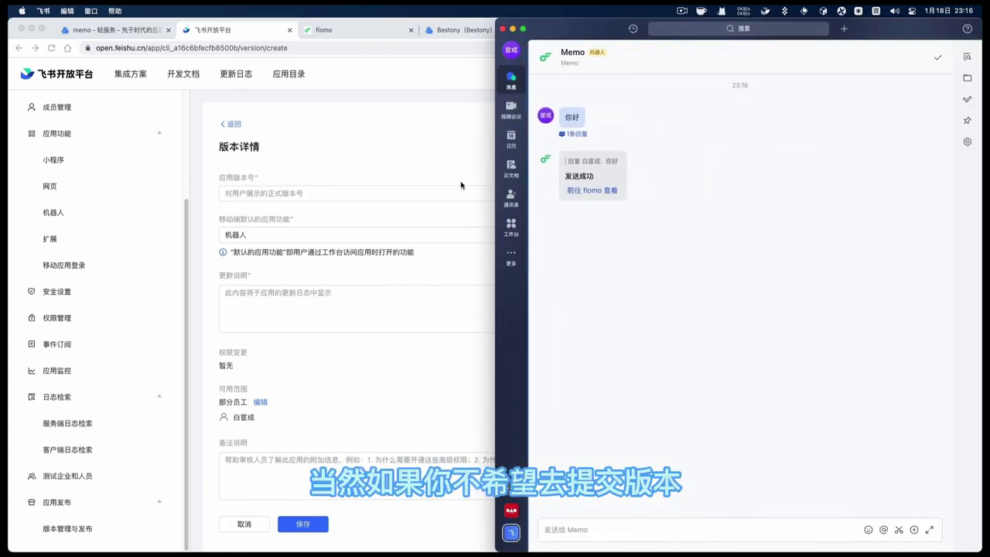
{"action": "left_click_drag", "start_coordinate": [531, 299], "coordinate": [705, 283]}
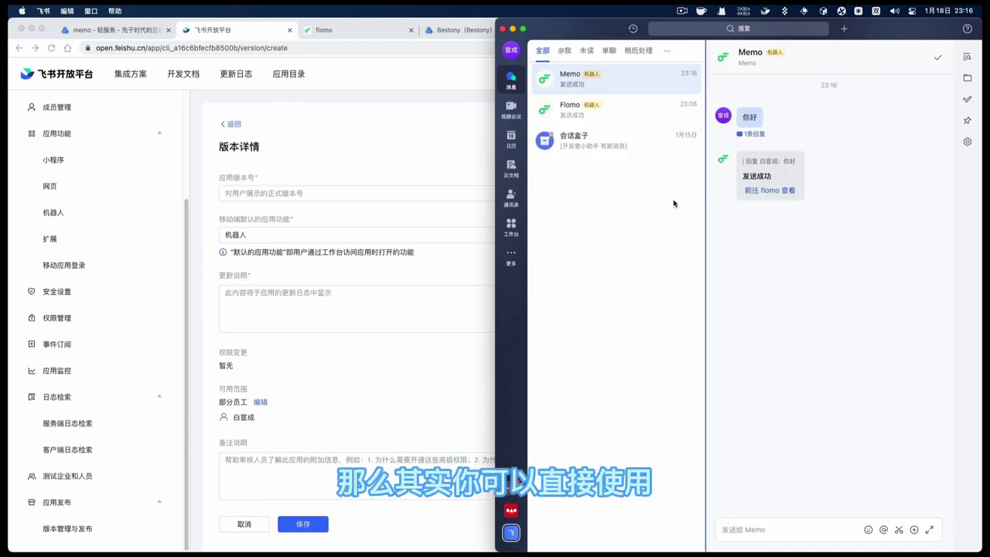
{"action": "scroll", "coordinate": [149, 317], "scroll_direction": "up", "scroll_amount": 4}
{"action": "left_click", "coordinate": [232, 124]}
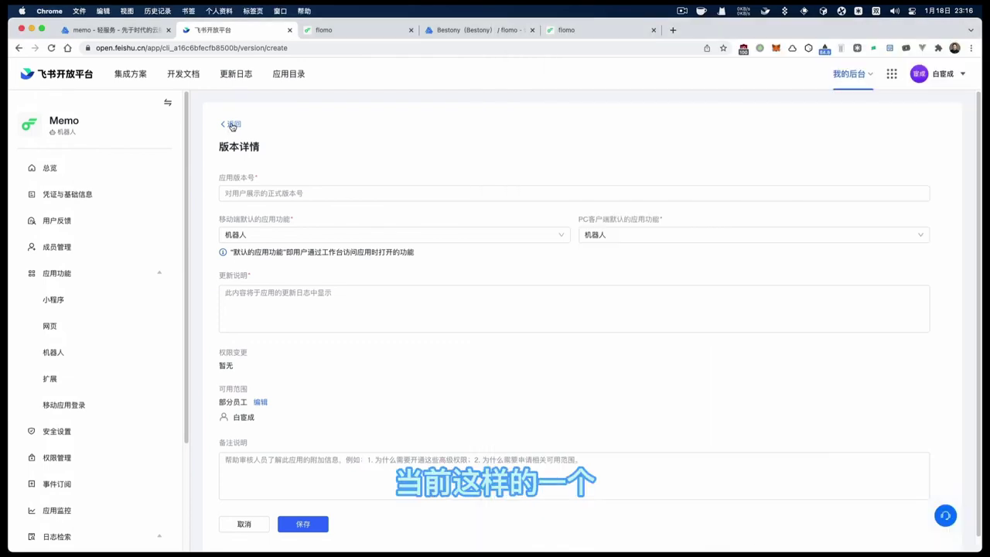
Return to the version list and start creating a new app version
{"action": "left_click", "coordinate": [232, 124]}
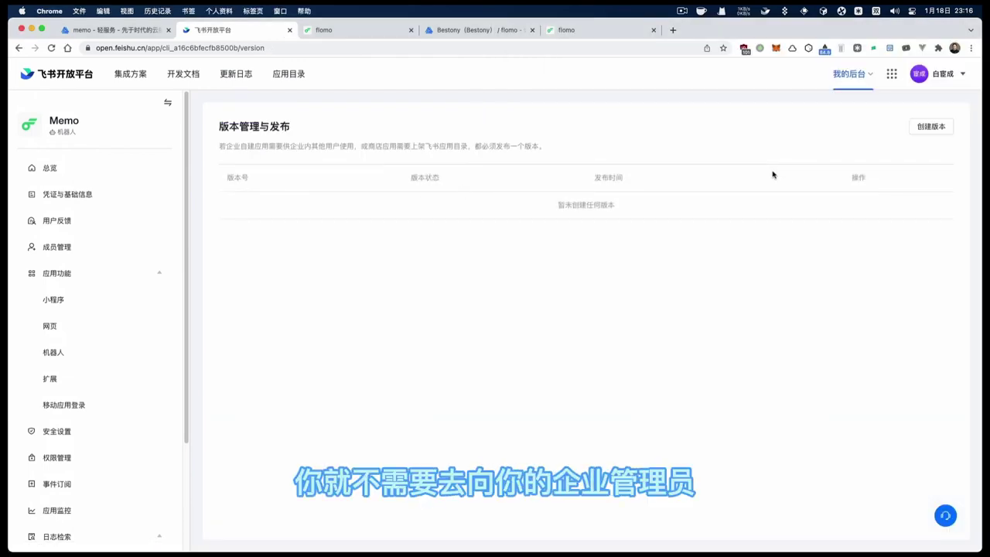
{"action": "key", "text": "super+Tab"}
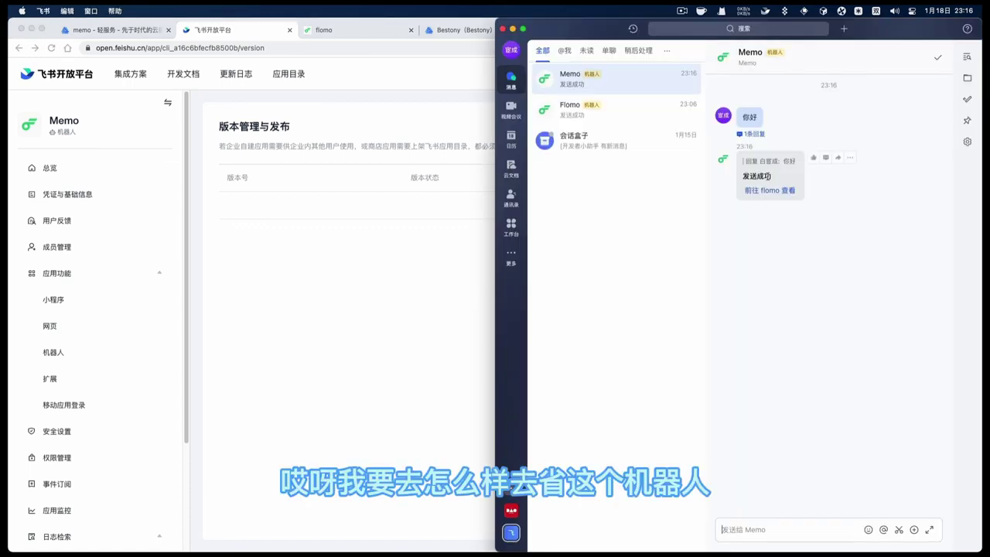
{"action": "left_click", "coordinate": [280, 242]}
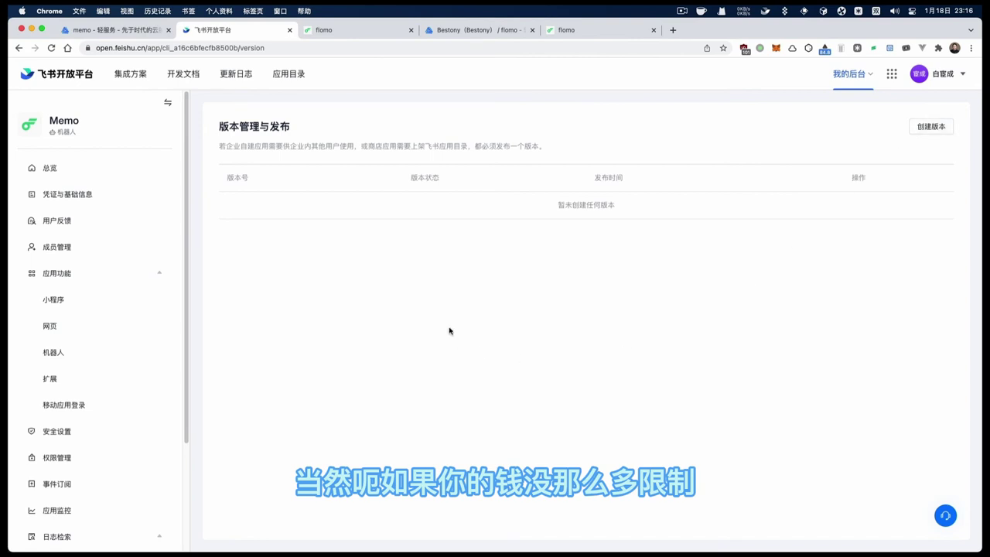
{"action": "key", "text": "super+Tab"}
{"action": "left_click", "coordinate": [385, 249]}
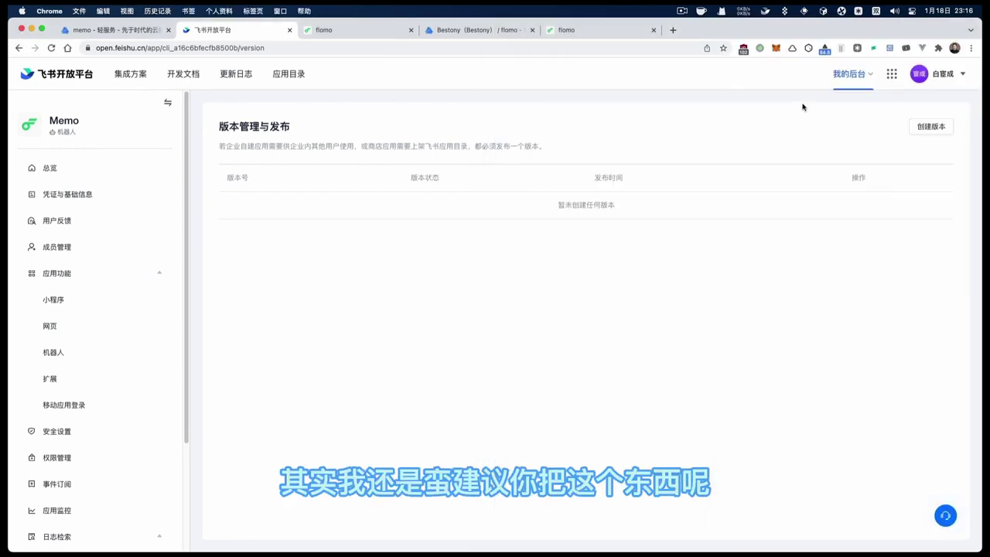
{"action": "left_click", "coordinate": [928, 129]}
Enter 1.0.0 as both the version number and update notes, and save
{"action": "left_click", "coordinate": [344, 195]}
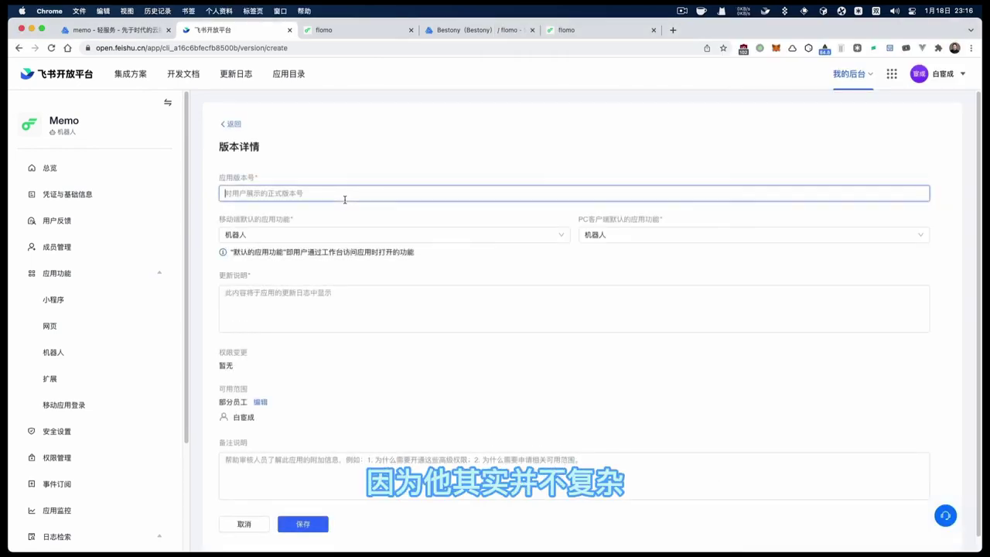
{"action": "type", "text": "1"}
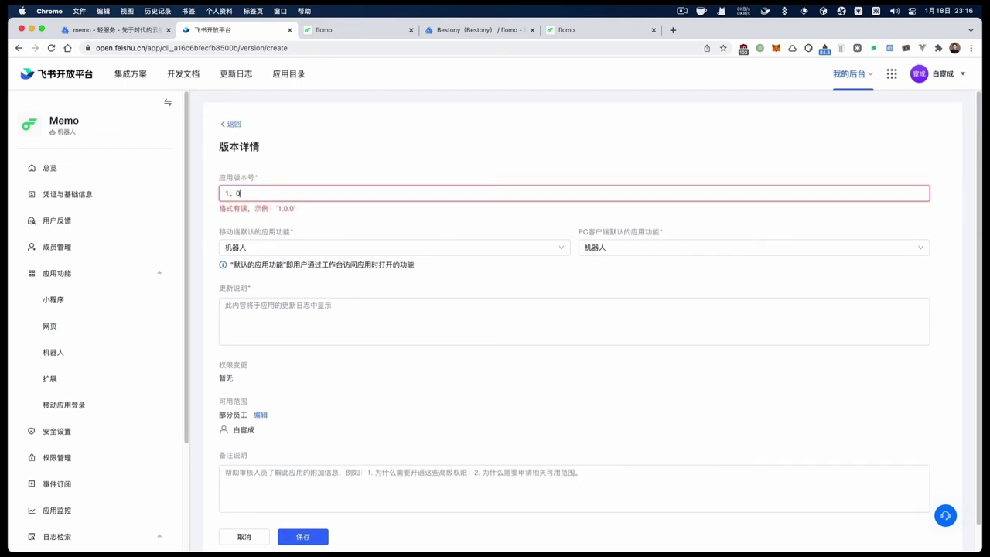
{"action": "type", "text": ".0.0"}
{"action": "key", "text": "super+a"}
{"action": "key", "text": "super+c"}
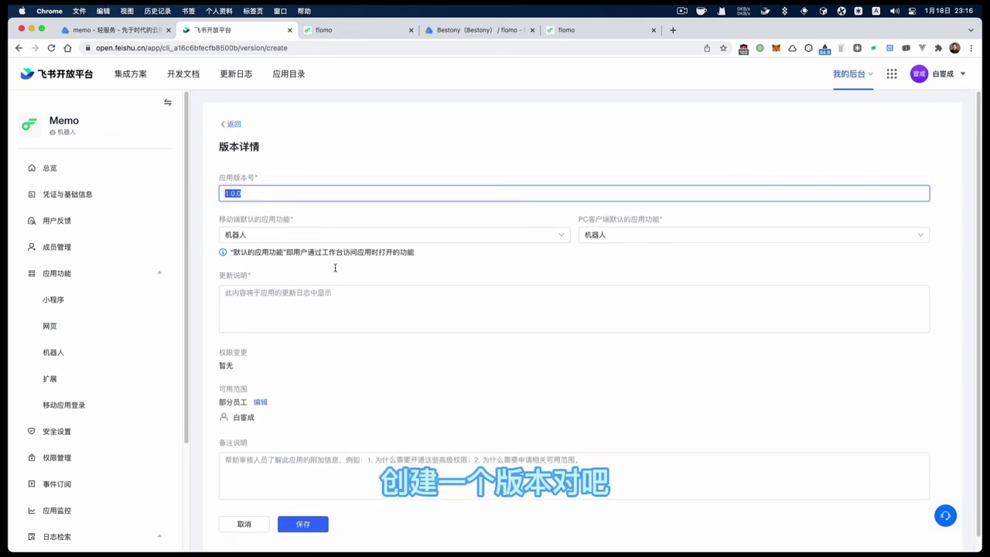
{"action": "left_click", "coordinate": [317, 321]}
{"action": "key", "text": "super+v"}
{"action": "left_click", "coordinate": [303, 524]}
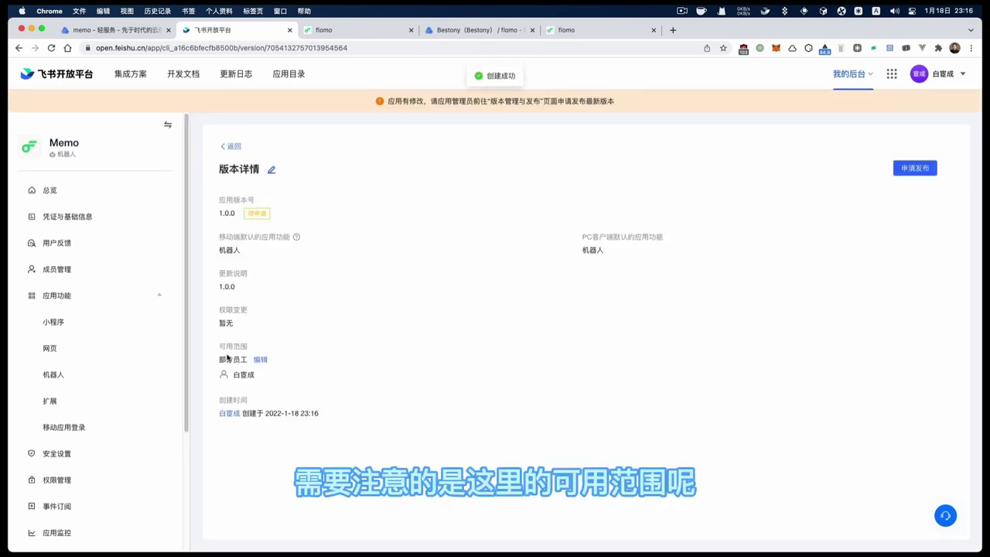
Check the availability scope unchanged, then review the flomo and cloud function tabs
{"action": "left_click", "coordinate": [261, 359]}
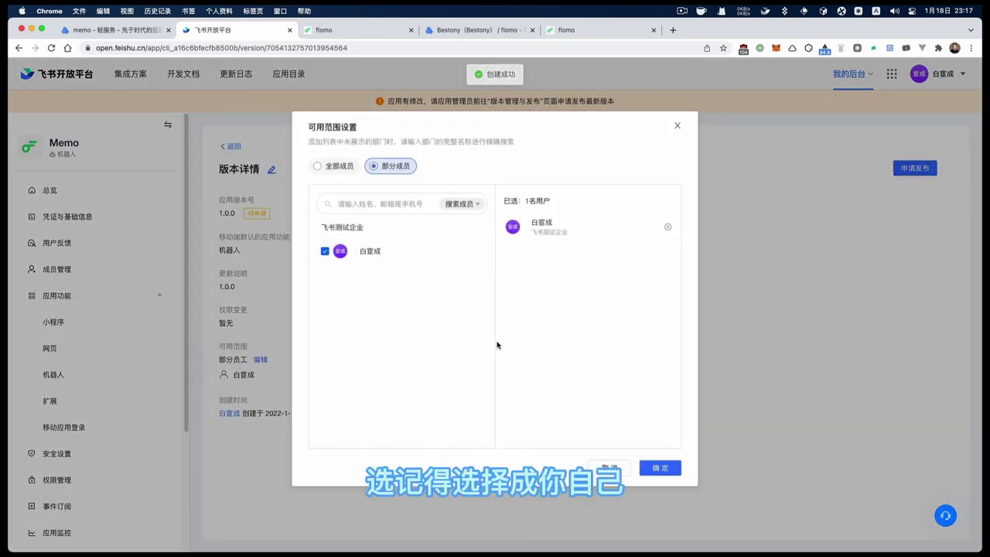
{"action": "left_click", "coordinate": [618, 468]}
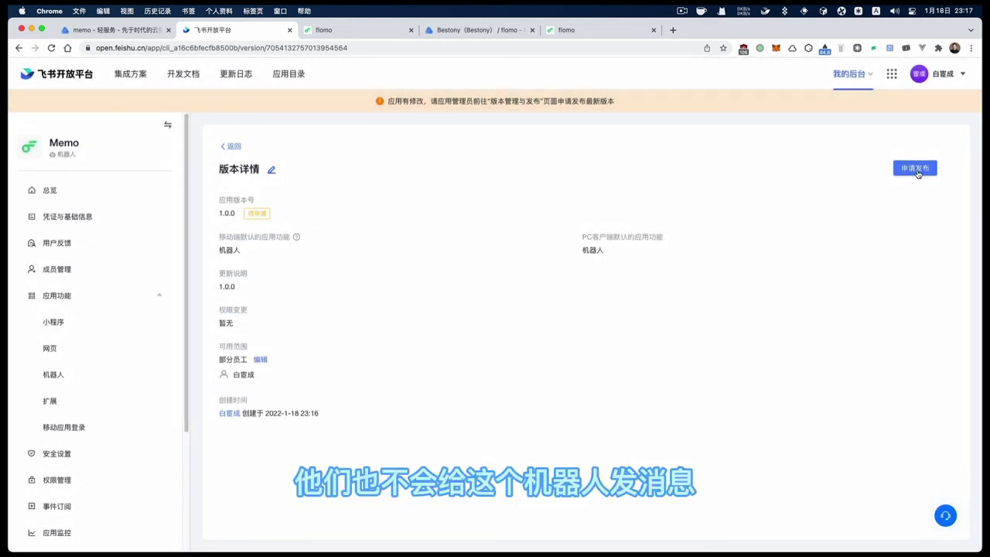
{"action": "left_click", "coordinate": [586, 34]}
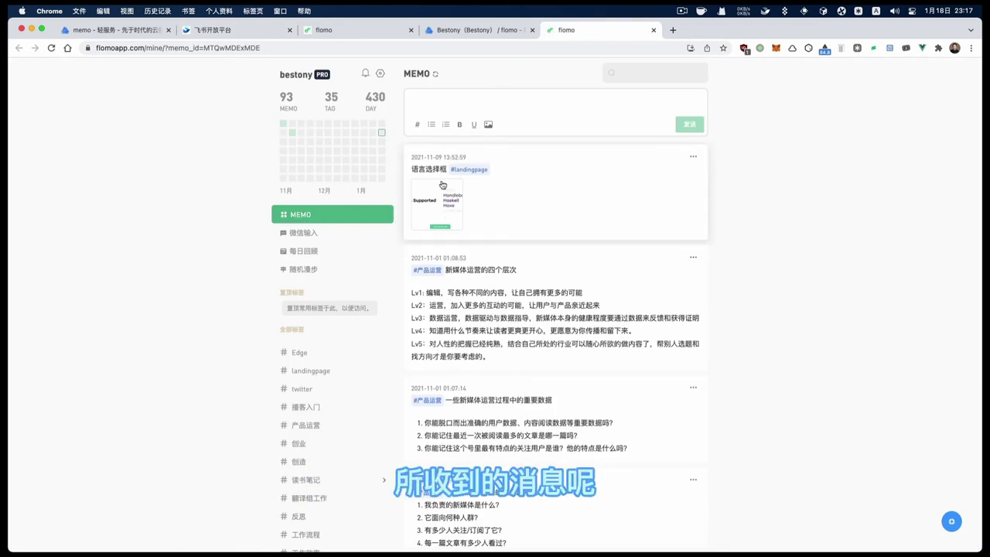
{"action": "left_click", "coordinate": [366, 36]}
{"action": "left_click", "coordinate": [232, 30]}
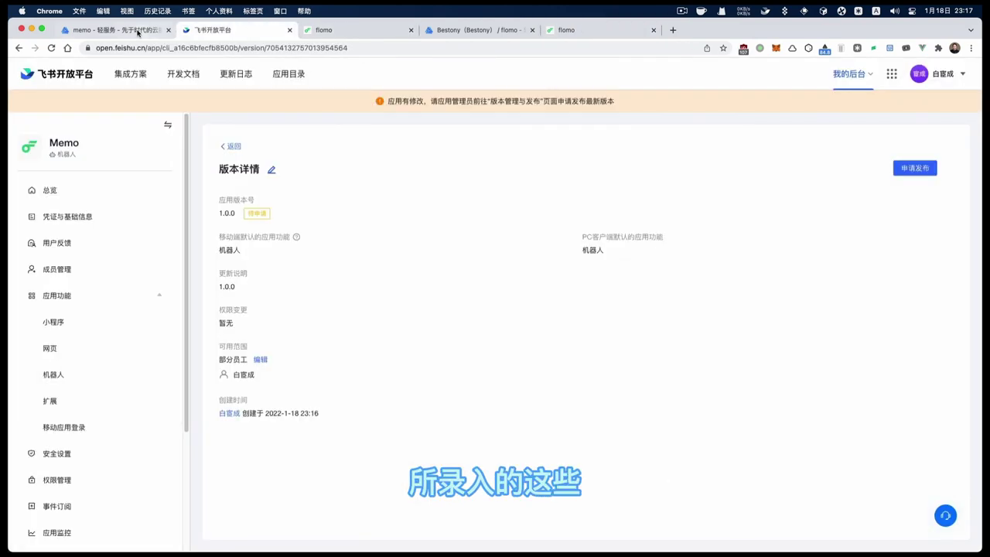
{"action": "left_click", "coordinate": [139, 30]}
{"action": "left_click", "coordinate": [473, 30]}
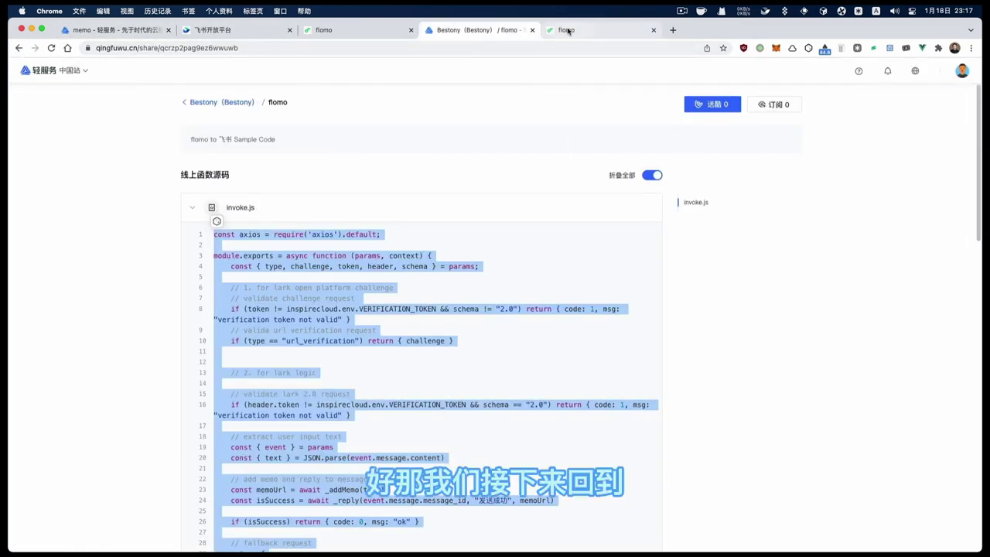
{"action": "left_click", "coordinate": [558, 30]}
Submit version 1.0.0 for release and return to the version management list
{"action": "key", "text": "super+Tab"}
{"action": "key", "text": "super+Tab"}
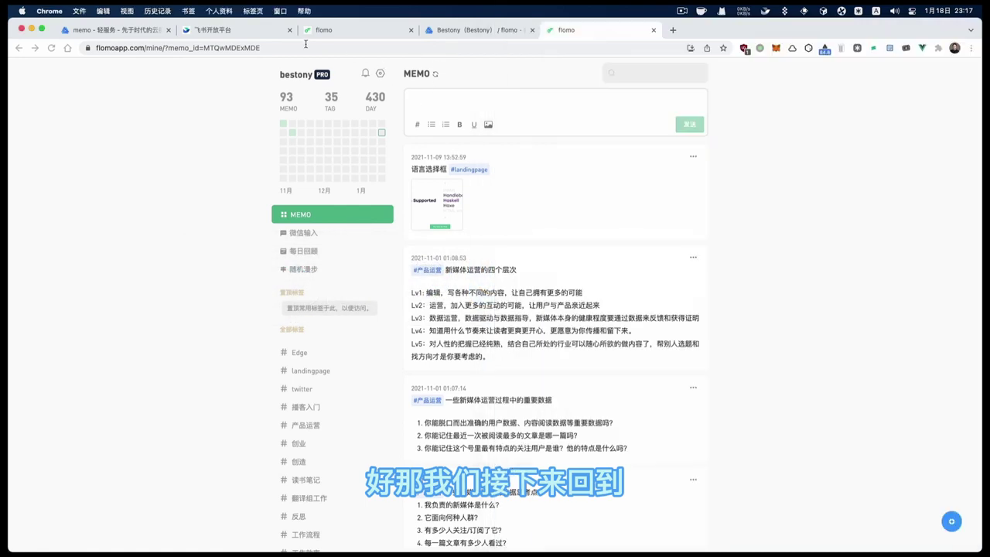
{"action": "left_click", "coordinate": [232, 31]}
{"action": "left_click", "coordinate": [928, 169]}
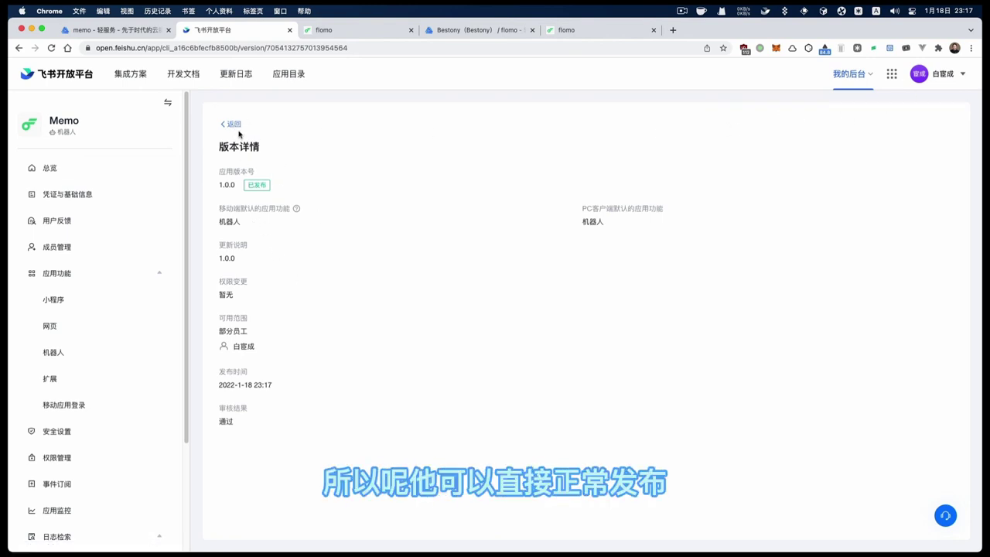
{"action": "left_click", "coordinate": [231, 124]}
{"action": "key", "text": "super+Tab"}
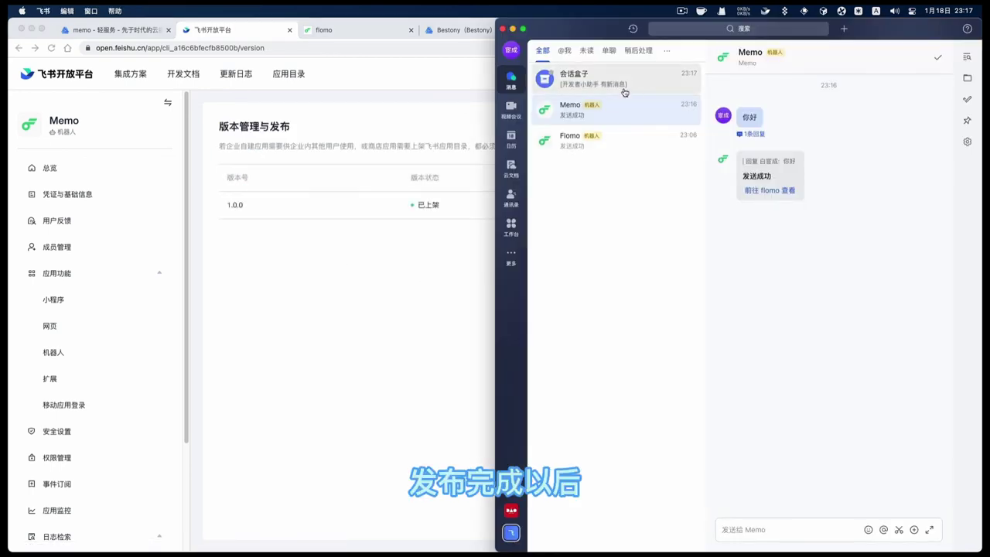
Read the developer assistant's review messages in the grouped conversations folder
{"action": "left_click", "coordinate": [623, 85]}
{"action": "left_click", "coordinate": [635, 104]}
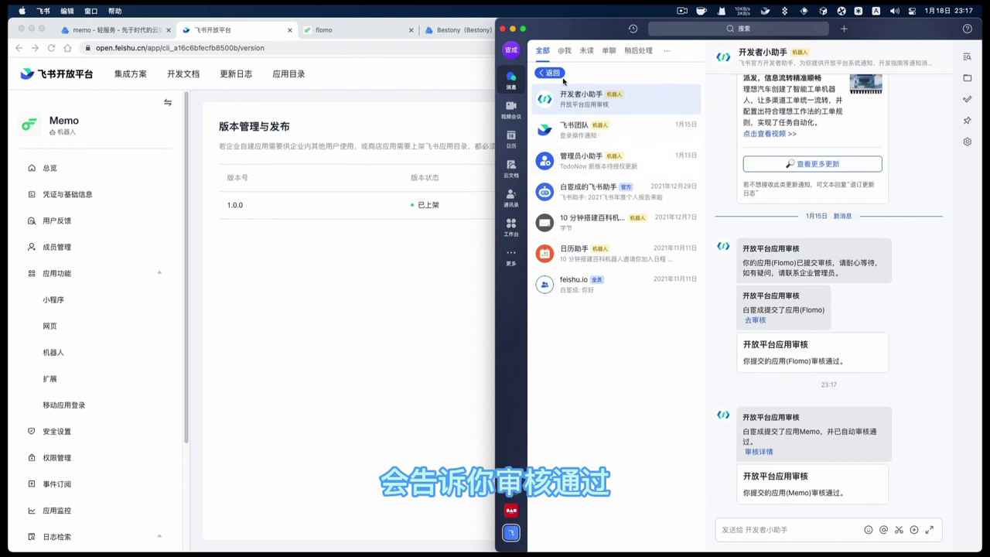
{"action": "left_click", "coordinate": [551, 73]}
Send Memo '#机器人 Flomo 机器人审核通过啦！' and open the saved memo in flomo
{"action": "left_click", "coordinate": [591, 115]}
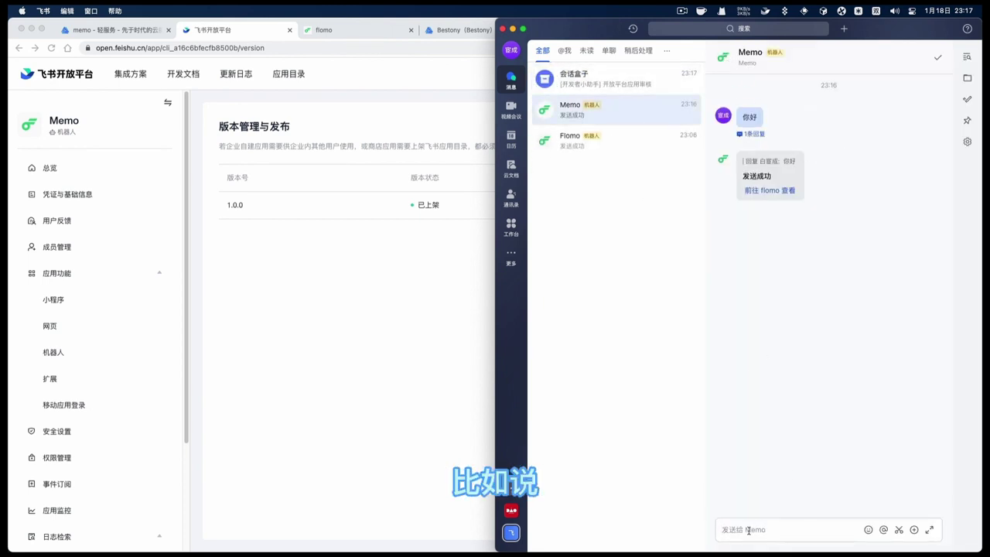
{"action": "type", "text": "#机器人"}
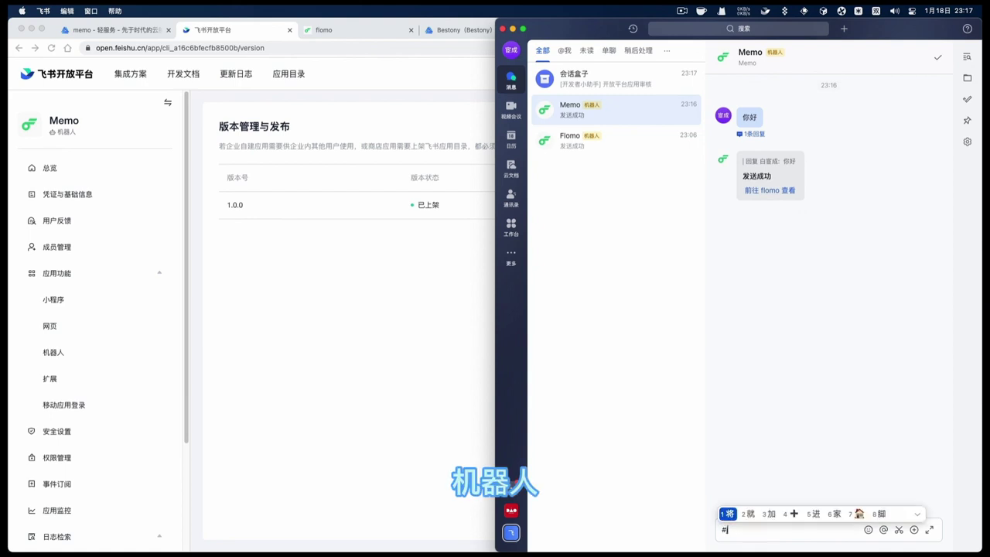
{"action": "type", "text": " Flomo jiq"}
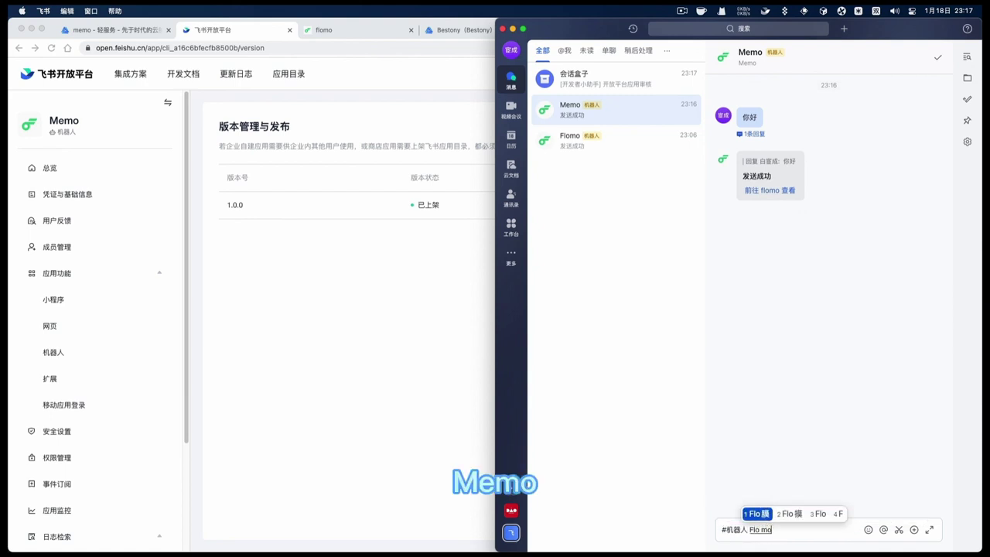
{"action": "type", "text": "r shenhe tongguo "}
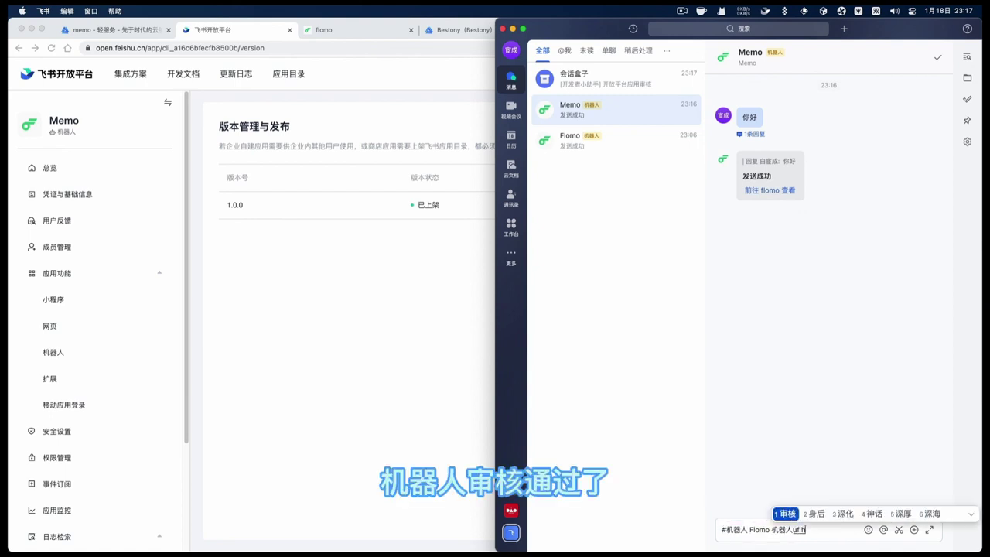
{"action": "type", "text": "啦！"}
{"action": "key", "text": "Return"}
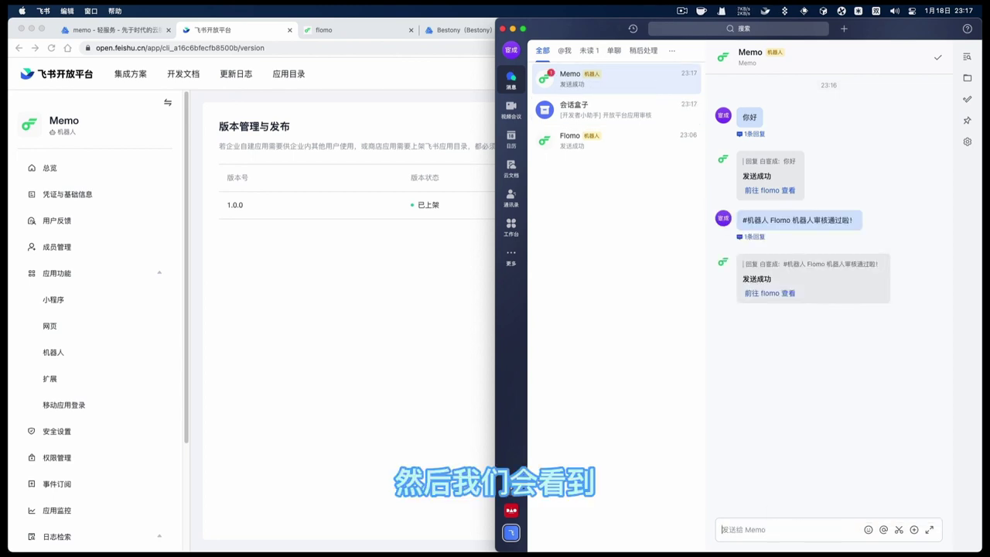
{"action": "left_click", "coordinate": [782, 300]}
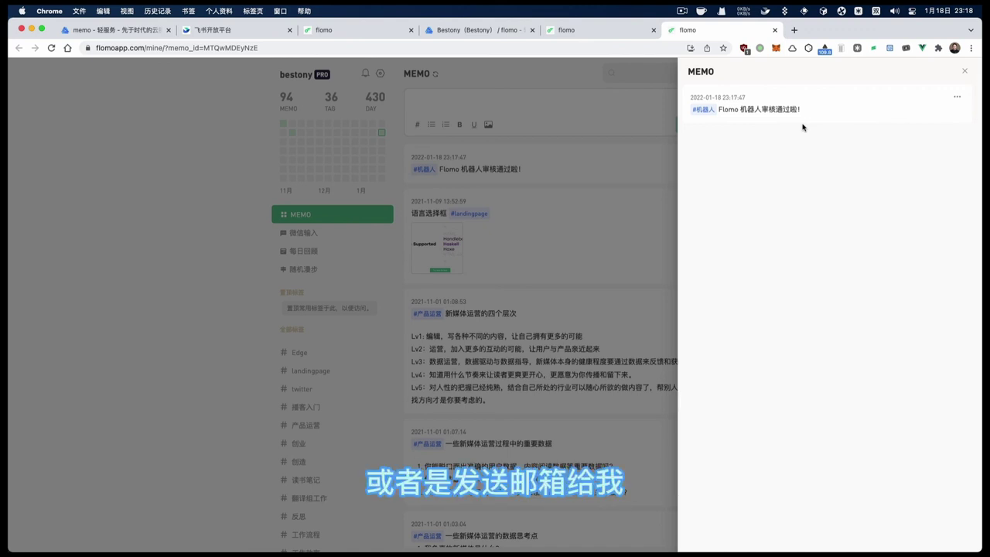
Switch to Sublime Text and type the contact e-mail address into a new file
{"action": "key", "text": "super+Tab"}
{"action": "key", "text": "super+Tab"}
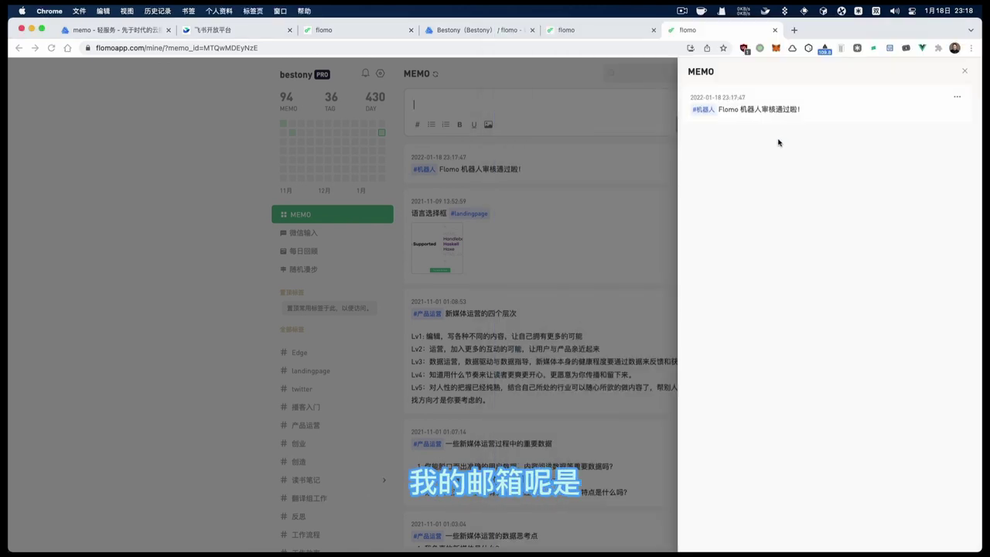
{"action": "key", "text": "super+Tab"}
{"action": "key", "text": "super+Tab"}
{"action": "key", "text": "super+n"}
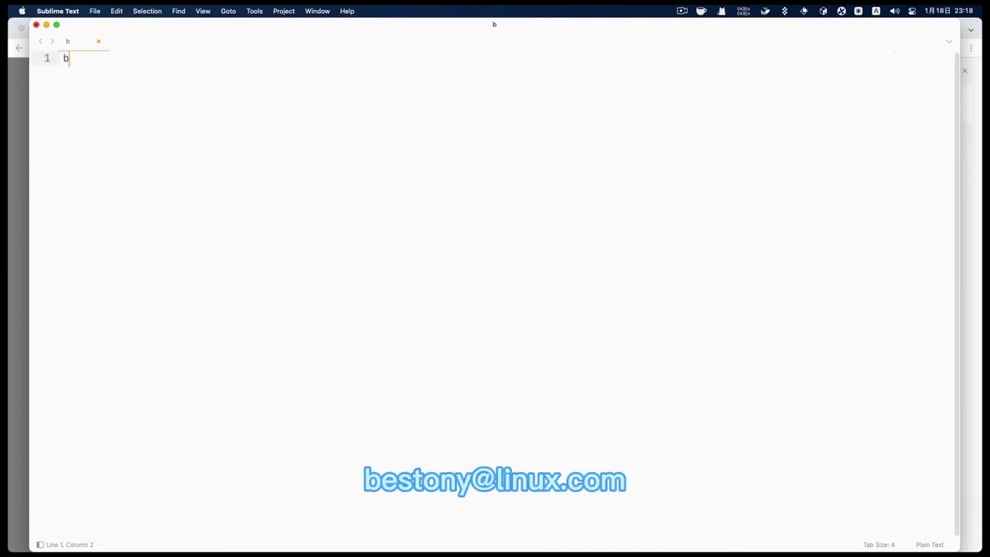
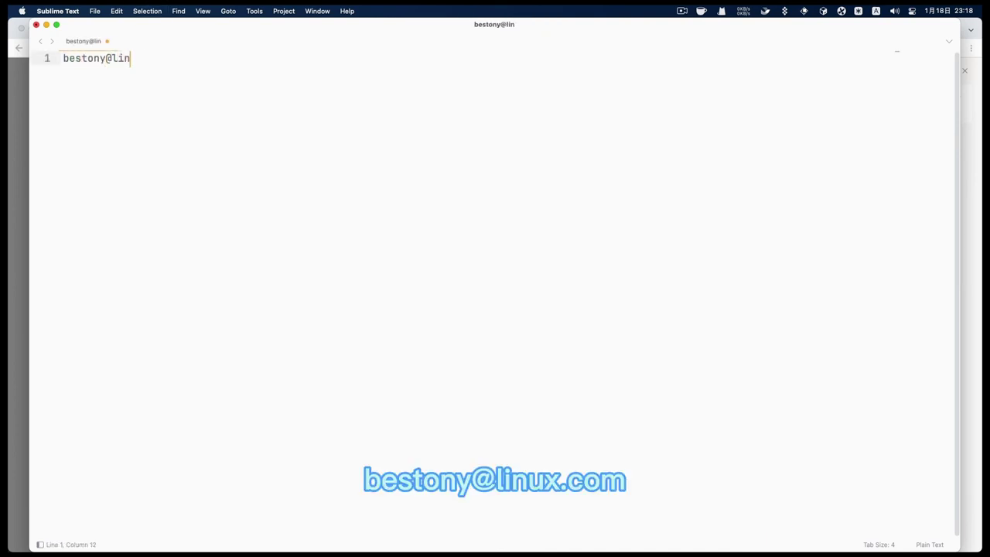
Enlarge the editor font size by two steps with Cmd+=
{"action": "key", "text": "super+equal"}
{"action": "key", "text": "super+equal"}
{"action": "key", "text": "super+equal"}
{"action": "key", "text": "super+equal"}
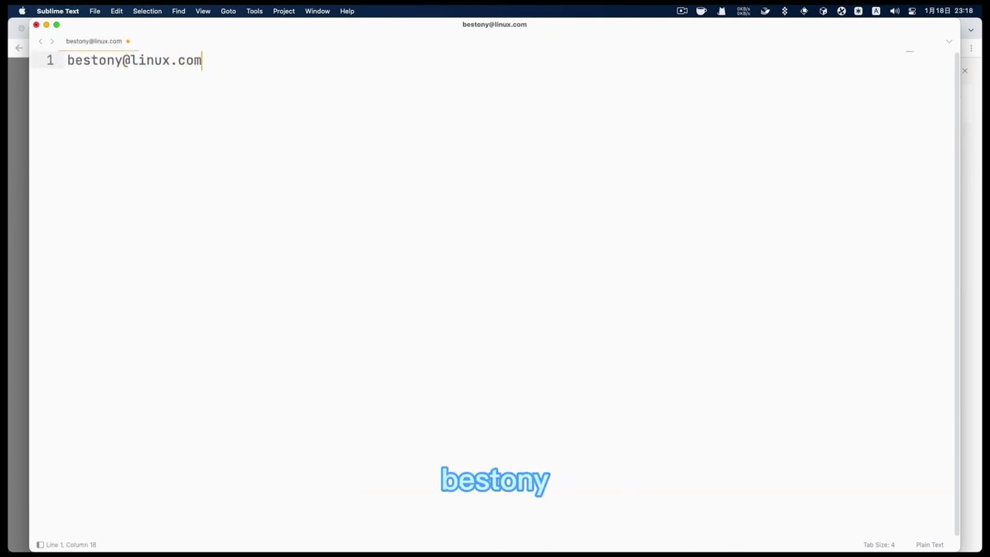
{"action": "key", "text": "super+equal"}
{"action": "key", "text": "super+equal"}
{"action": "key", "text": "super+equal"}
{"action": "key", "text": "super+equal"}
{"action": "key", "text": "super+equal"}
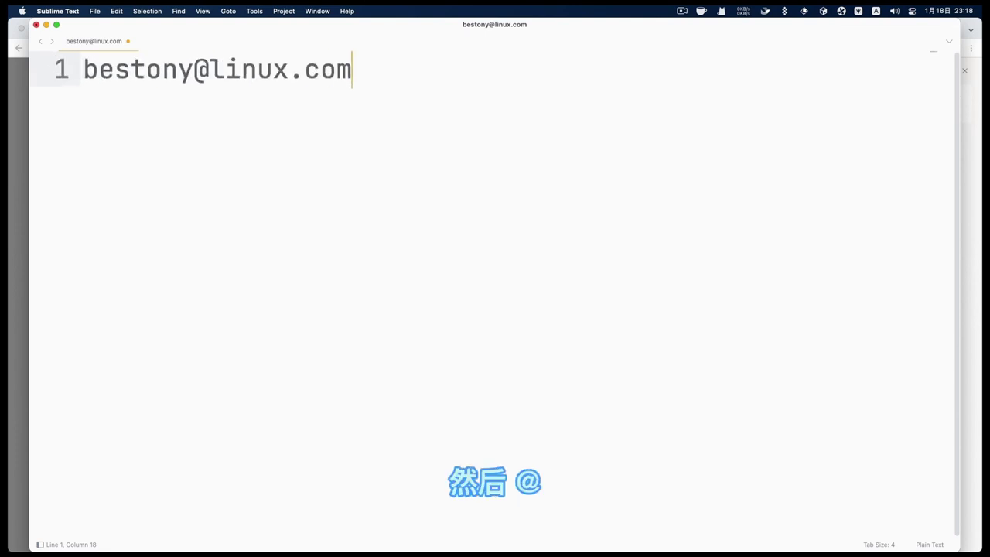